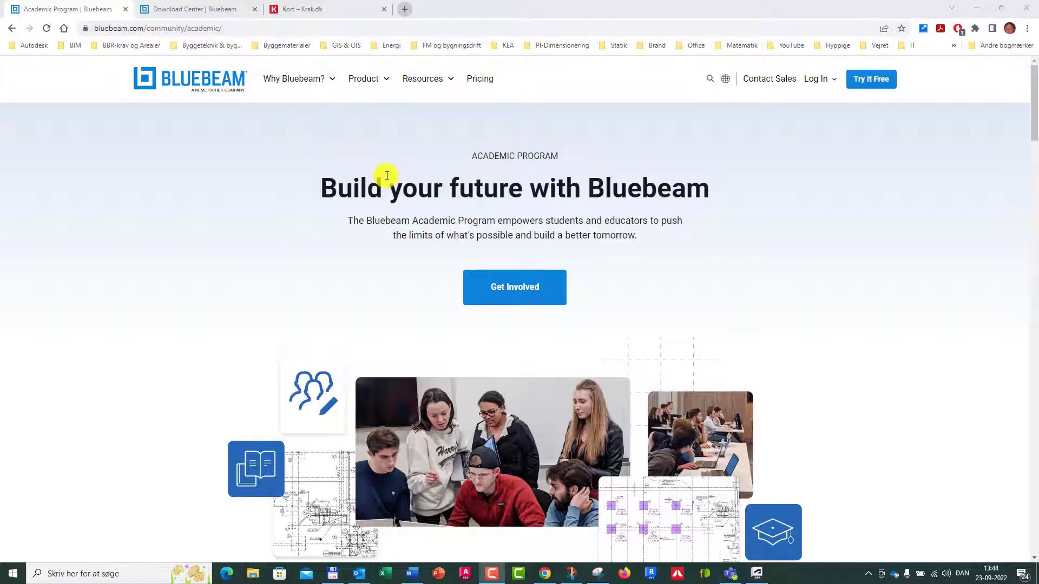
Open the student application form for free academic access to Bluebeam on the Academic Program page.
{"action": "scroll", "coordinate": [383, 174], "scroll_direction": "down", "scroll_amount": 1}
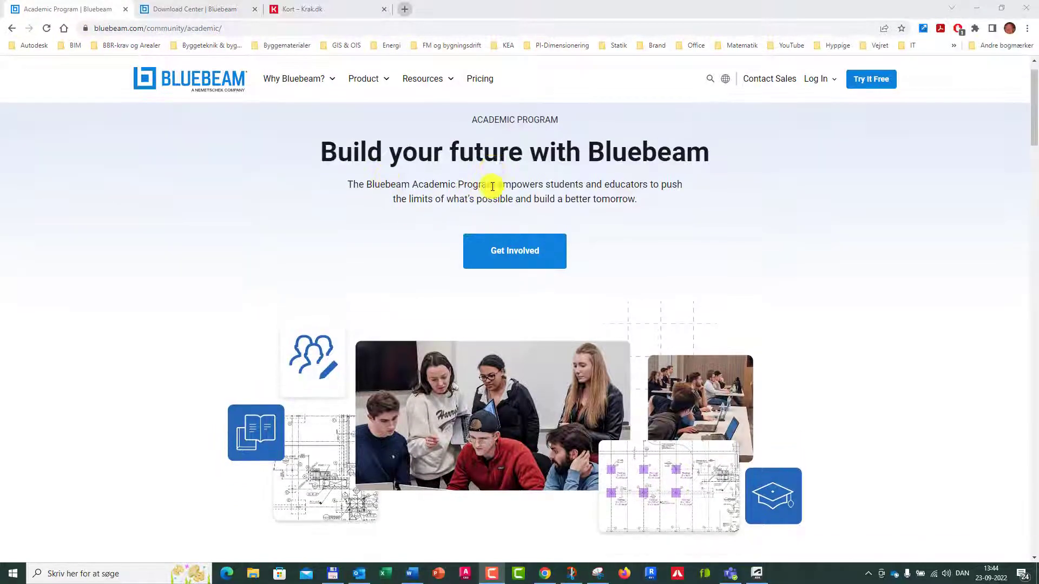
{"action": "scroll", "coordinate": [491, 186], "scroll_direction": "down", "scroll_amount": 4}
{"action": "scroll", "coordinate": [491, 187], "scroll_direction": "down", "scroll_amount": 7}
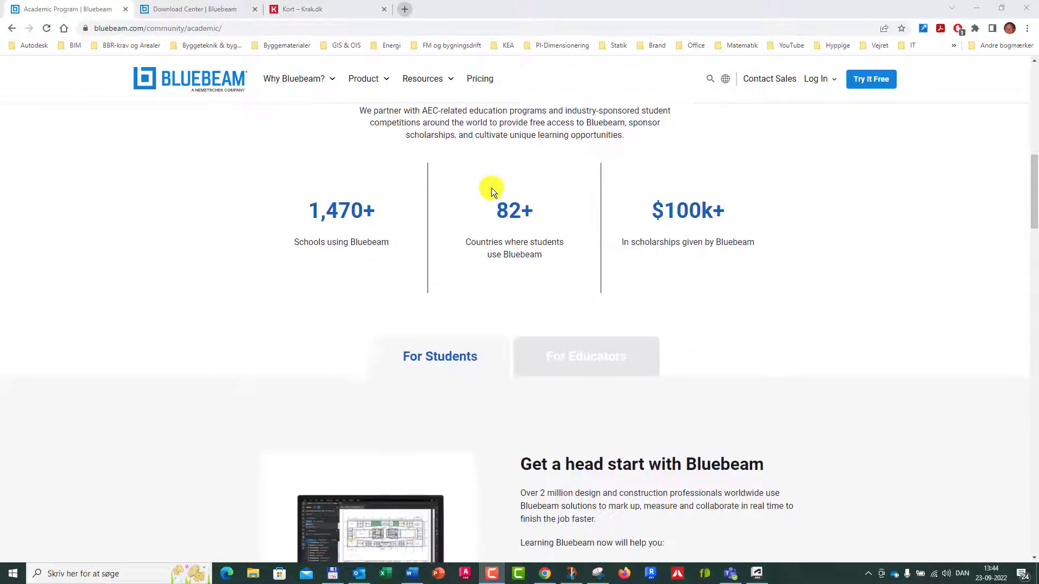
{"action": "scroll", "coordinate": [446, 284], "scroll_direction": "down", "scroll_amount": 7}
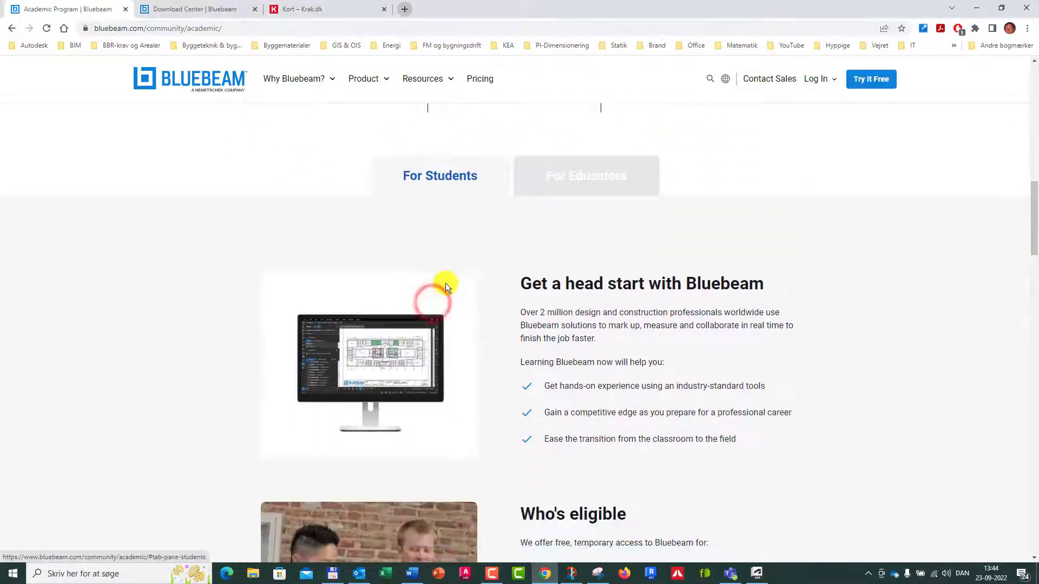
{"action": "scroll", "coordinate": [446, 283], "scroll_direction": "down", "scroll_amount": 4}
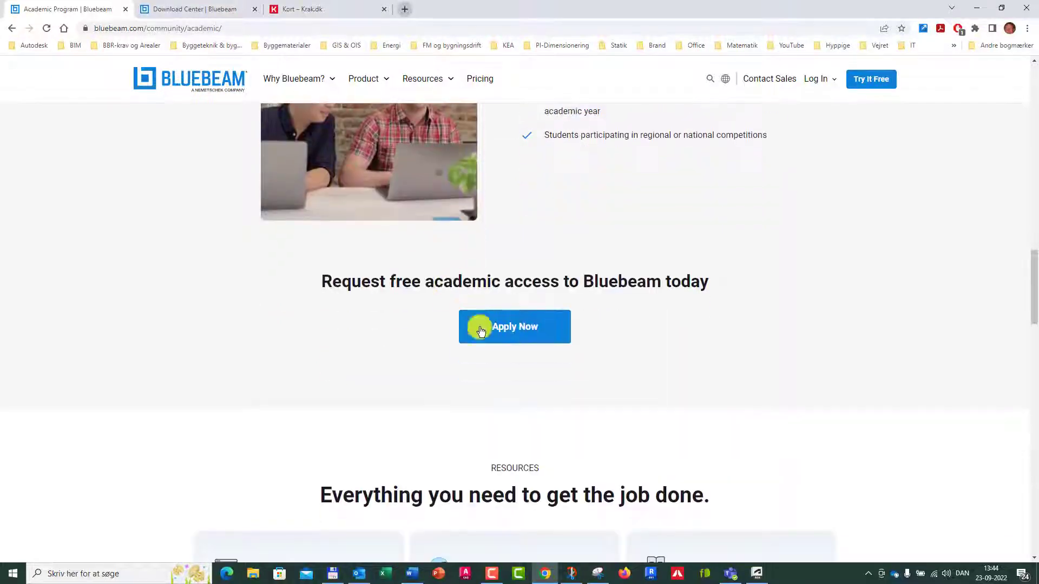
{"action": "left_click", "coordinate": [517, 330]}
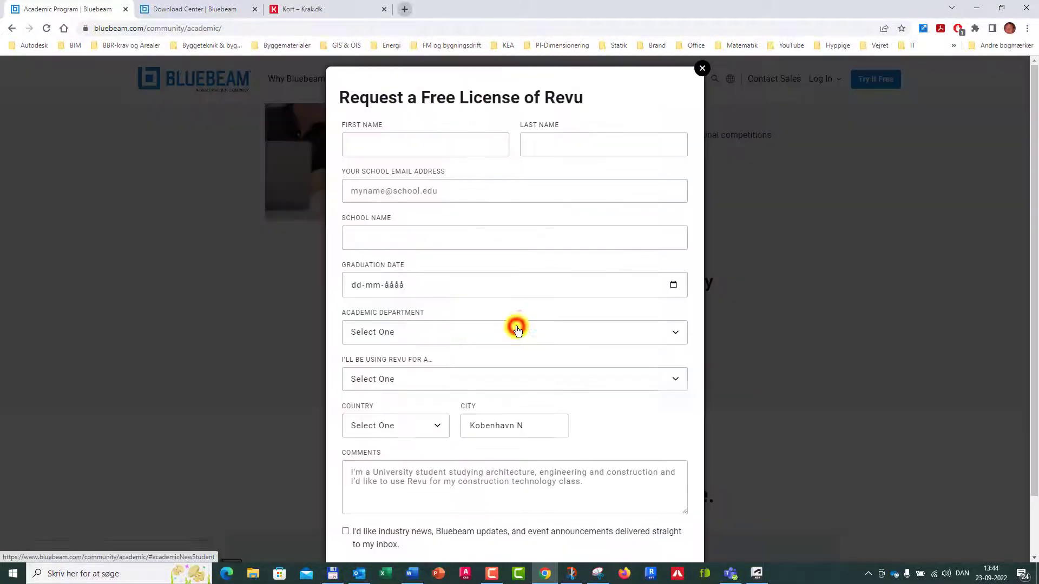
Look up "kea" as the school and set the school name to Copenhagen School of Design and Technology.
{"action": "left_click", "coordinate": [447, 155]}
{"action": "left_click", "coordinate": [588, 143]}
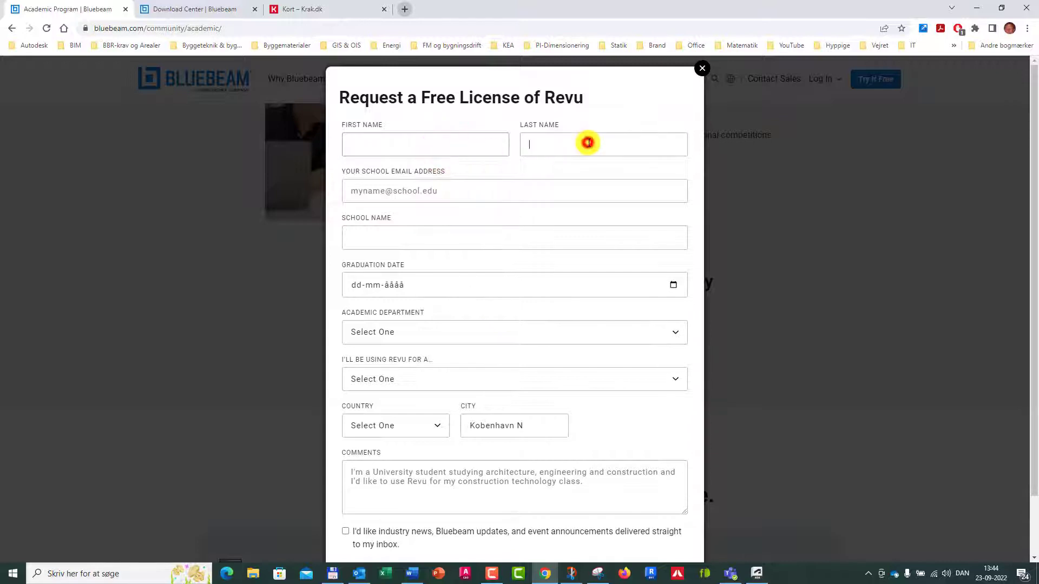
{"action": "left_click", "coordinate": [483, 191]}
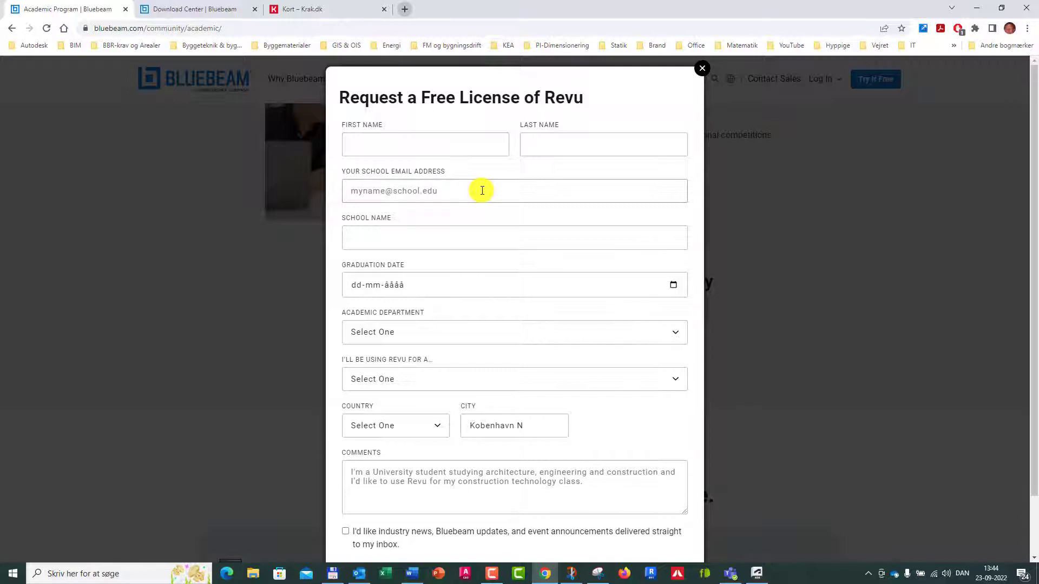
{"action": "left_click", "coordinate": [457, 241]}
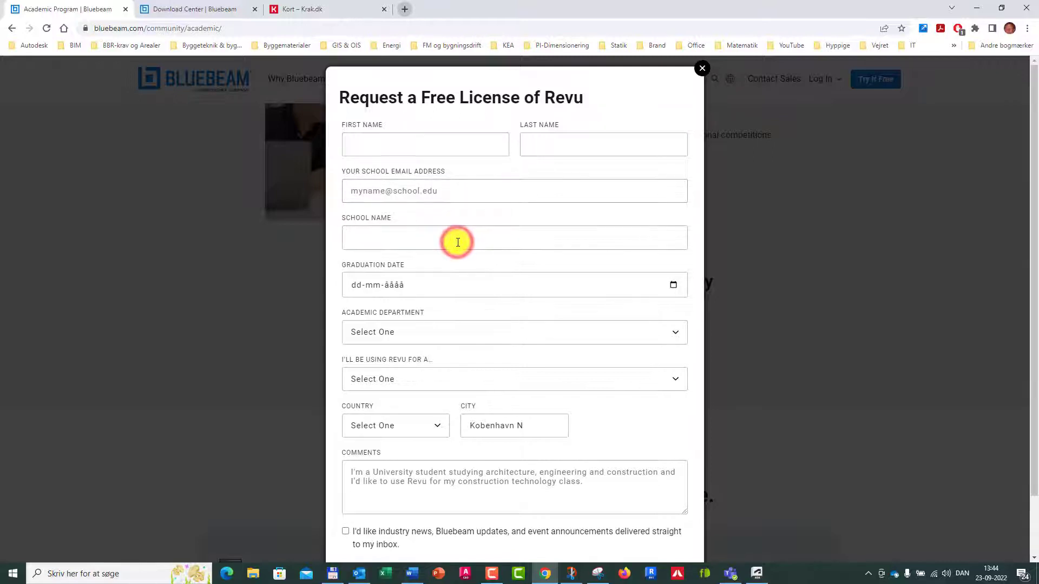
{"action": "type", "text": "kea"}
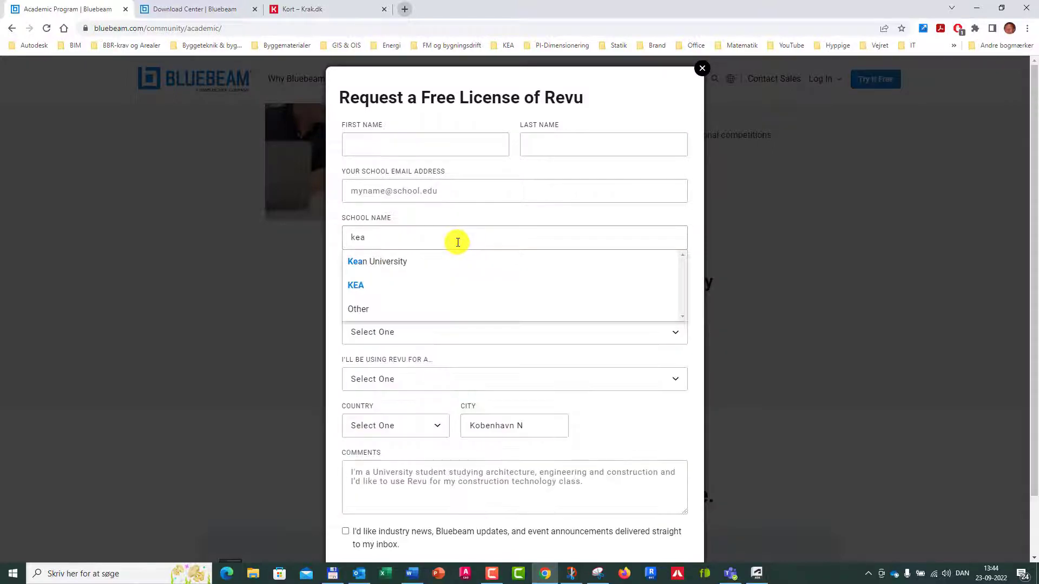
{"action": "left_click", "coordinate": [367, 287]}
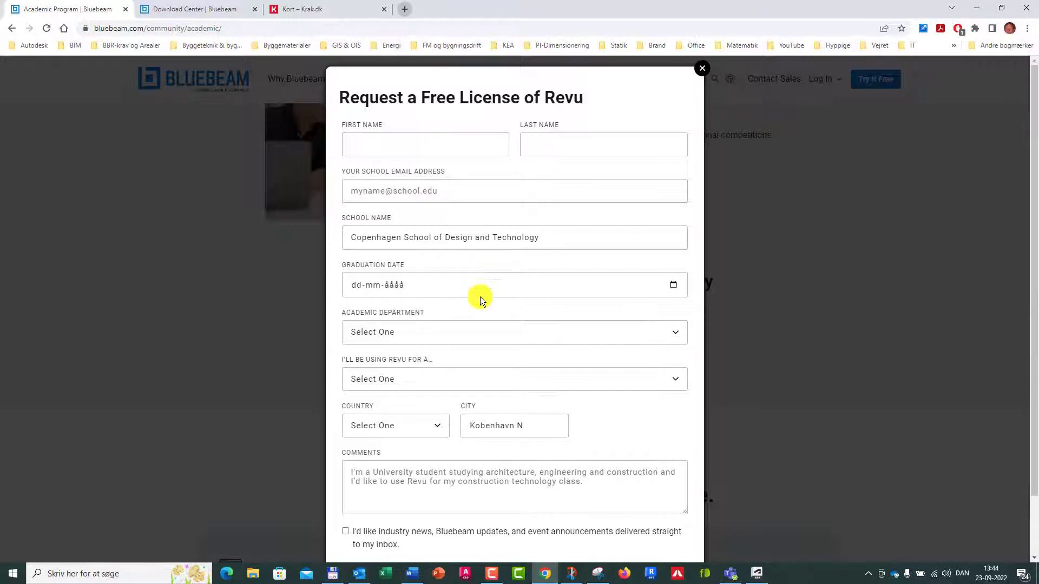
Set the academic department to Other and enter BYG as the other academic department.
{"action": "left_click", "coordinate": [678, 334]}
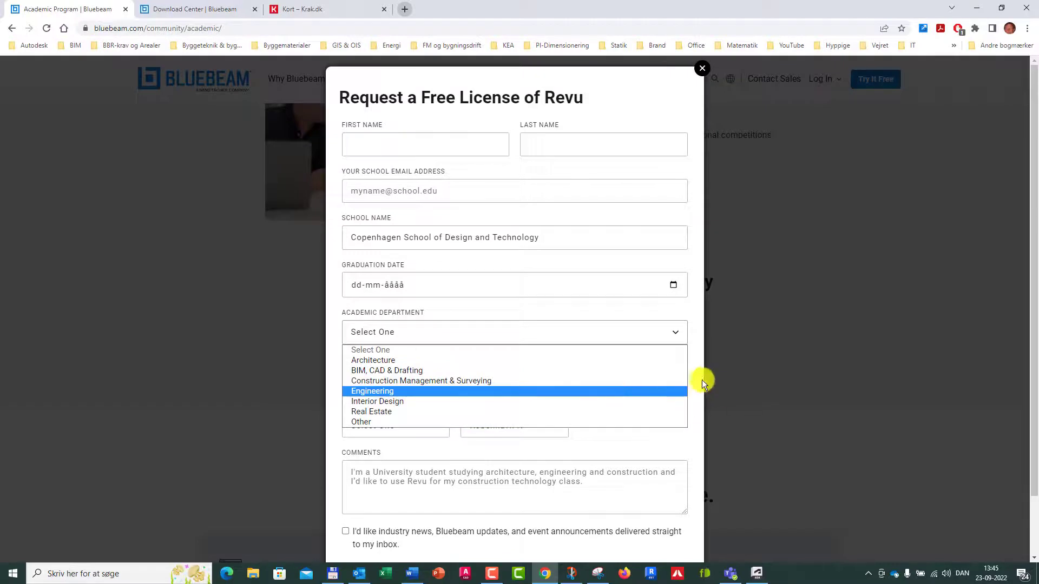
{"action": "left_click", "coordinate": [368, 421]}
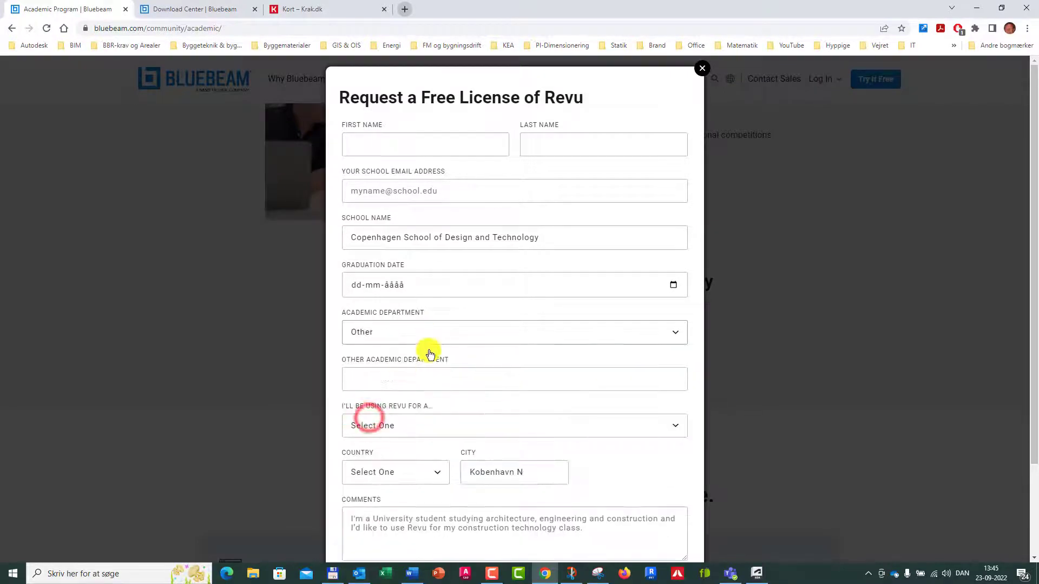
{"action": "left_click", "coordinate": [508, 379]}
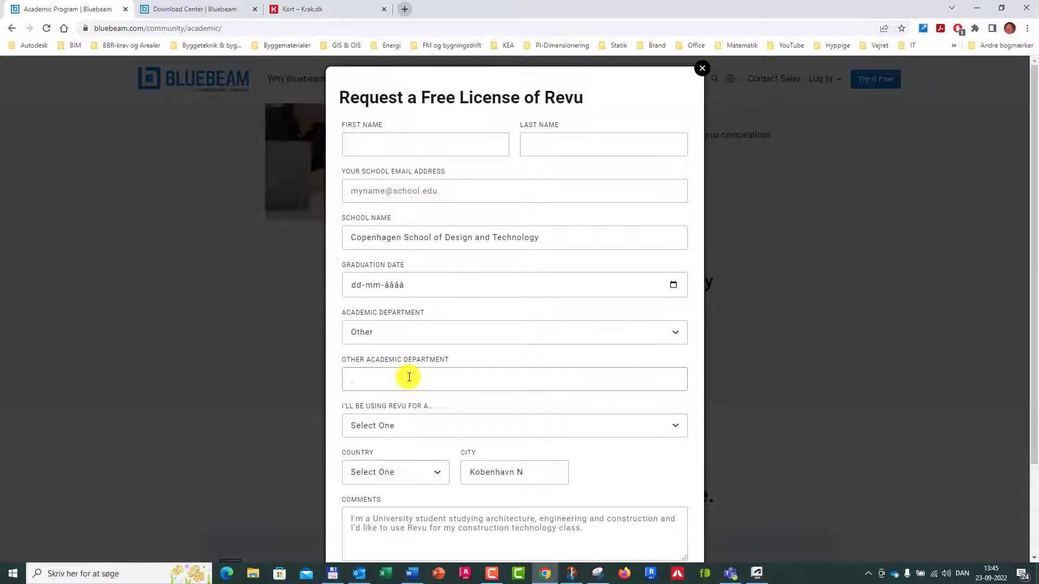
{"action": "type", "text": "BYG"}
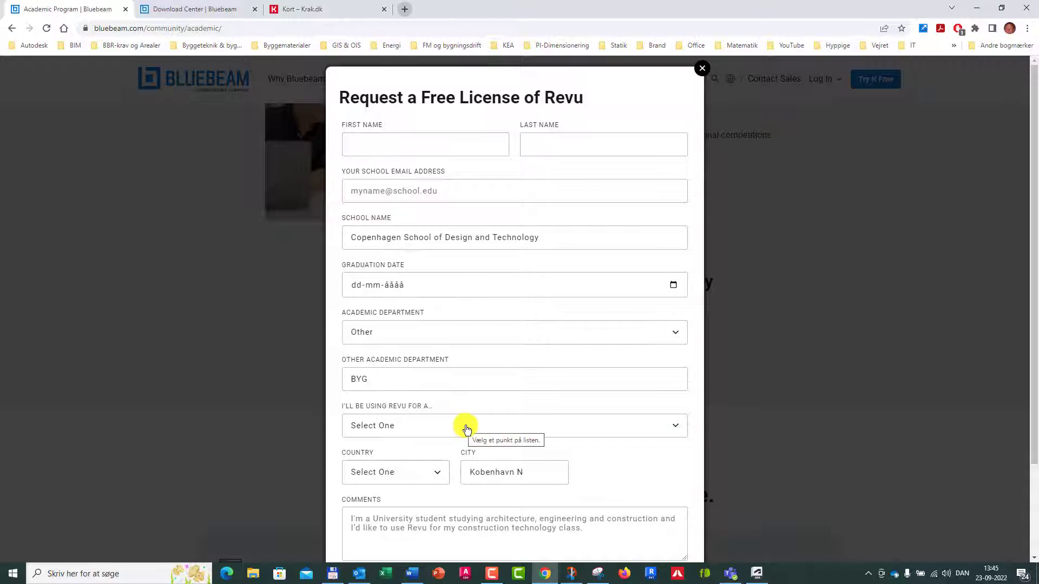
Choose Course as the purpose for using Revu and set the country to Denmark.
{"action": "left_click", "coordinate": [676, 427]}
{"action": "left_click", "coordinate": [676, 428]}
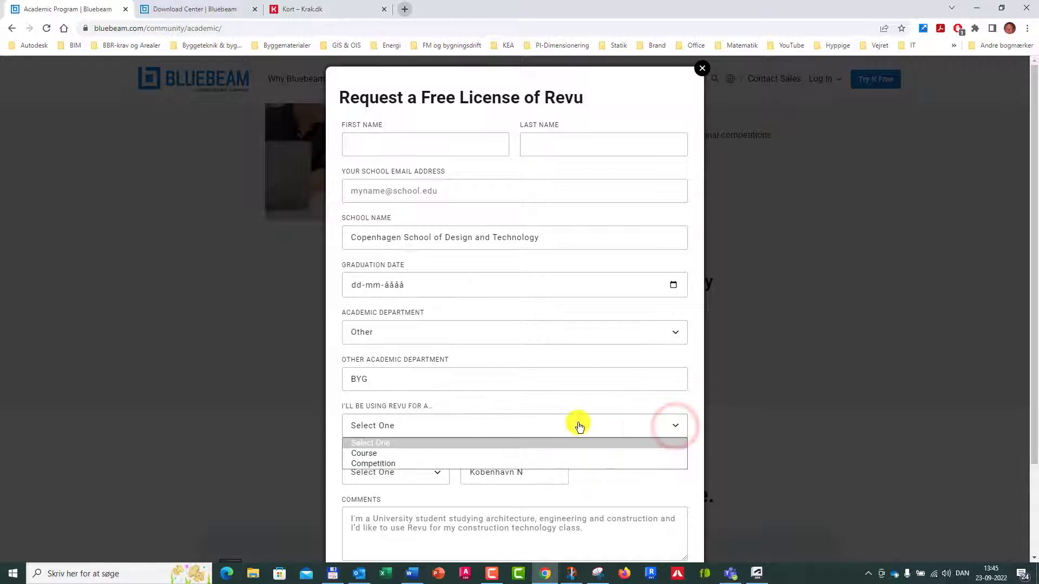
{"action": "left_click", "coordinate": [378, 455]}
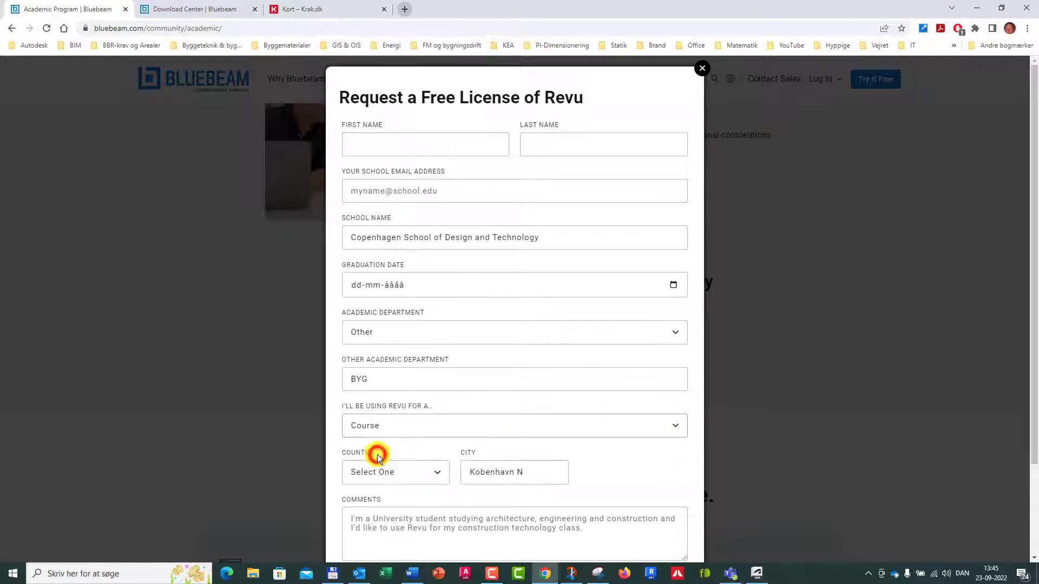
{"action": "left_click", "coordinate": [443, 479]}
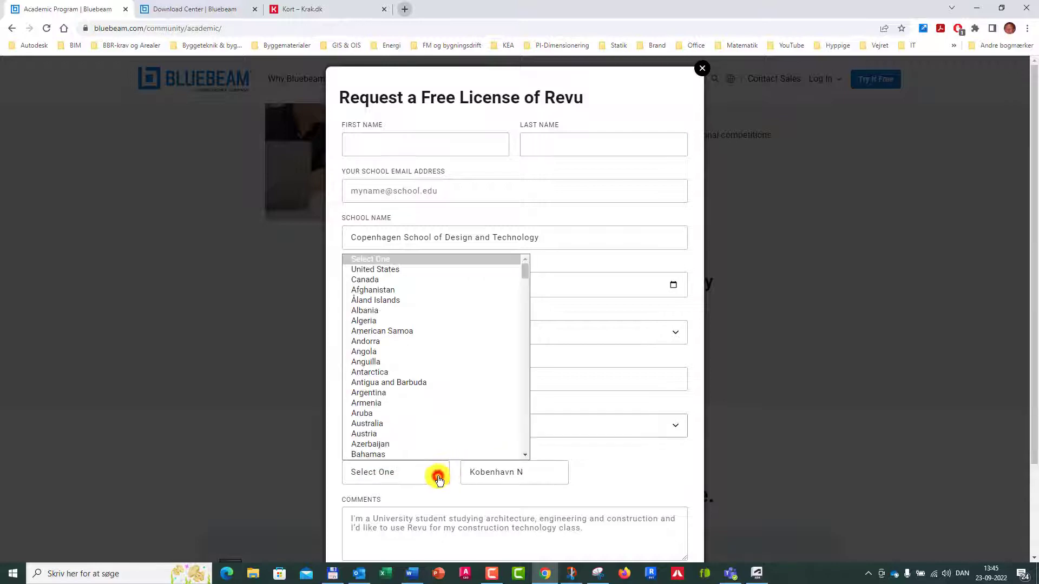
{"action": "key", "text": "d"}
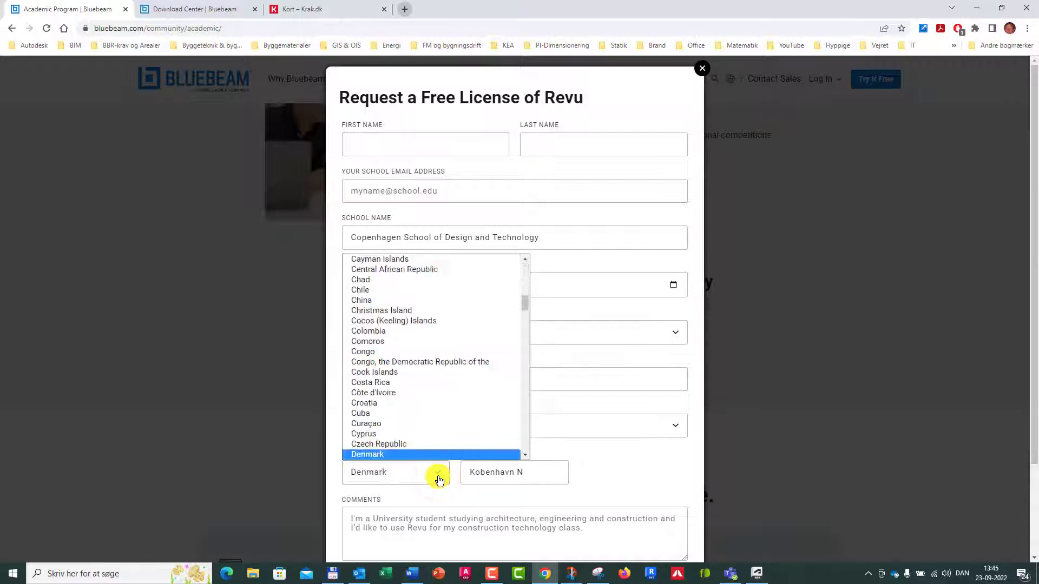
{"action": "left_click", "coordinate": [387, 454]}
{"action": "left_click", "coordinate": [597, 471]}
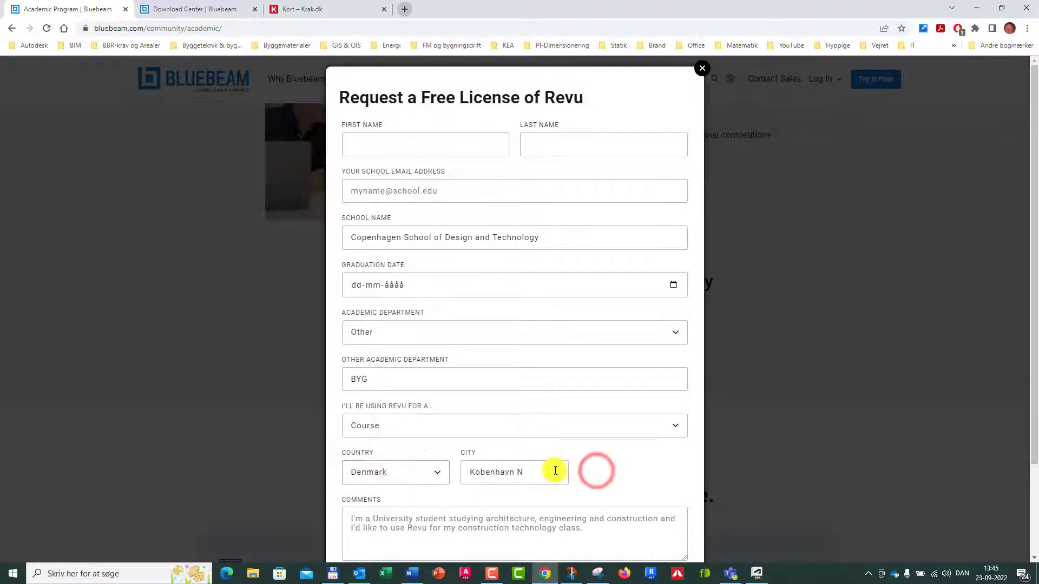
Look over the rest of the license request form and close it without submitting.
{"action": "scroll", "coordinate": [613, 466], "scroll_direction": "down", "scroll_amount": 1}
{"action": "scroll", "coordinate": [613, 466], "scroll_direction": "down", "scroll_amount": 1}
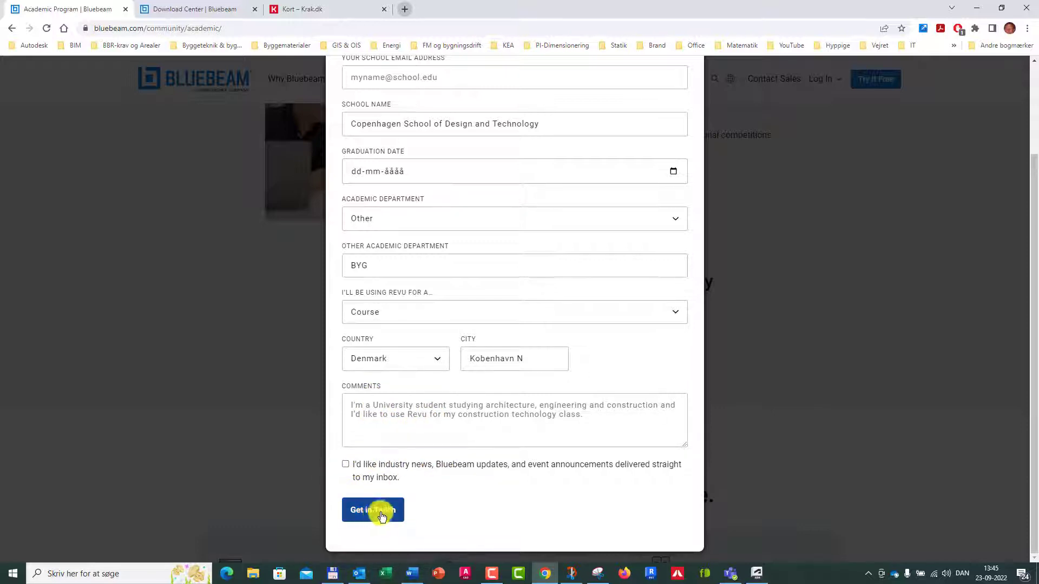
{"action": "scroll", "coordinate": [769, 441], "scroll_direction": "up", "scroll_amount": 2}
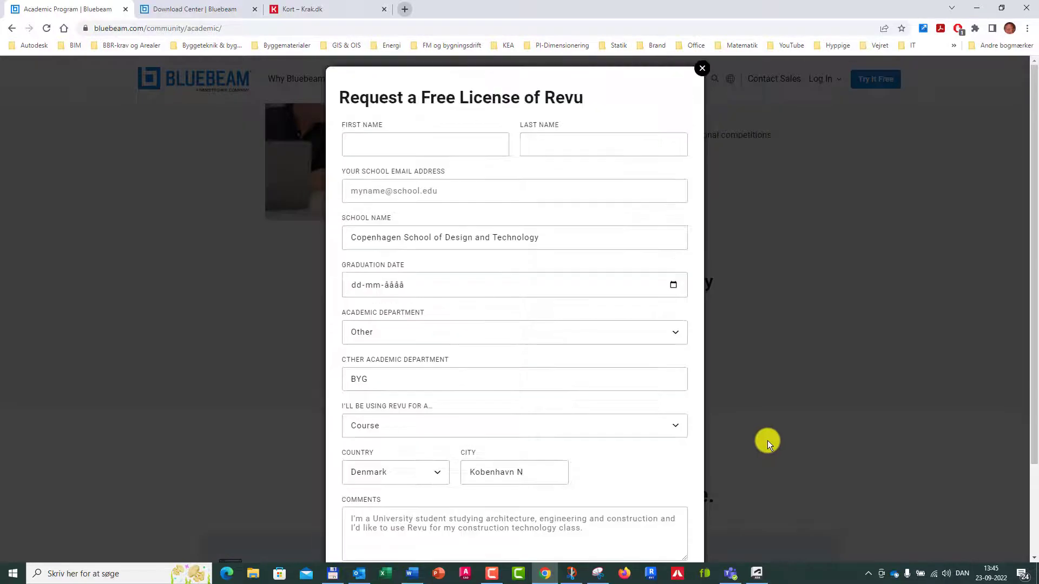
{"action": "left_click", "coordinate": [704, 73]}
Examine the Revu 21 and older-version download options in the Bluebeam Download Center.
{"action": "left_click", "coordinate": [190, 13]}
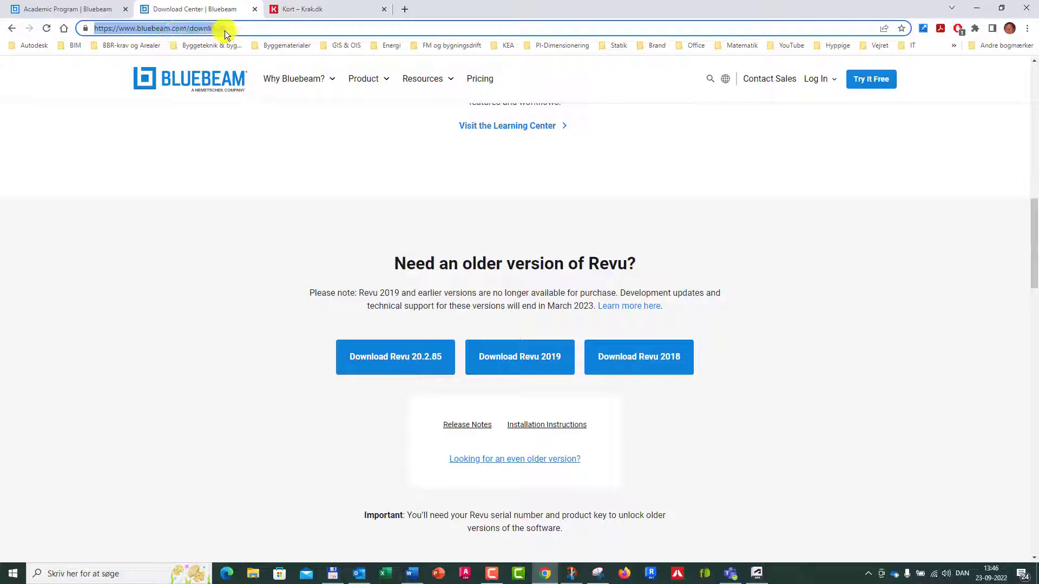
{"action": "scroll", "coordinate": [746, 303], "scroll_direction": "up", "scroll_amount": 15}
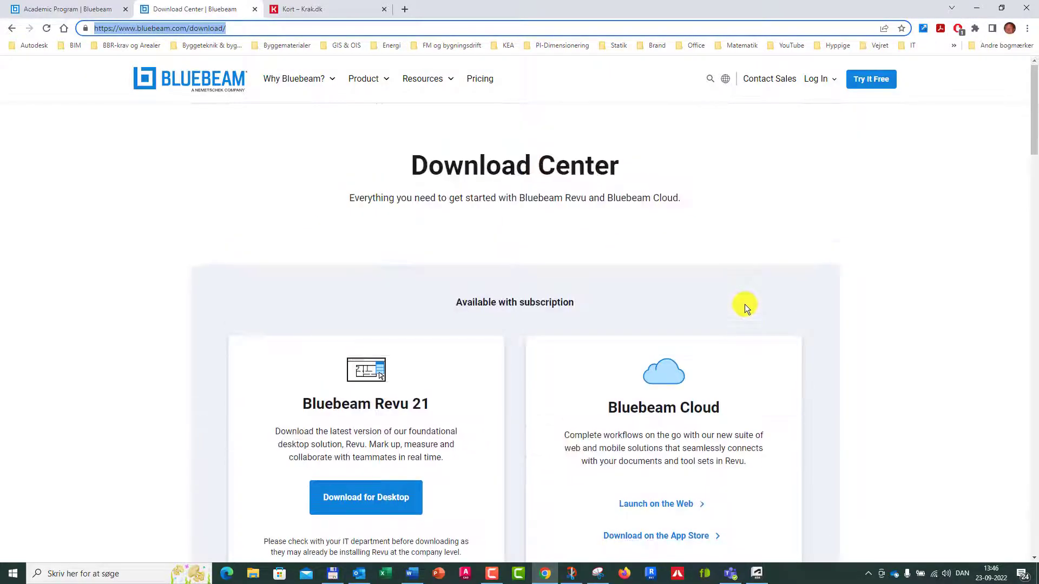
{"action": "scroll", "coordinate": [745, 304], "scroll_direction": "down", "scroll_amount": 2}
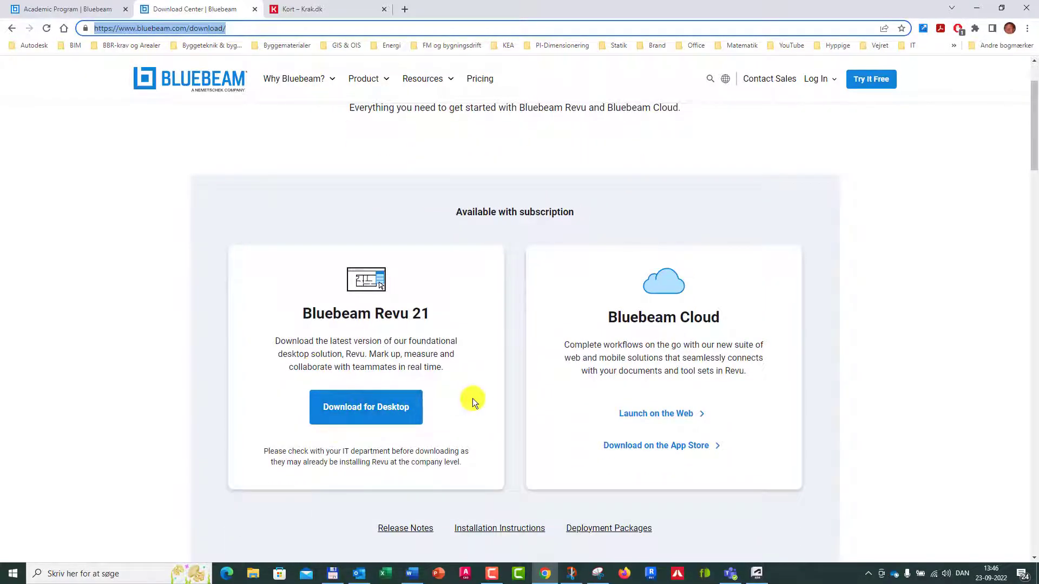
{"action": "scroll", "coordinate": [472, 398], "scroll_direction": "down", "scroll_amount": 10}
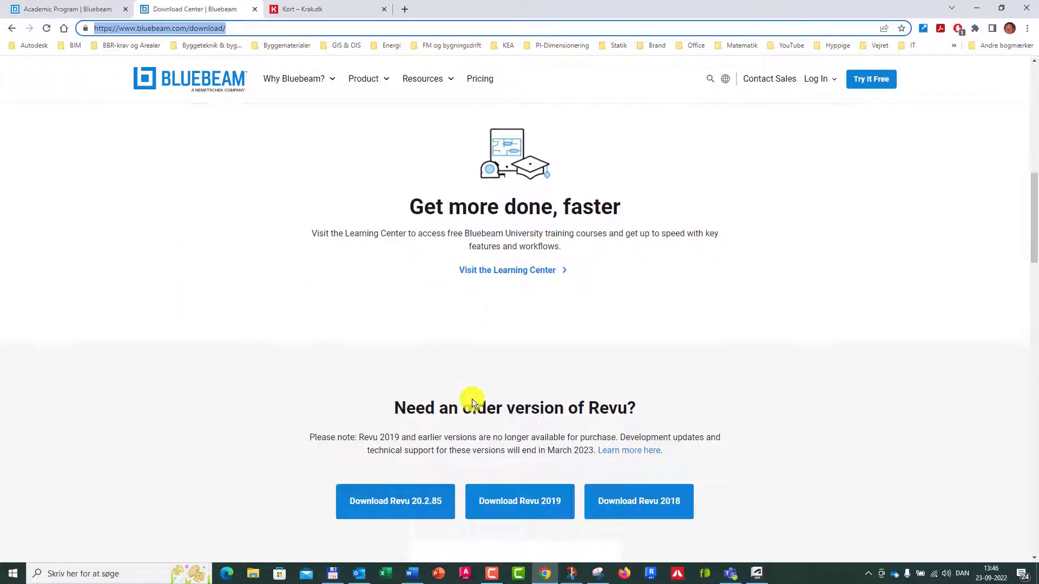
{"action": "scroll", "coordinate": [472, 398], "scroll_direction": "down", "scroll_amount": 1}
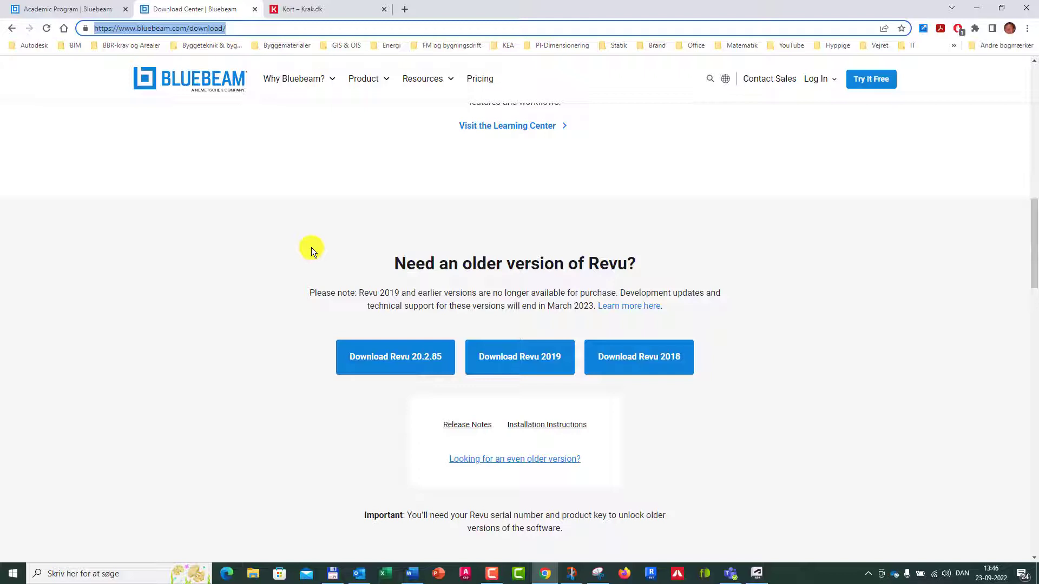
Search Windows for "blue", pin Bluebeam Revu 20 (32-bit) to the taskbar and launch it.
{"action": "left_click", "coordinate": [13, 573]}
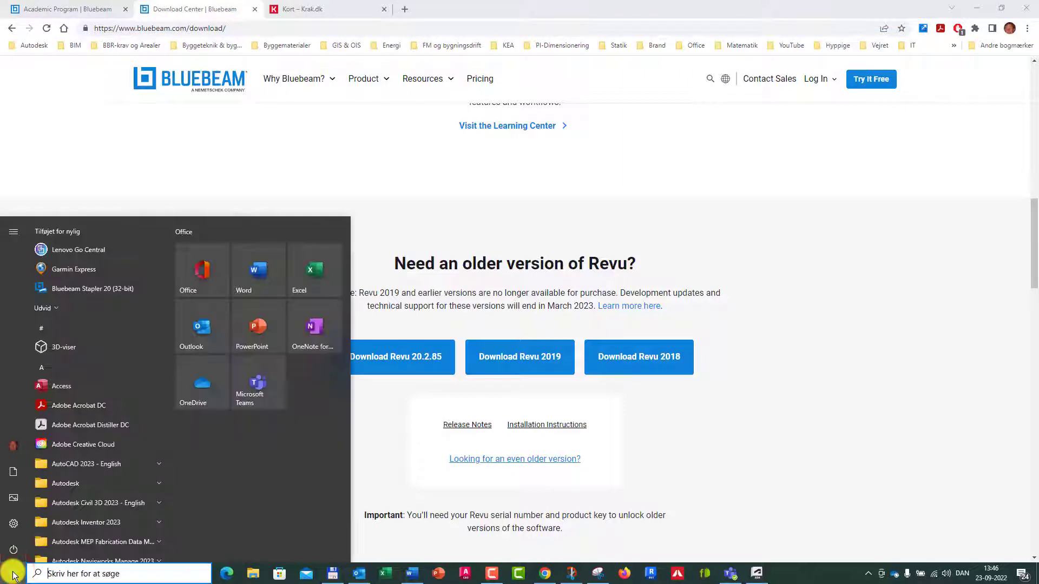
{"action": "left_click", "coordinate": [63, 575]}
{"action": "type", "text": "blue"}
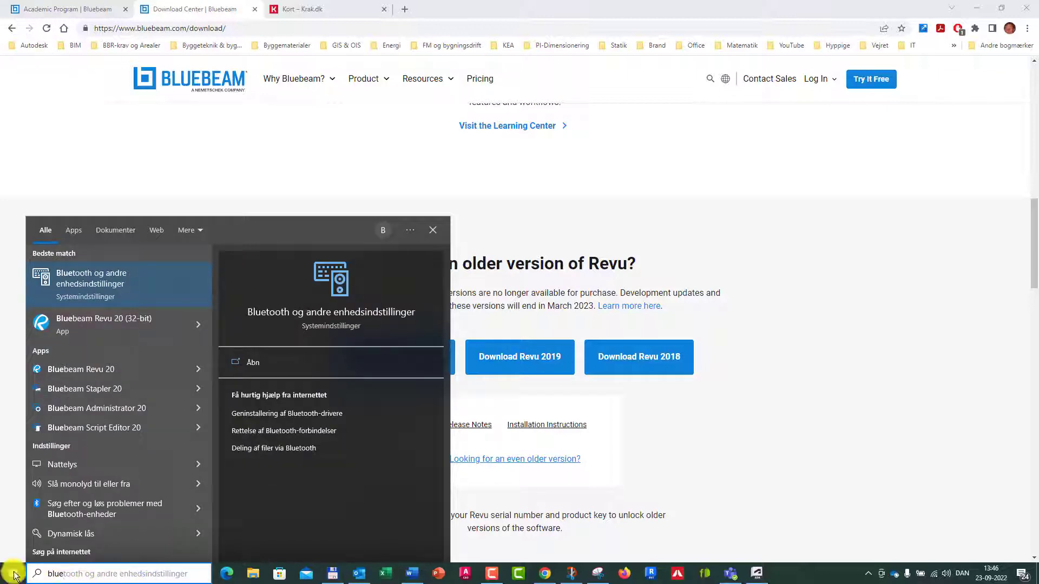
{"action": "right_click", "coordinate": [142, 323]}
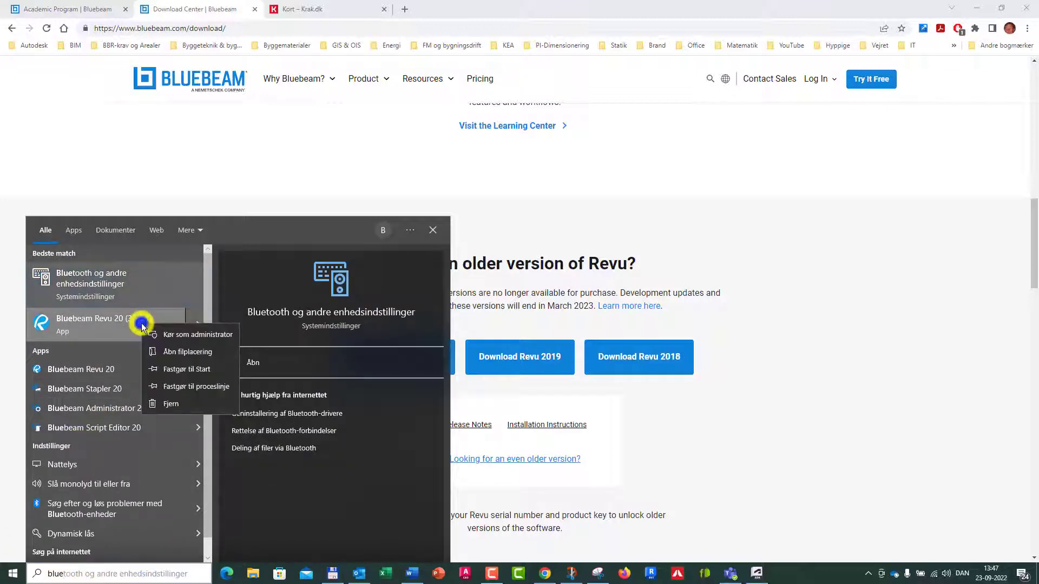
{"action": "left_click", "coordinate": [184, 386]}
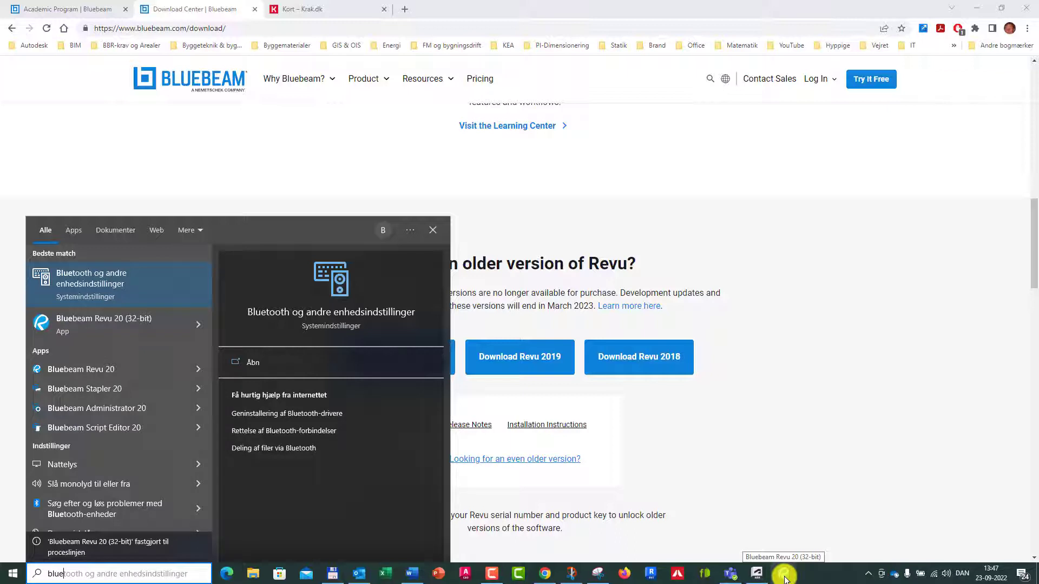
{"action": "left_click", "coordinate": [784, 575]}
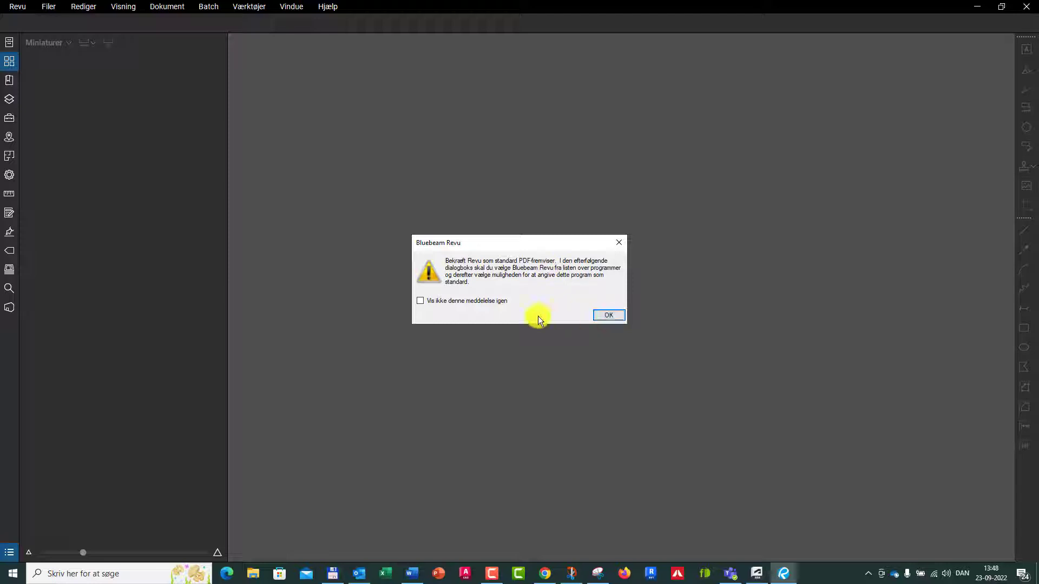
Acknowledge the default PDF viewer notice and open the list of default apps by file type in Windows Settings.
{"action": "left_click", "coordinate": [601, 315]}
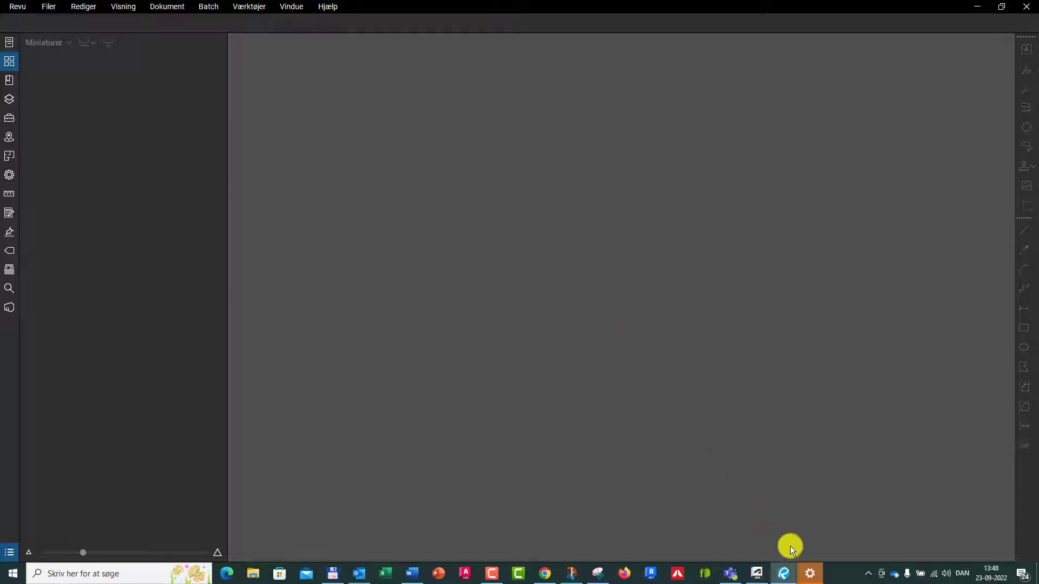
{"action": "left_click", "coordinate": [812, 575]}
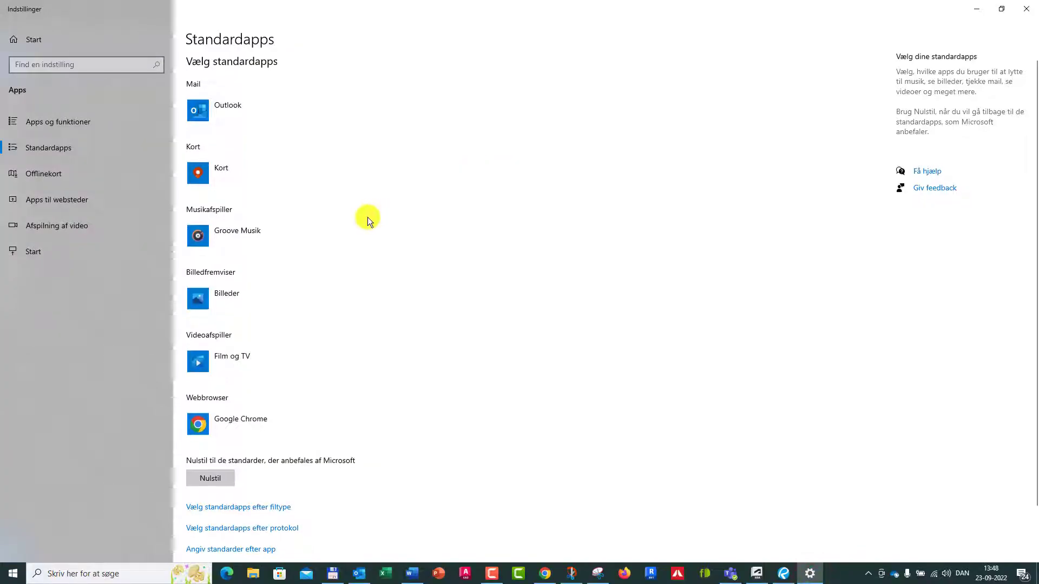
{"action": "scroll", "coordinate": [367, 217], "scroll_direction": "down", "scroll_amount": 2}
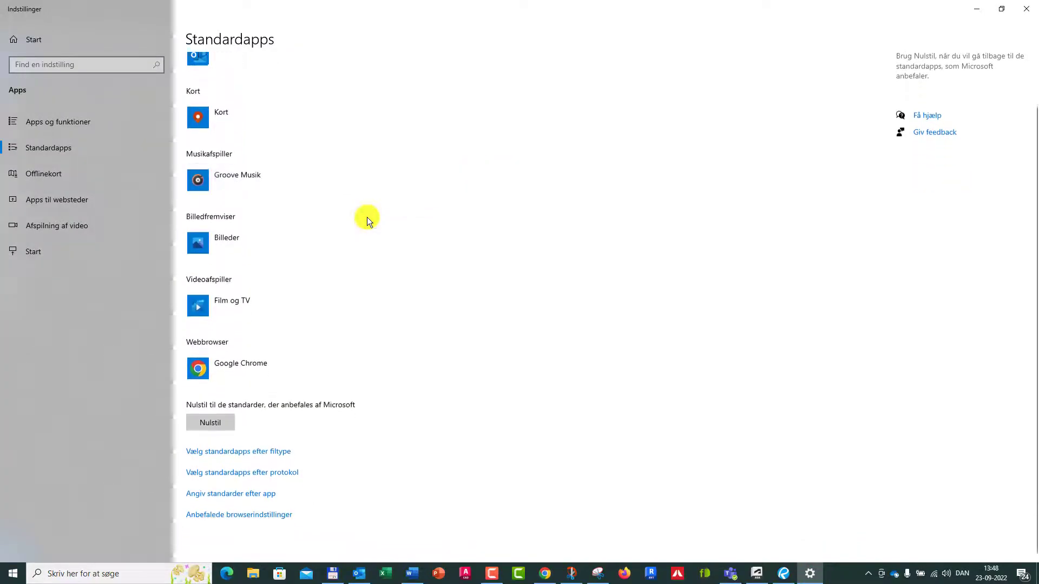
{"action": "left_click", "coordinate": [240, 456]}
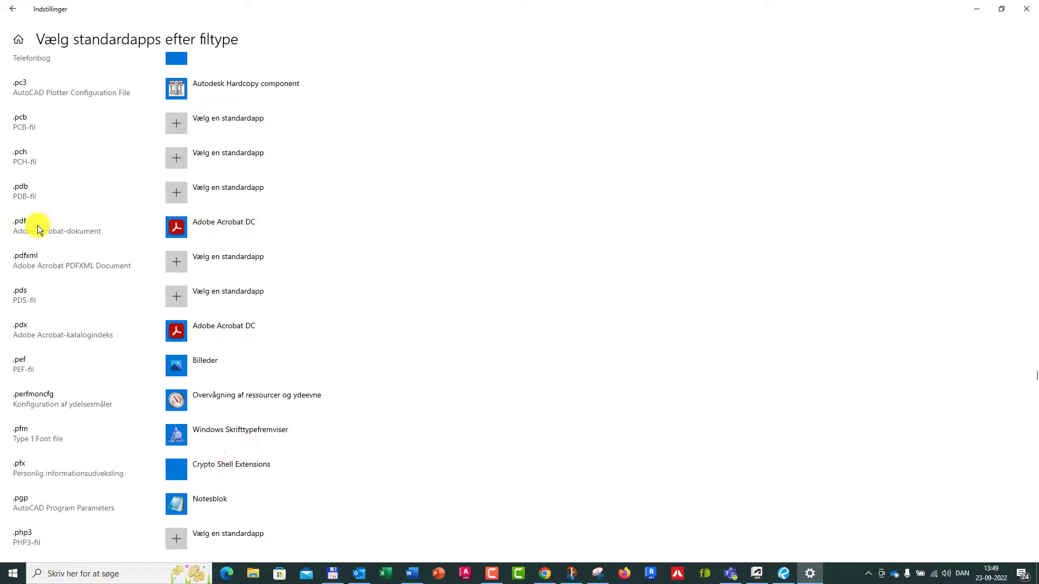
Bring up the default app choices for the .pdf file type, dismiss them without selecting one, and close Windows Settings.
{"action": "left_click", "coordinate": [191, 228]}
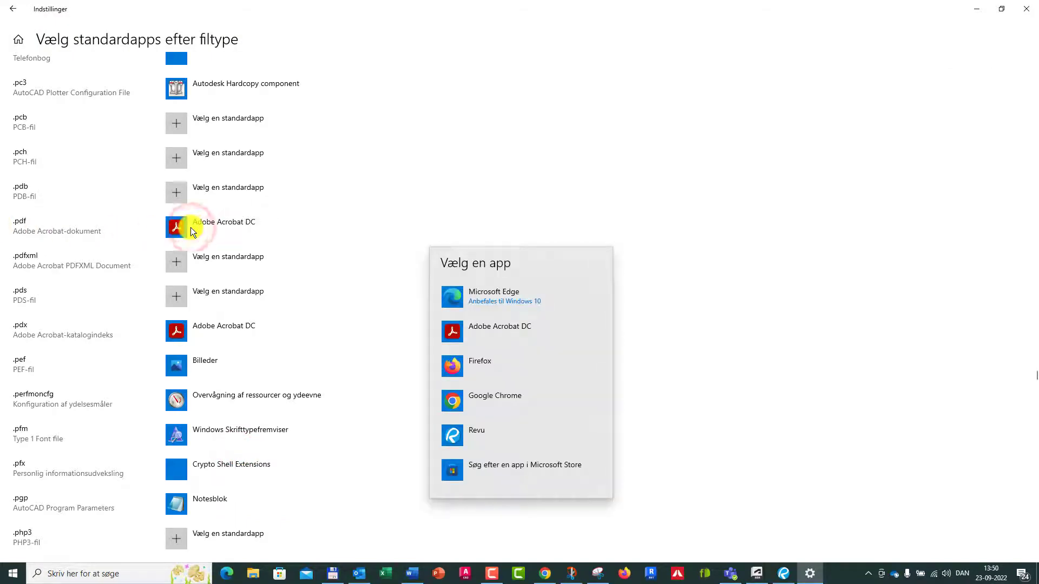
{"action": "left_click", "coordinate": [477, 431]}
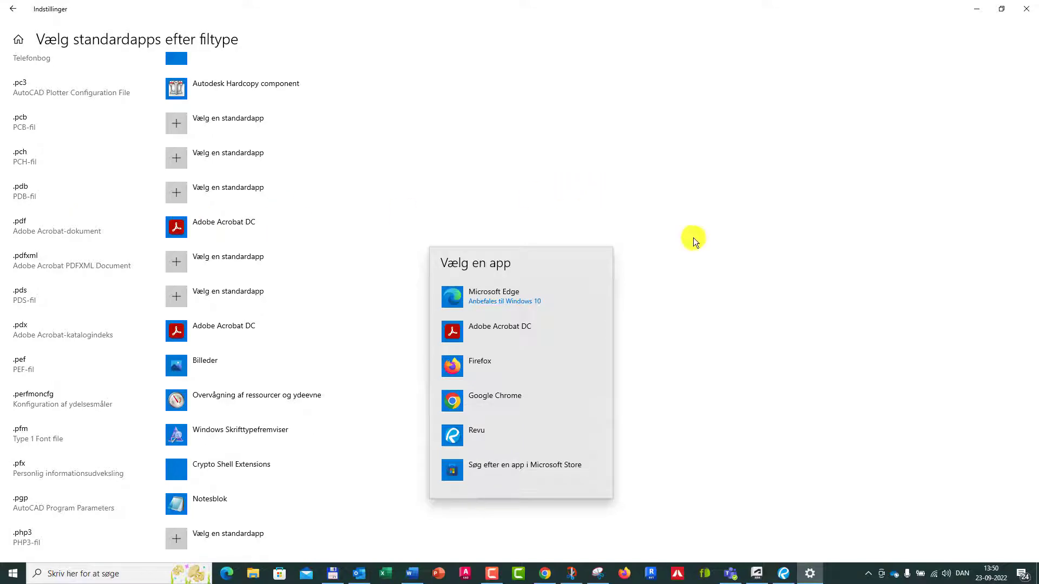
{"action": "left_click", "coordinate": [688, 237]}
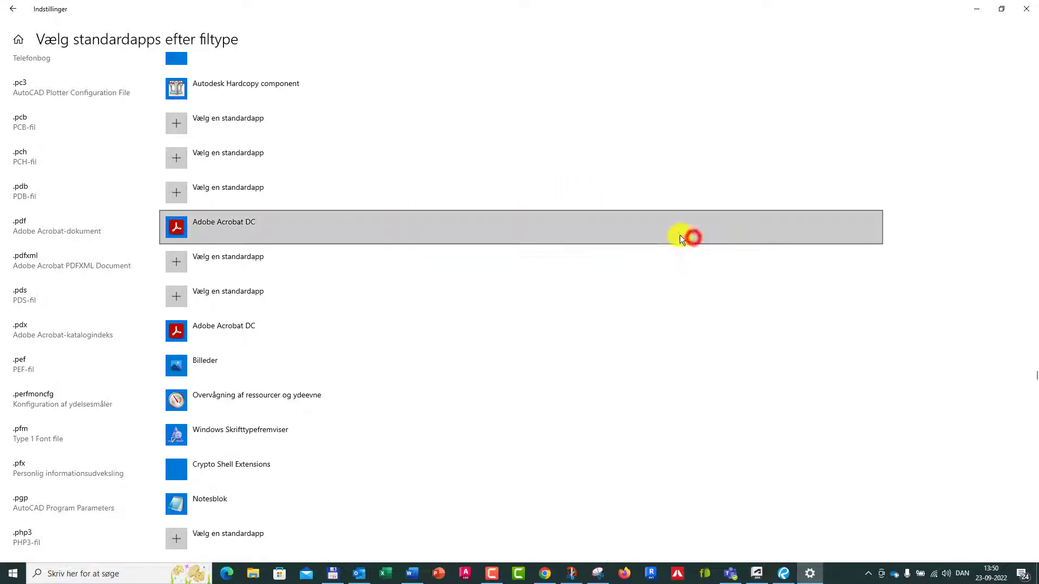
{"action": "left_click", "coordinate": [1033, 8]}
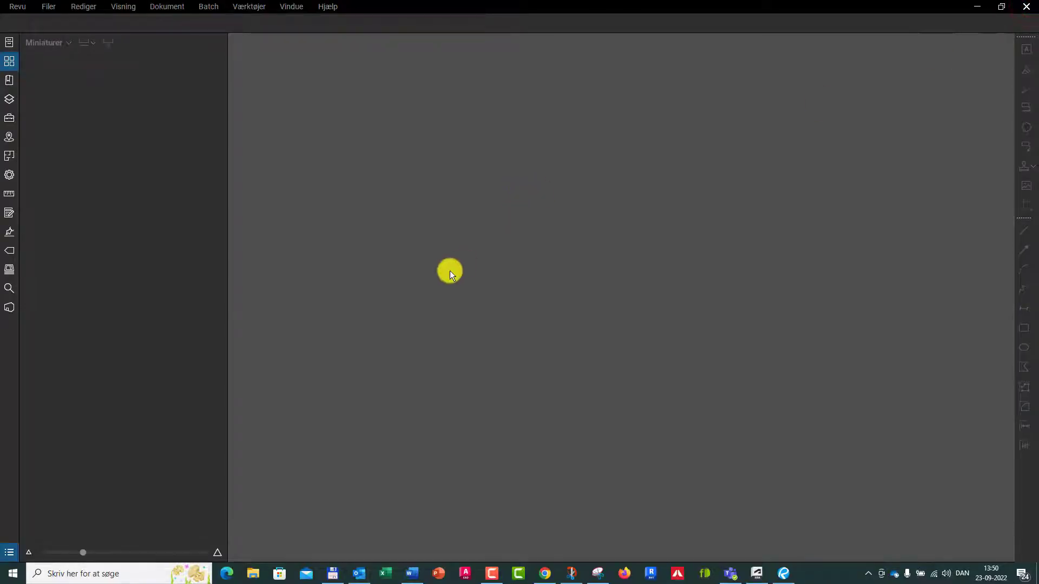
{"action": "left_click", "coordinate": [402, 263]}
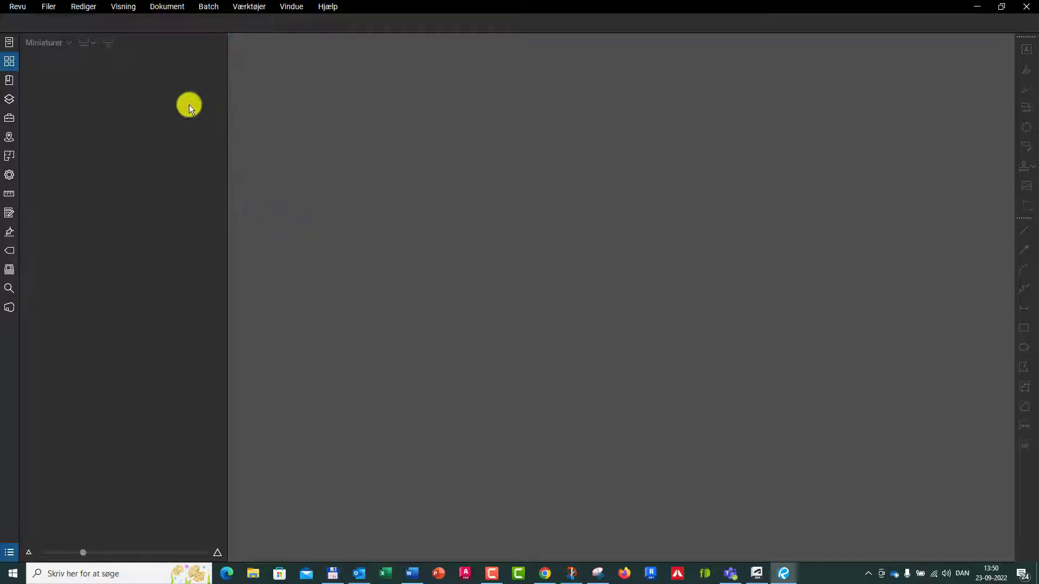
Open 2110_Møllebankerne i Borup_01.pdf from the OneDrive folder 03_Projektforslag, subfolder 10_E22_BAKO2_Møllebankerne_Borup Køge.
{"action": "left_click", "coordinate": [49, 8]}
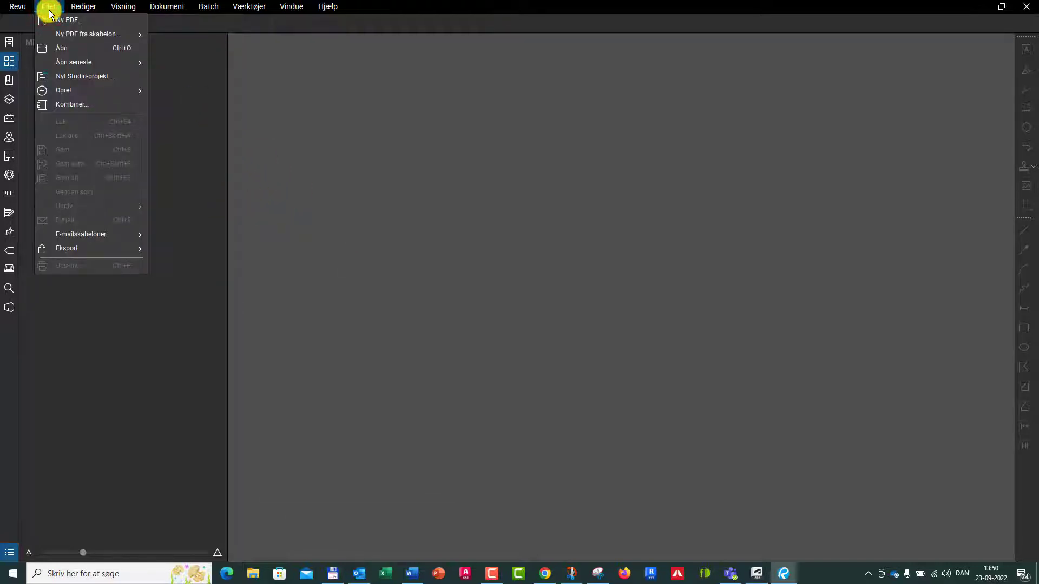
{"action": "left_click", "coordinate": [79, 48]}
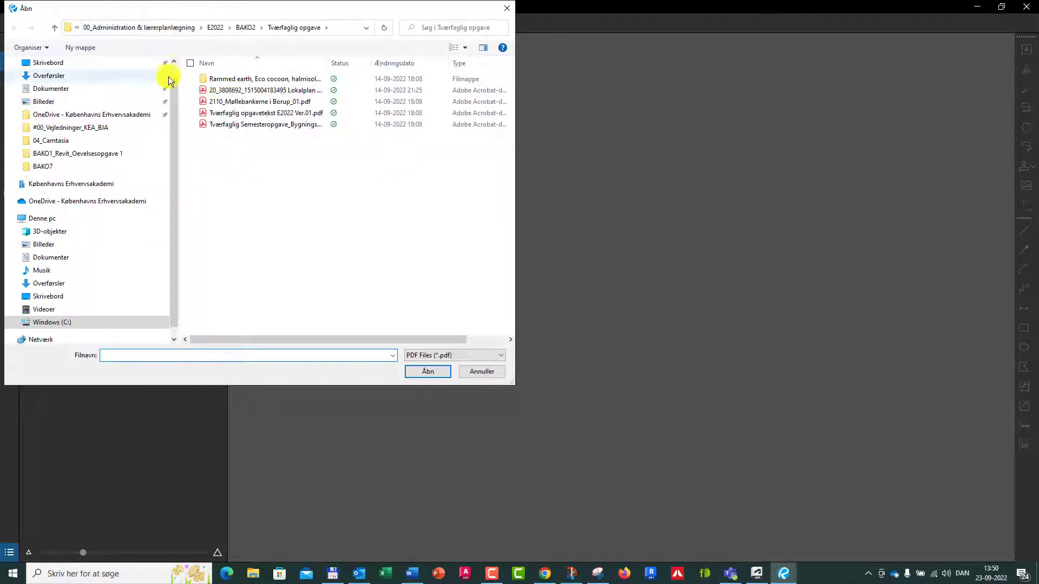
{"action": "left_click", "coordinate": [108, 202]}
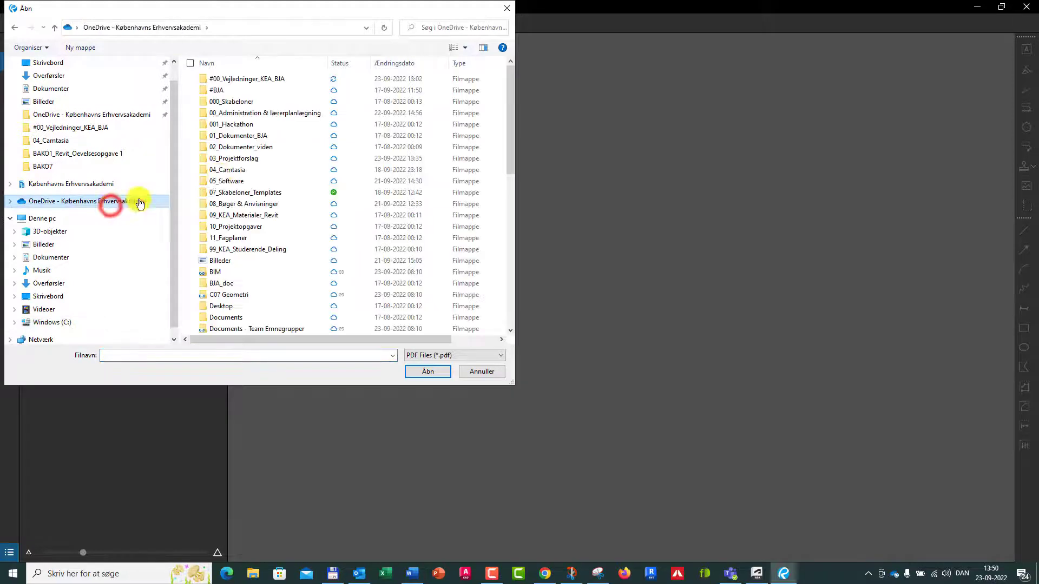
{"action": "double_click", "coordinate": [253, 160]}
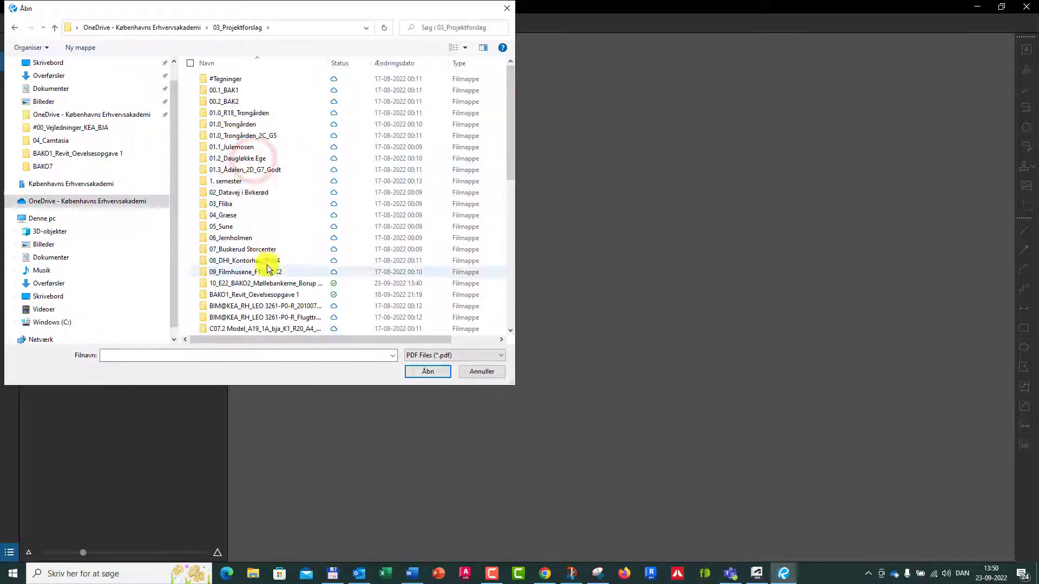
{"action": "scroll", "coordinate": [250, 287], "scroll_direction": "down", "scroll_amount": 1}
{"action": "double_click", "coordinate": [251, 273]}
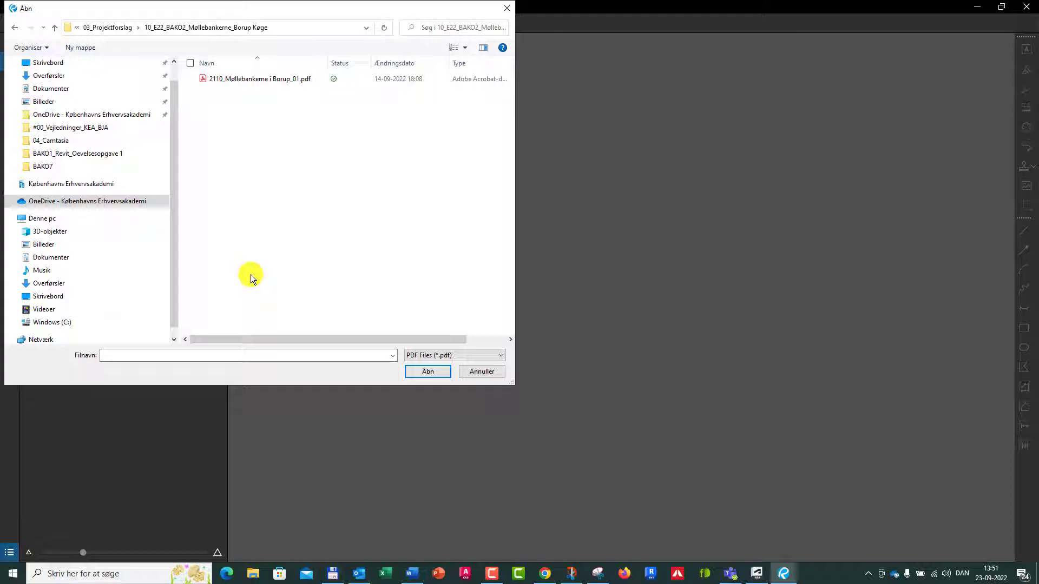
{"action": "double_click", "coordinate": [265, 81]}
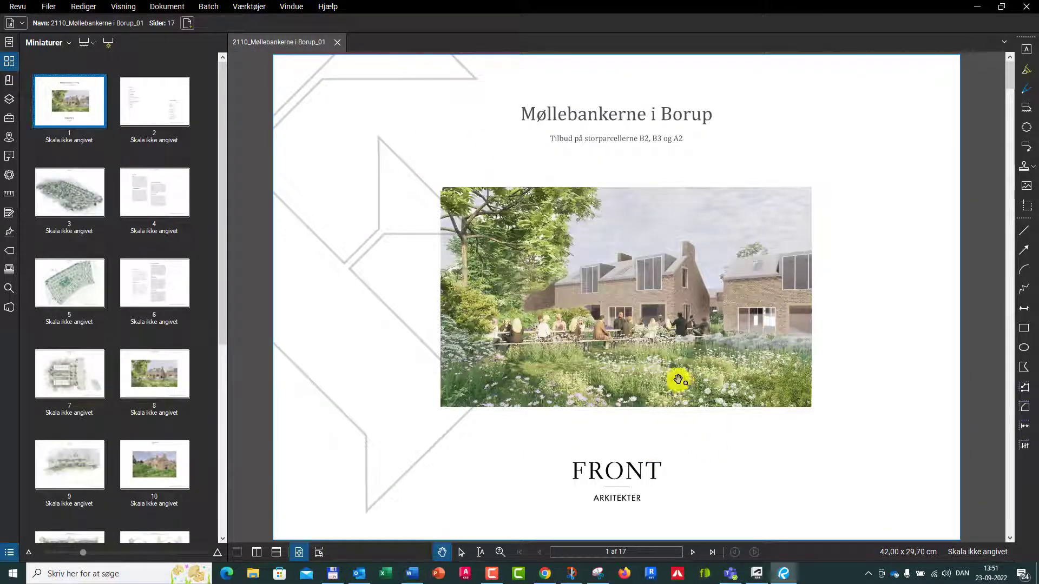
Try out zooming, panning and the page's context menu on the cover page of the Møllebankerne PDF.
{"action": "scroll", "coordinate": [630, 354], "scroll_direction": "down", "scroll_amount": 1}
{"action": "scroll", "coordinate": [631, 354], "scroll_direction": "up", "scroll_amount": 1}
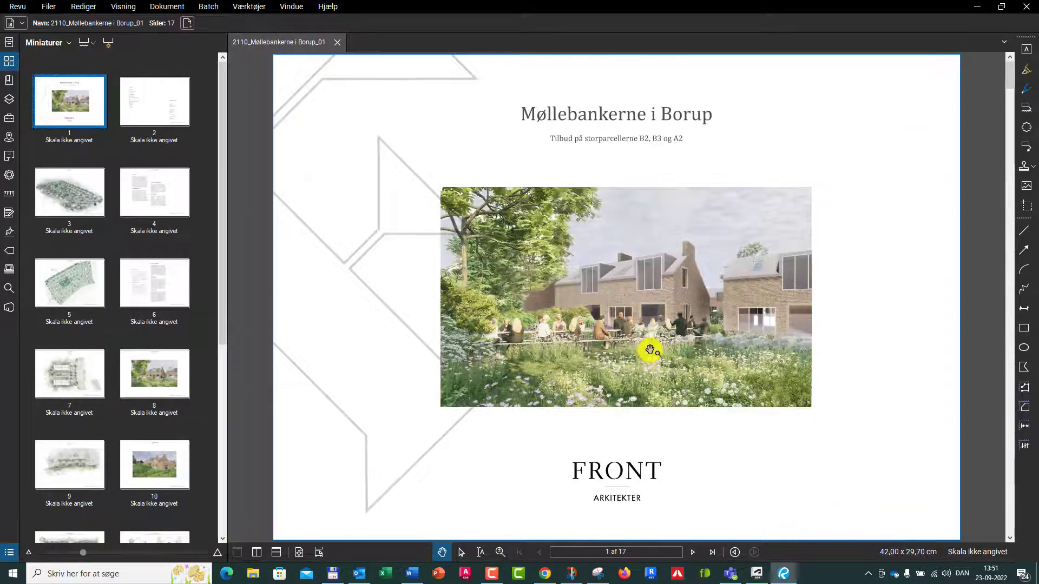
{"action": "scroll", "coordinate": [616, 332], "scroll_direction": "up", "scroll_amount": 1}
{"action": "scroll", "coordinate": [615, 332], "scroll_direction": "down", "scroll_amount": 2}
{"action": "scroll", "coordinate": [613, 329], "scroll_direction": "up", "scroll_amount": 1}
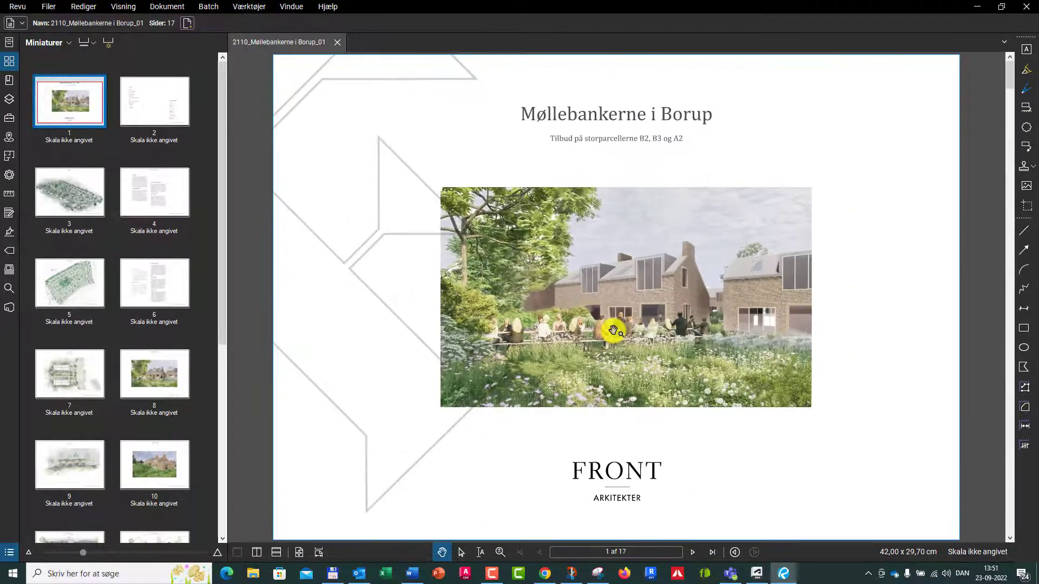
{"action": "mouse_move", "coordinate": [590, 337]}
{"action": "left_mouse_down"}
{"action": "mouse_move", "coordinate": [587, 292]}
{"action": "mouse_move", "coordinate": [615, 304]}
{"action": "mouse_move", "coordinate": [599, 309]}
{"action": "mouse_move", "coordinate": [598, 347]}
{"action": "left_mouse_up"}
{"action": "scroll", "coordinate": [599, 348], "scroll_direction": "up", "scroll_amount": 4}
{"action": "scroll", "coordinate": [579, 336], "scroll_direction": "down", "scroll_amount": 3}
{"action": "right_click", "coordinate": [579, 336]}
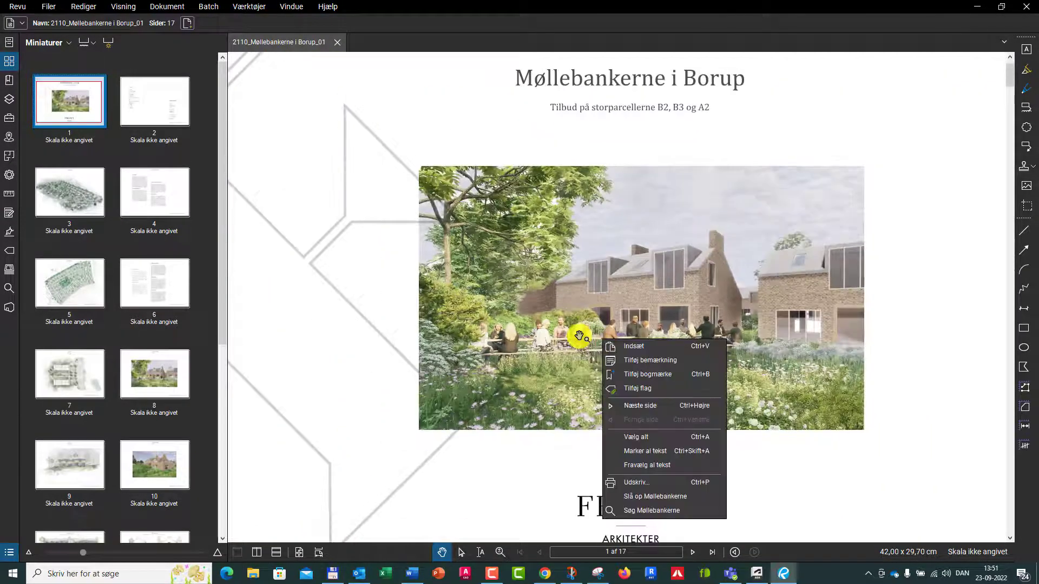
{"action": "left_click", "coordinate": [566, 370]}
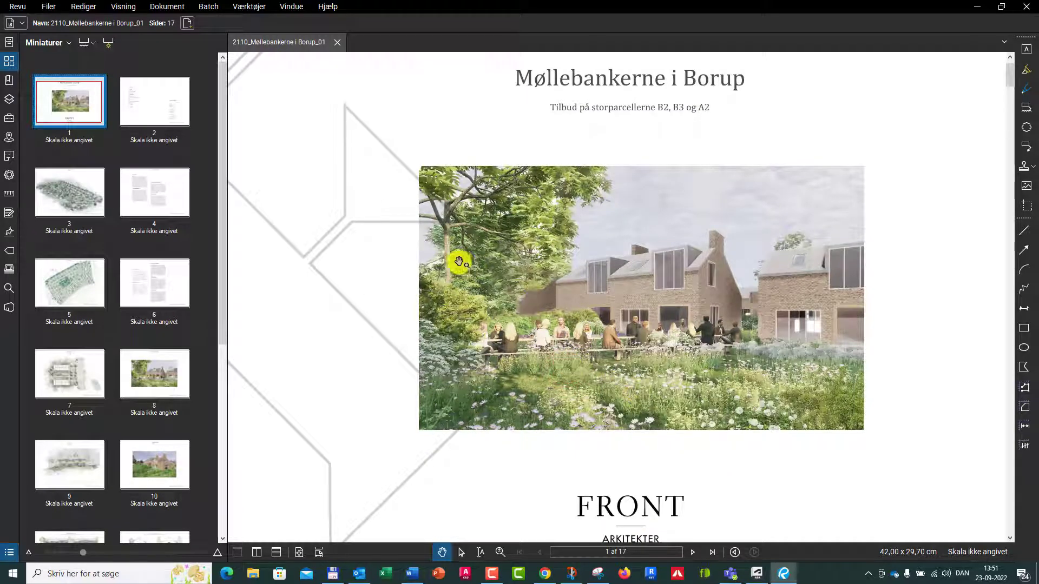
Open Revu's keyboard shortcut guide, read through its first four pages, and close the guide.
{"action": "left_click", "coordinate": [330, 7]}
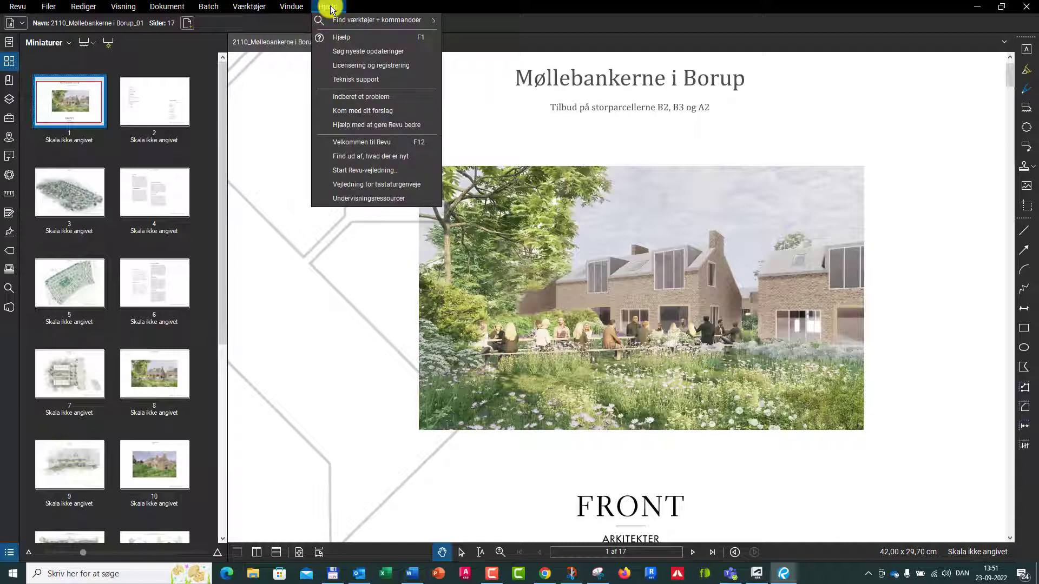
{"action": "left_click", "coordinate": [375, 184]}
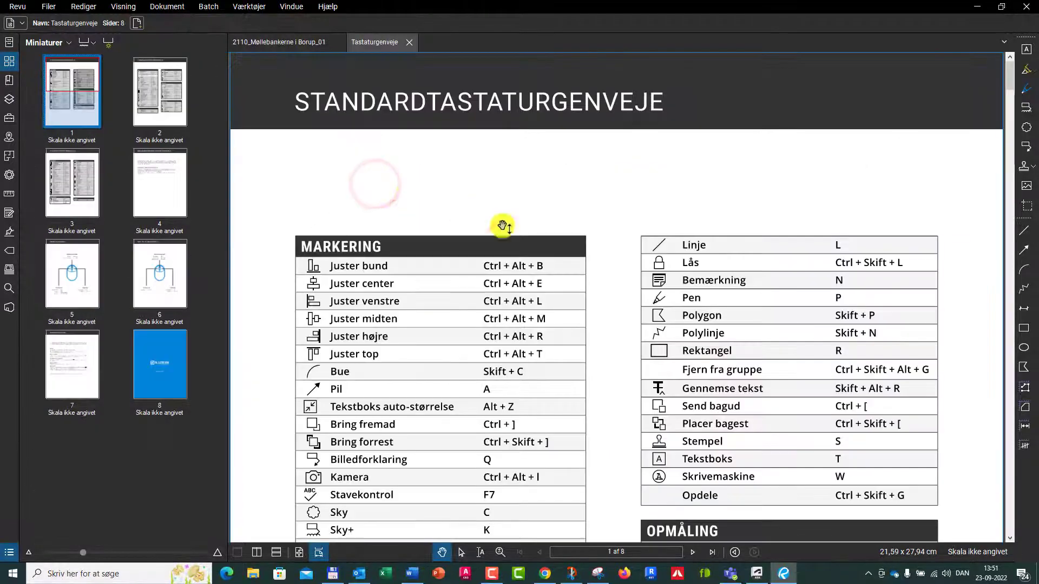
{"action": "scroll", "coordinate": [596, 278], "scroll_direction": "down", "scroll_amount": 3}
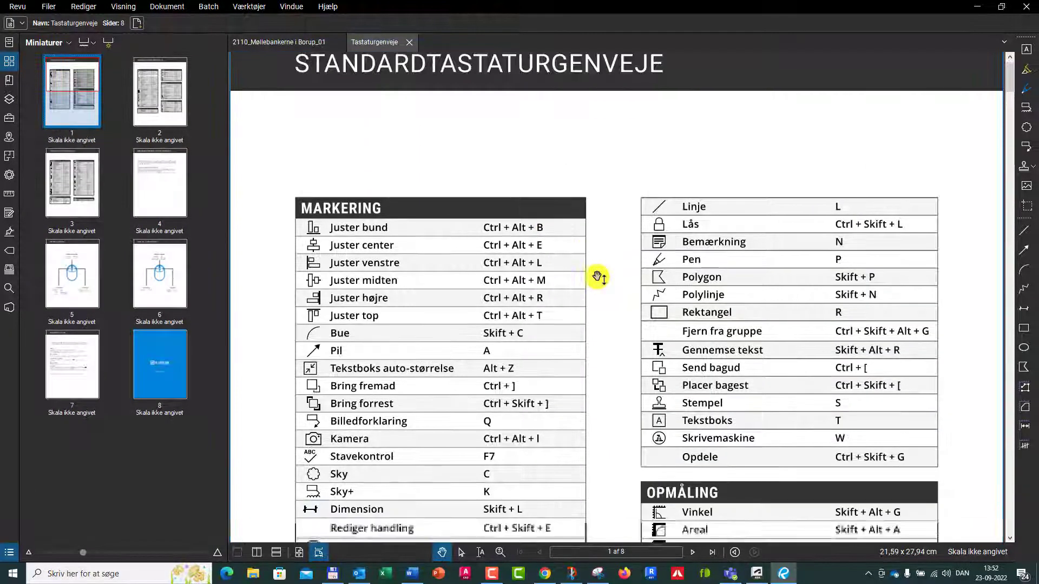
{"action": "scroll", "coordinate": [598, 277], "scroll_direction": "down", "scroll_amount": 1}
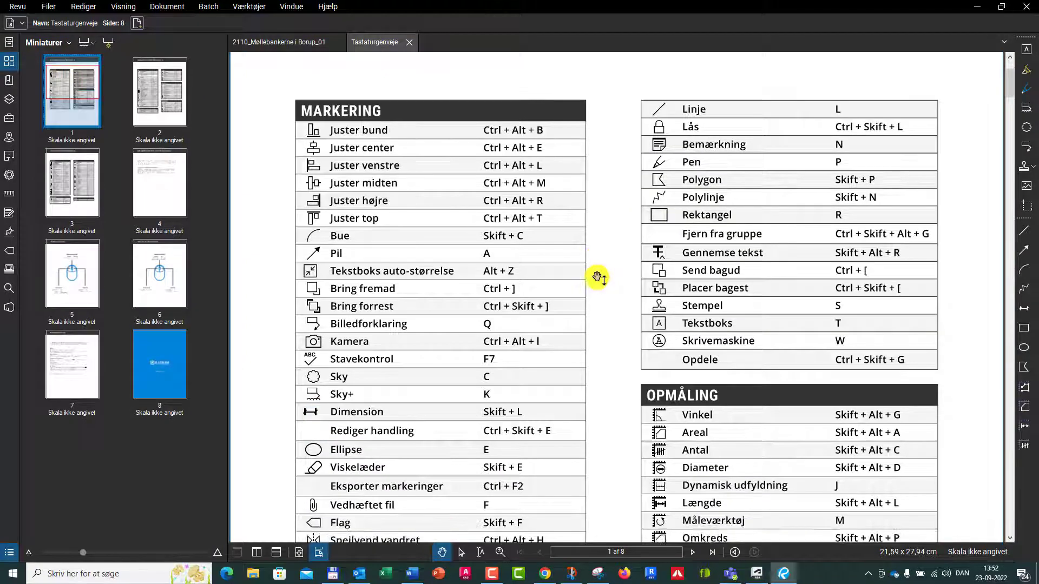
{"action": "scroll", "coordinate": [598, 277], "scroll_direction": "down", "scroll_amount": 7}
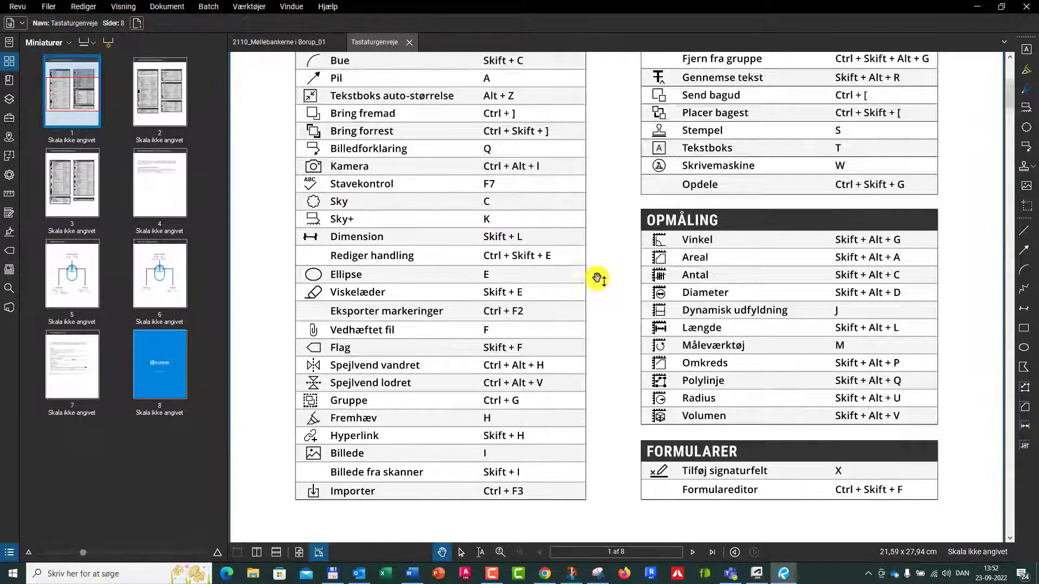
{"action": "scroll", "coordinate": [597, 279], "scroll_direction": "down", "scroll_amount": 11}
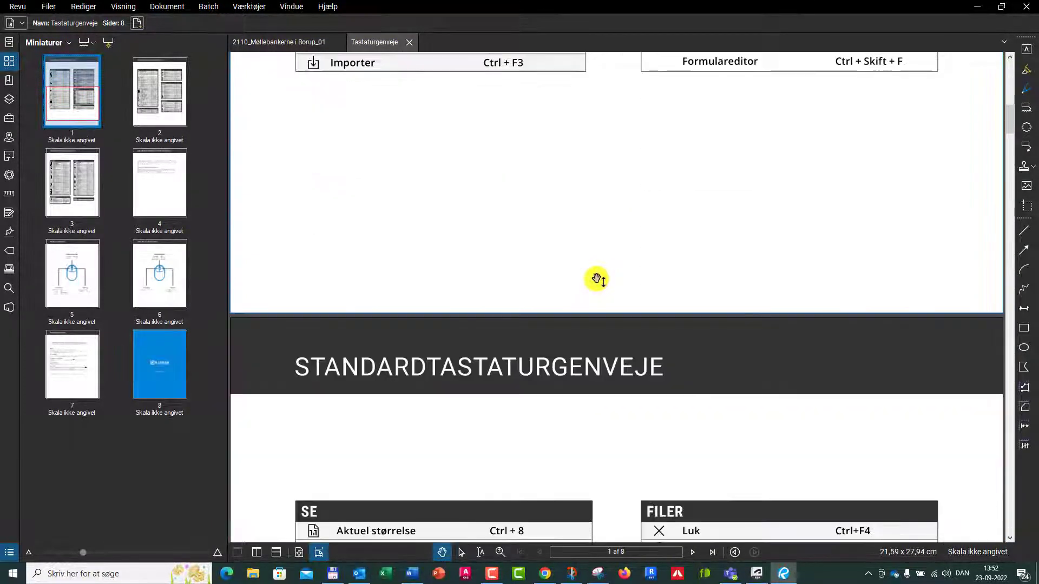
{"action": "scroll", "coordinate": [598, 287], "scroll_direction": "down", "scroll_amount": 15}
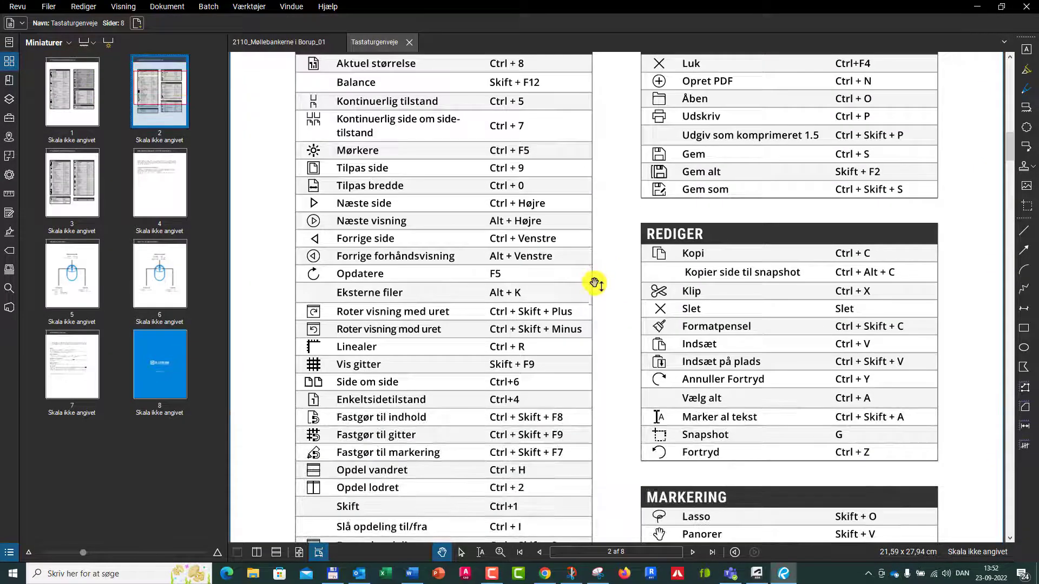
{"action": "scroll", "coordinate": [602, 301], "scroll_direction": "down", "scroll_amount": 12}
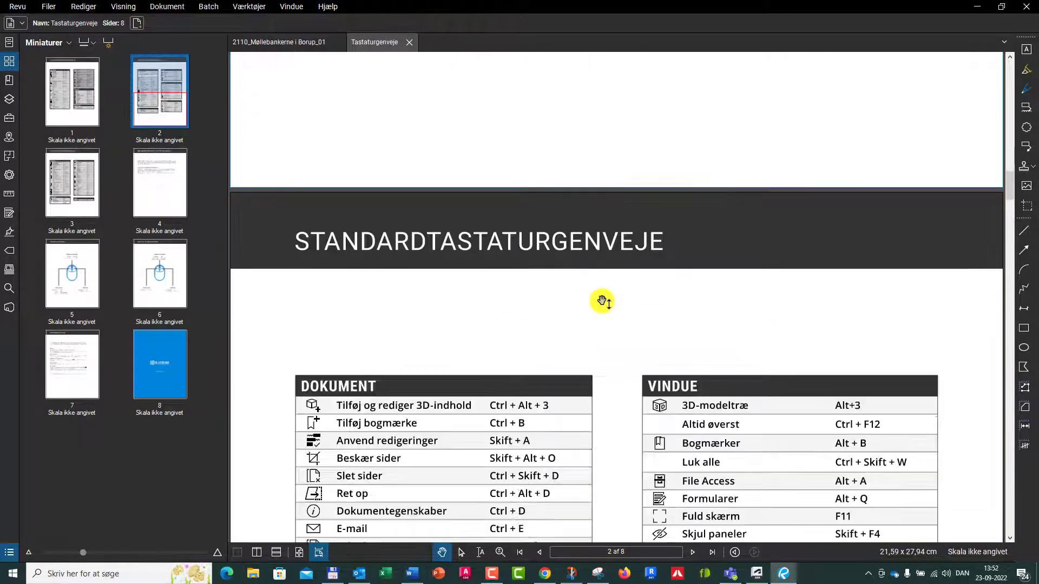
{"action": "scroll", "coordinate": [602, 301], "scroll_direction": "down", "scroll_amount": 5}
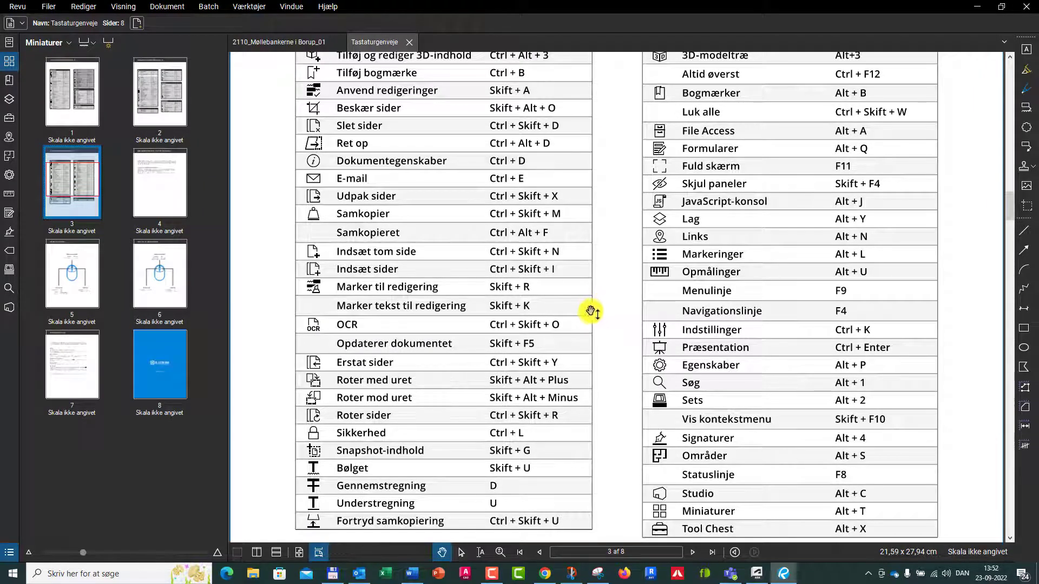
{"action": "scroll", "coordinate": [587, 312], "scroll_direction": "down", "scroll_amount": 1}
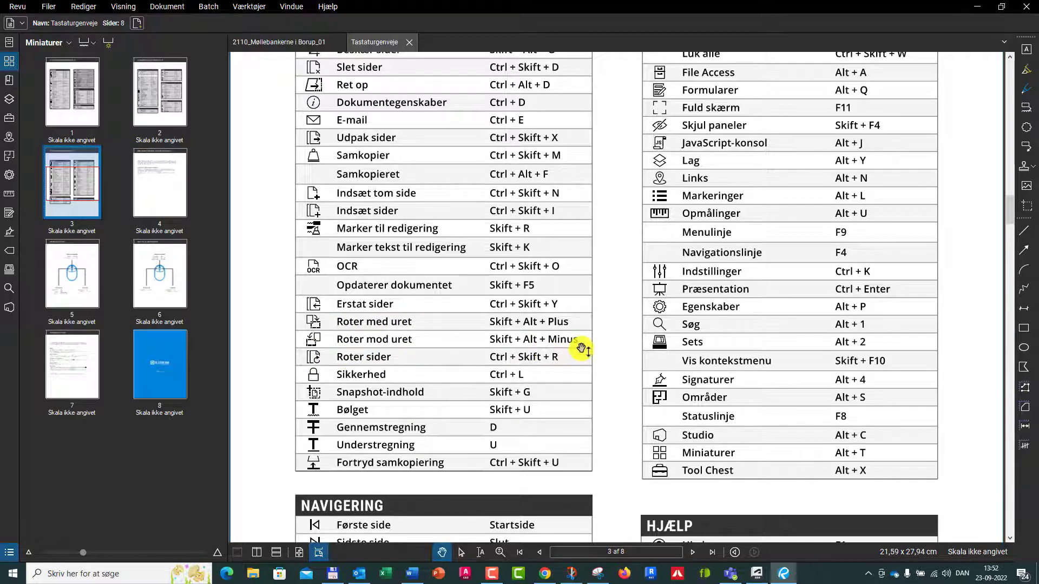
{"action": "scroll", "coordinate": [517, 344], "scroll_direction": "down", "scroll_amount": 3}
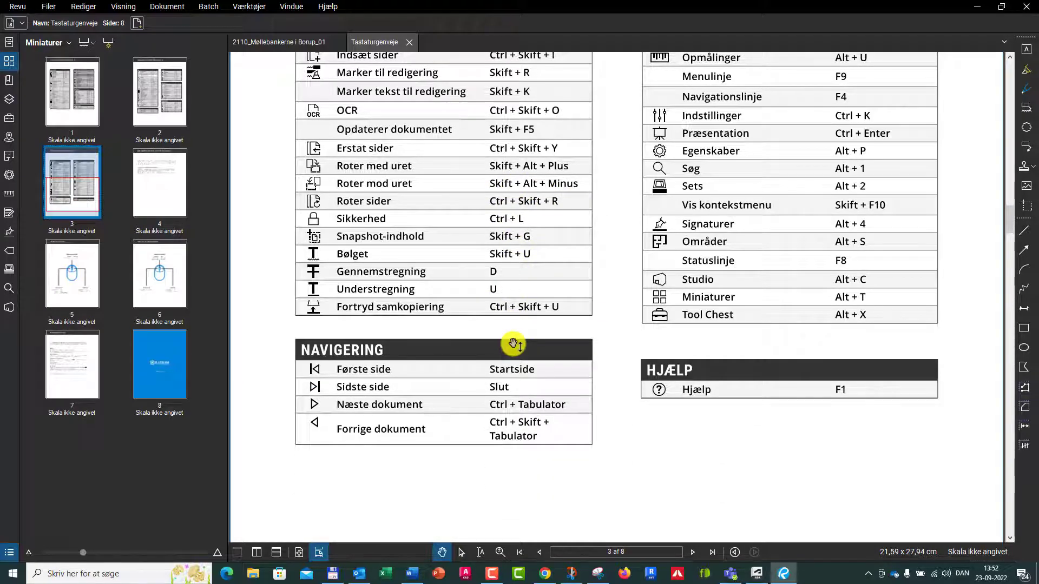
{"action": "scroll", "coordinate": [513, 344], "scroll_direction": "down", "scroll_amount": 10}
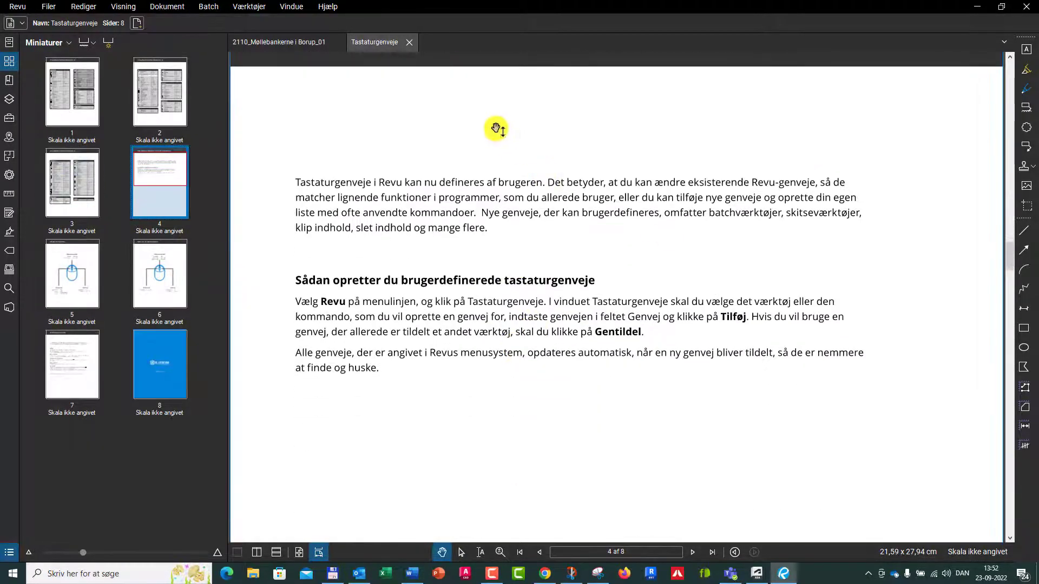
{"action": "left_click", "coordinate": [409, 43]}
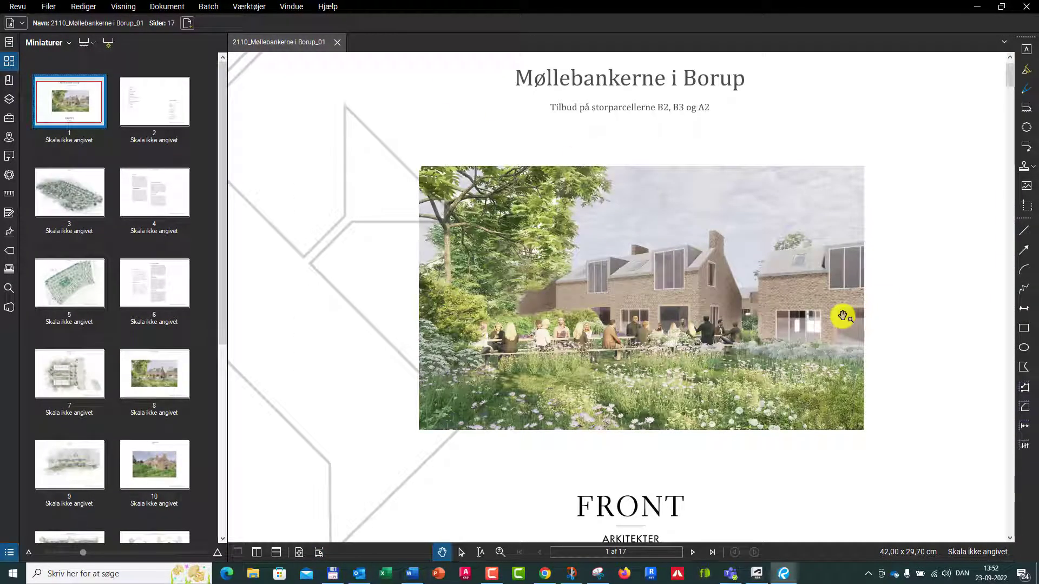
Page through the Møllebankerne PDF to the Situationsplan on page 5 and look over the whole site plan.
{"action": "scroll", "coordinate": [843, 316], "scroll_direction": "down", "scroll_amount": 3}
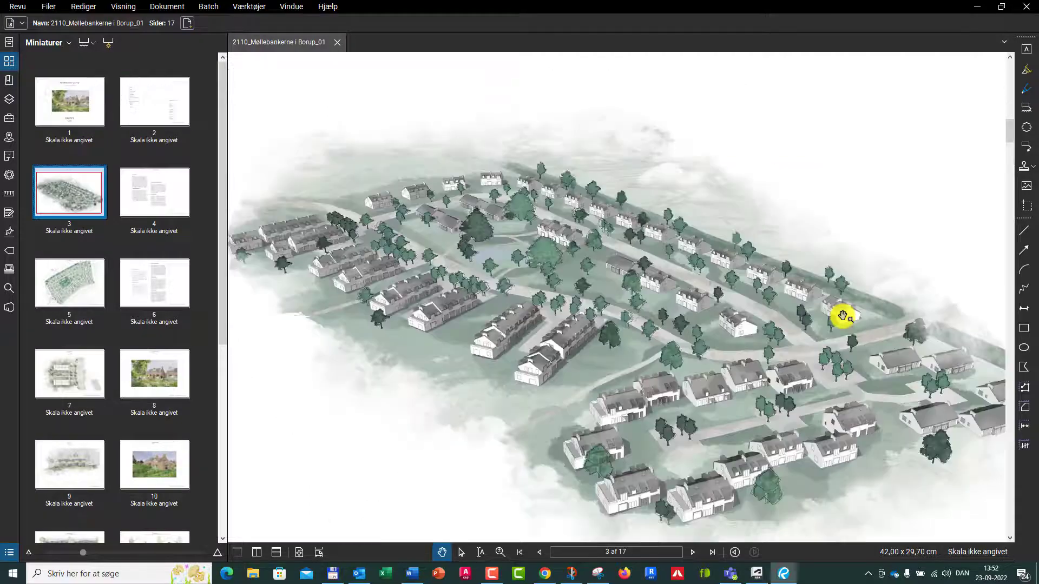
{"action": "scroll", "coordinate": [843, 316], "scroll_direction": "down", "scroll_amount": 1}
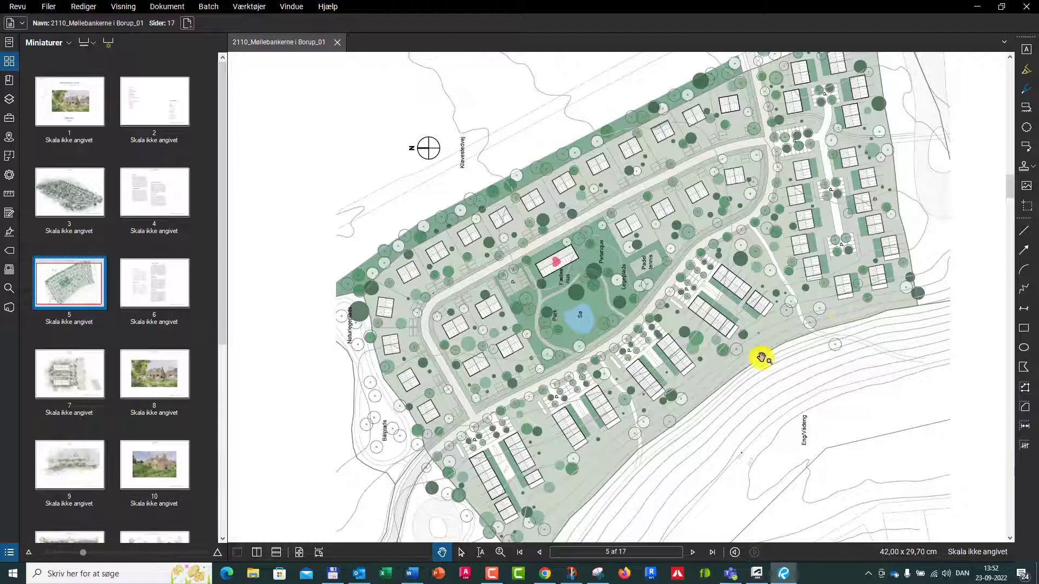
{"action": "scroll", "coordinate": [551, 336], "scroll_direction": "down", "scroll_amount": 1}
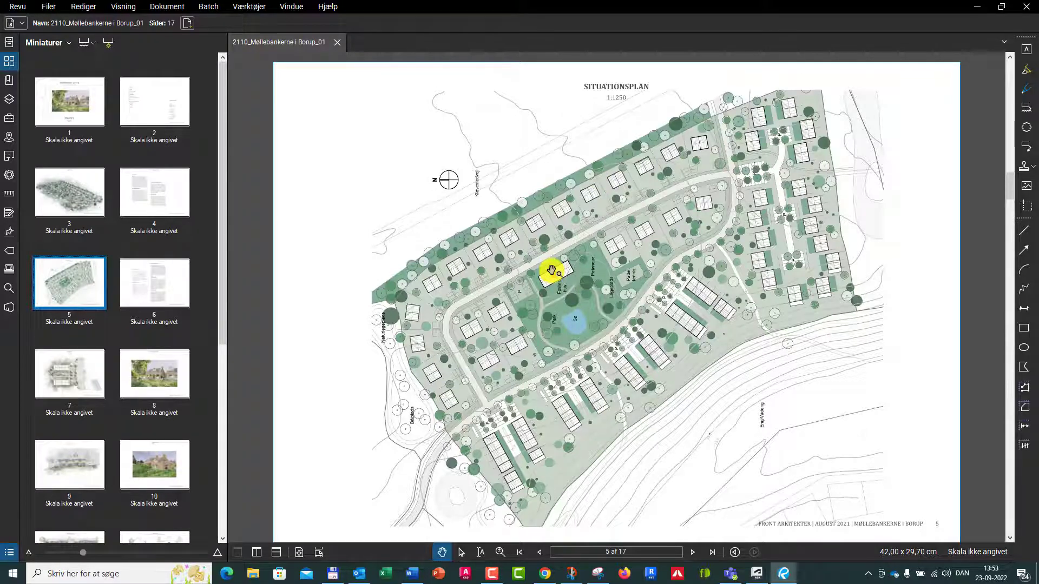
Rotate only the selected page 5, the Situationsplan, 90 degrees clockwise (Med uret 90 grader).
{"action": "left_click", "coordinate": [9, 61]}
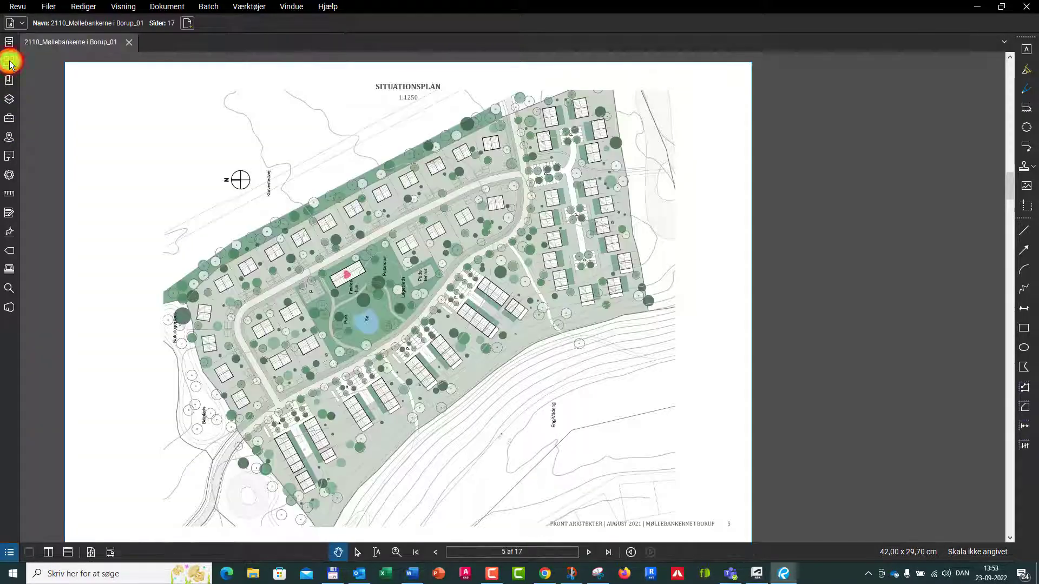
{"action": "left_click", "coordinate": [9, 62]}
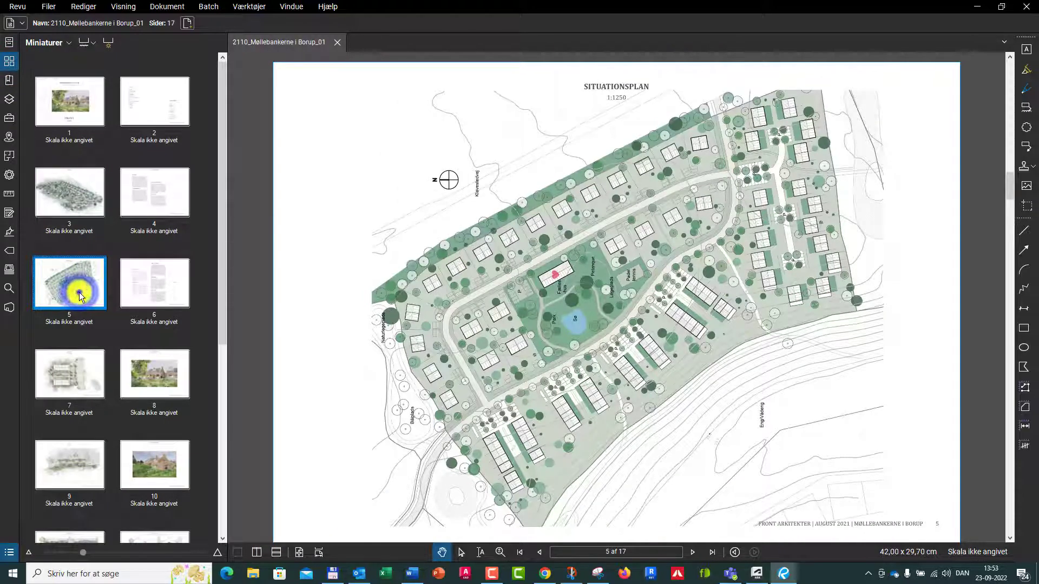
{"action": "right_click", "coordinate": [79, 292]}
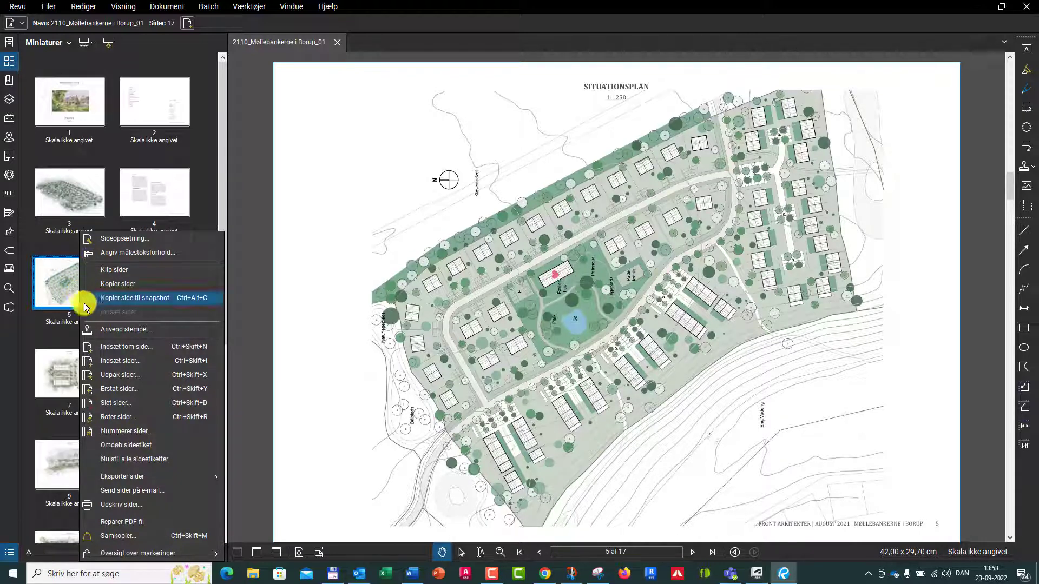
{"action": "left_click", "coordinate": [126, 418]}
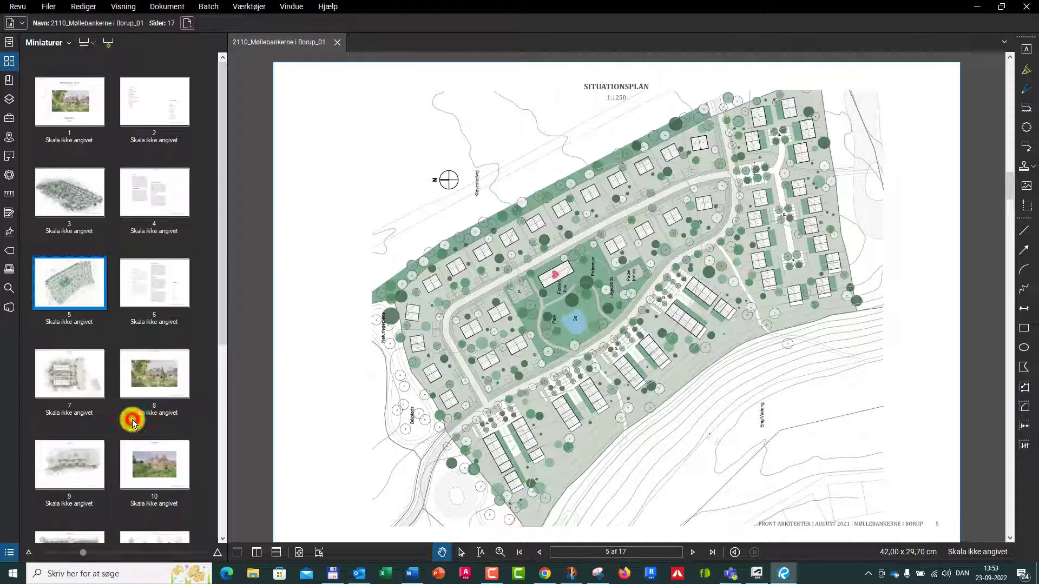
{"action": "left_click", "coordinate": [658, 225]}
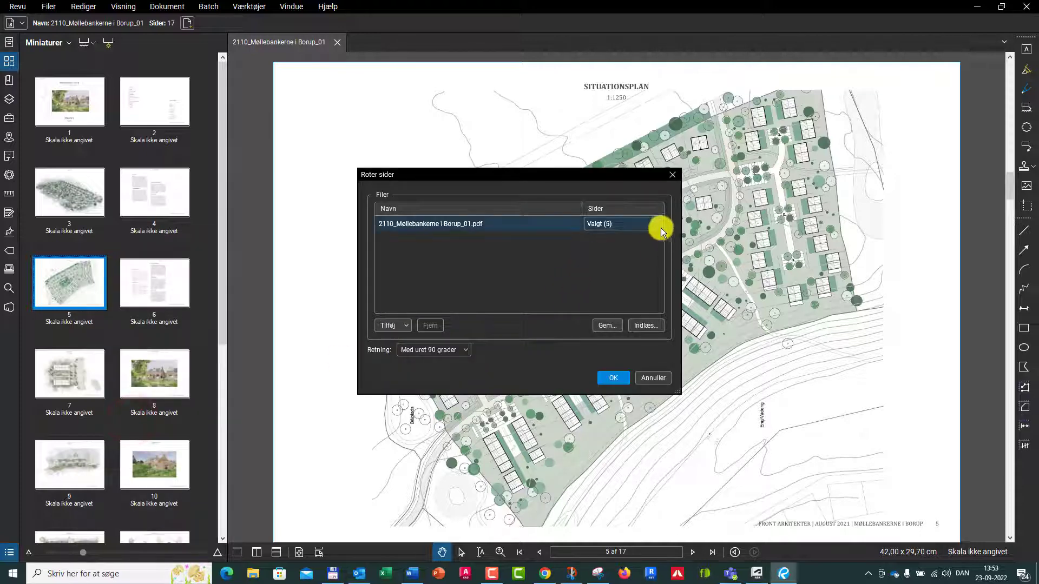
{"action": "left_click", "coordinate": [658, 226]}
{"action": "left_click", "coordinate": [610, 265]}
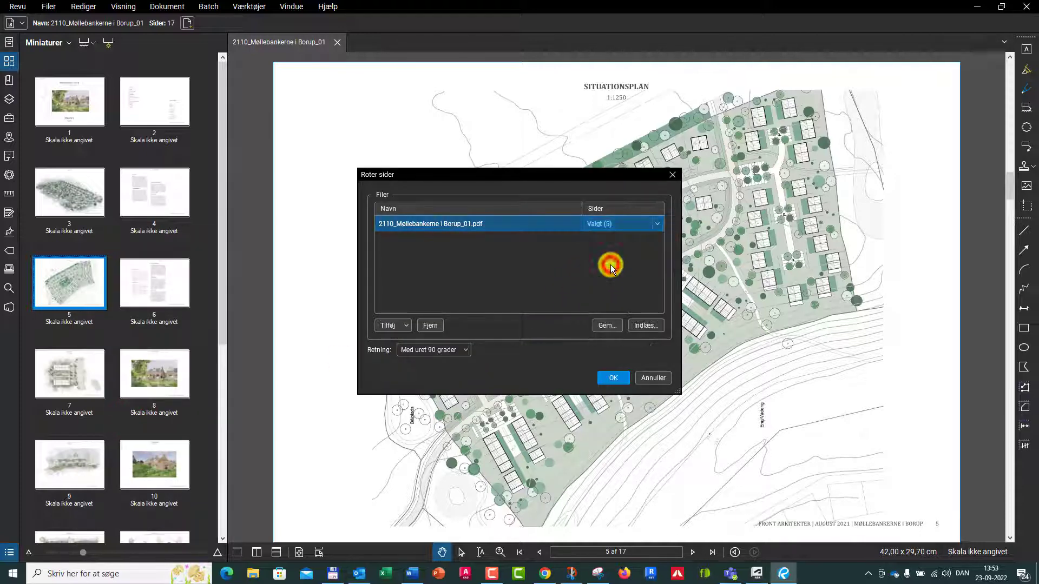
{"action": "left_click", "coordinate": [659, 230]}
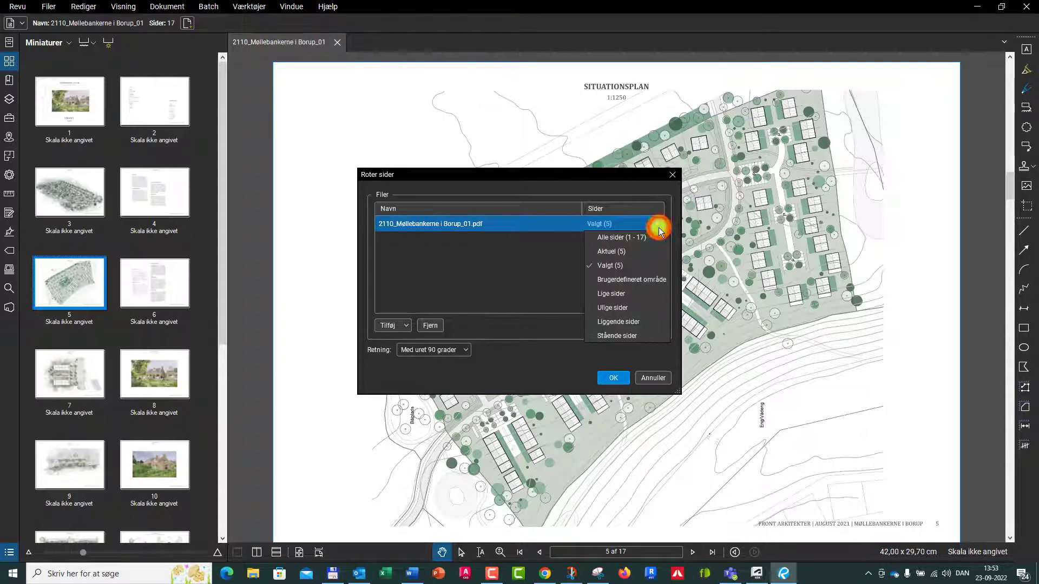
{"action": "left_click", "coordinate": [615, 264]}
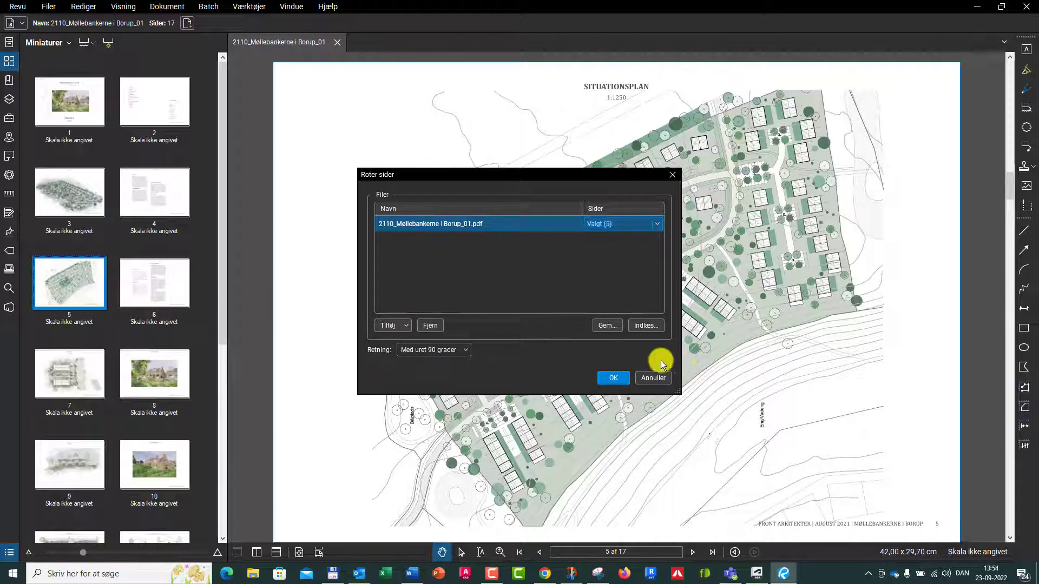
{"action": "left_click", "coordinate": [612, 378]}
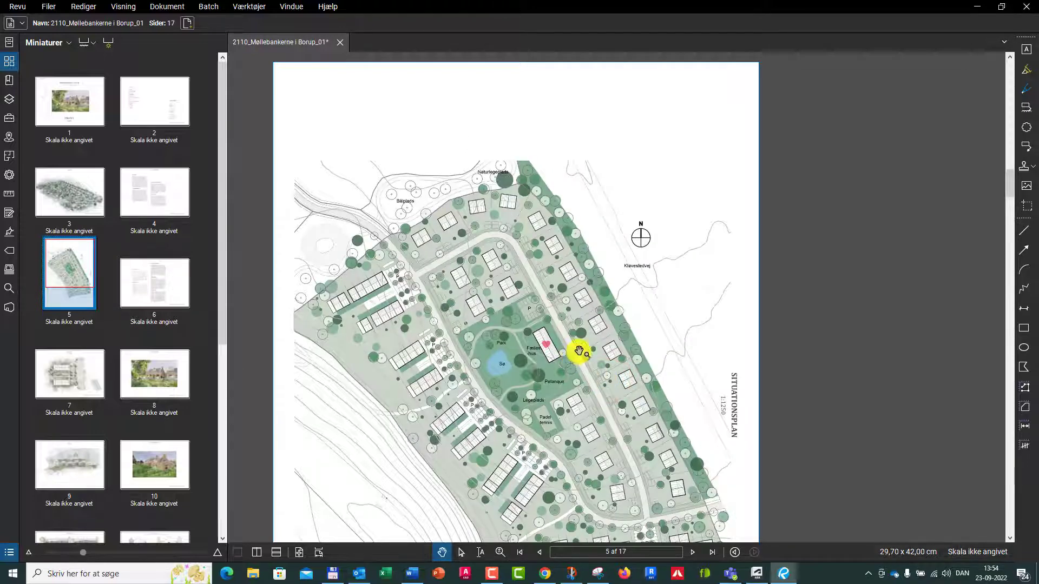
Look over the rotated Situationsplan from the Naturlegeplads in the north down to the southern end of the site.
{"action": "scroll", "coordinate": [579, 352], "scroll_direction": "down", "scroll_amount": 2}
{"action": "mouse_move", "coordinate": [578, 365]}
{"action": "left_mouse_down"}
{"action": "mouse_move", "coordinate": [563, 232]}
{"action": "mouse_move", "coordinate": [576, 239]}
{"action": "left_mouse_up"}
{"action": "scroll", "coordinate": [579, 171], "scroll_direction": "up", "scroll_amount": 1}
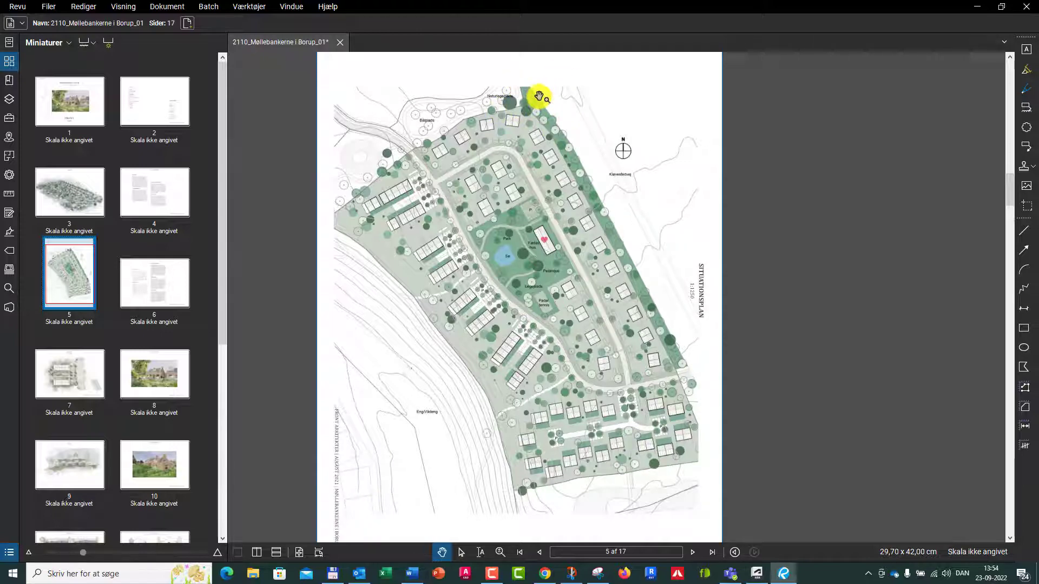
{"action": "scroll", "coordinate": [539, 96], "scroll_direction": "up", "scroll_amount": 5}
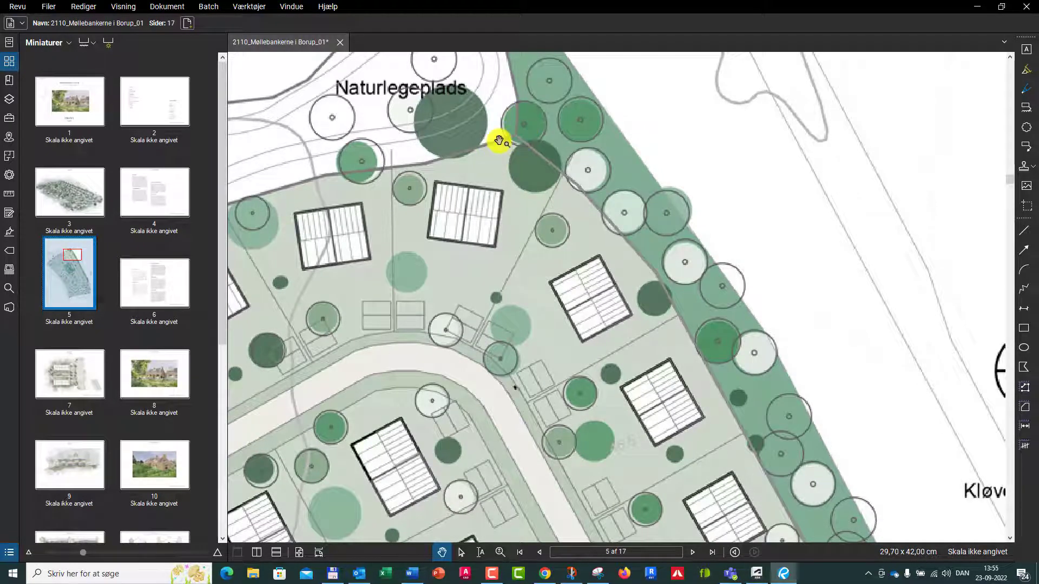
{"action": "scroll", "coordinate": [512, 288], "scroll_direction": "down", "scroll_amount": 5}
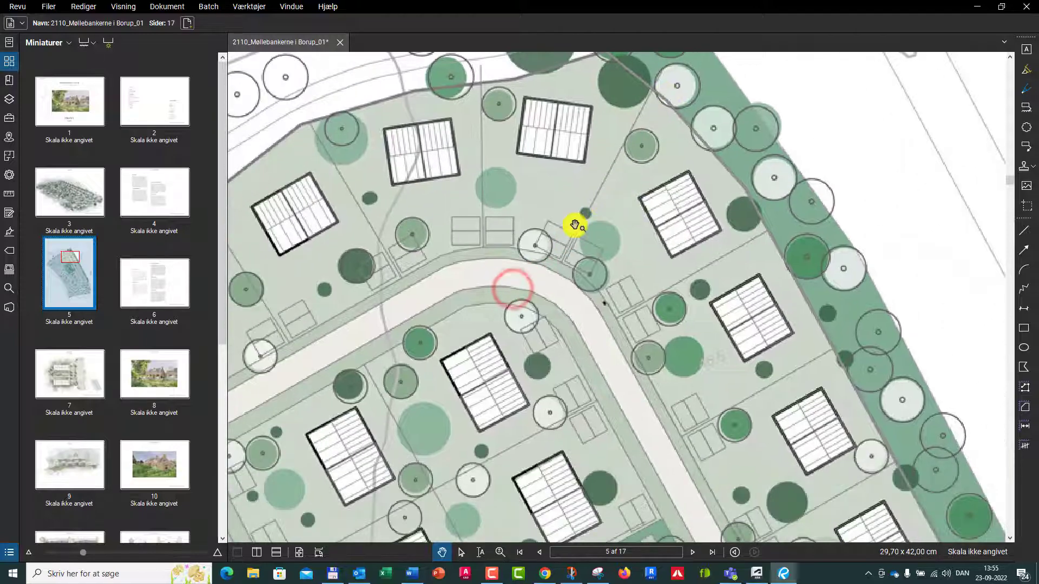
{"action": "scroll", "coordinate": [561, 230], "scroll_direction": "down", "scroll_amount": 5}
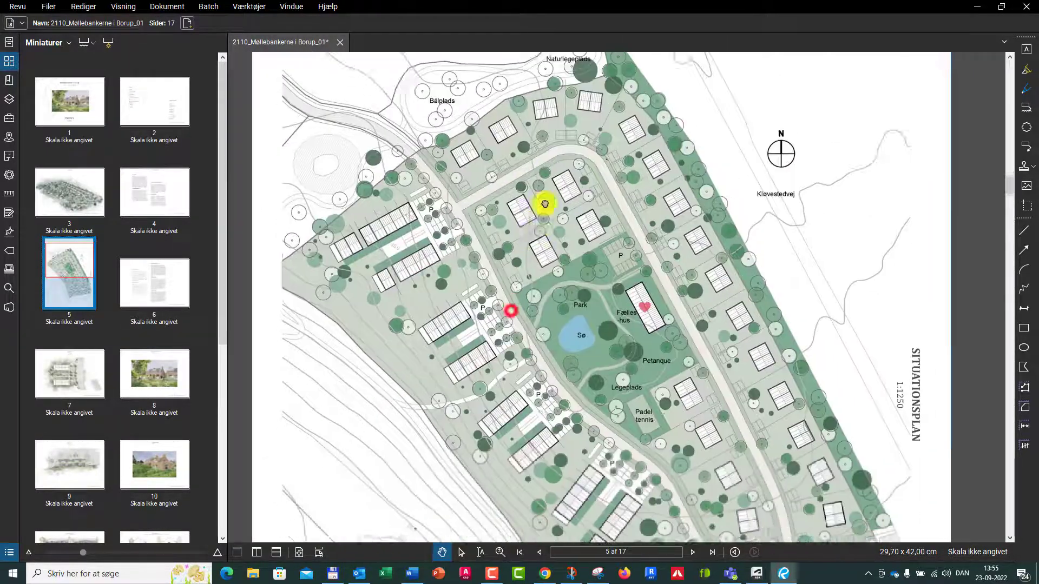
{"action": "scroll", "coordinate": [527, 274], "scroll_direction": "down", "scroll_amount": 3}
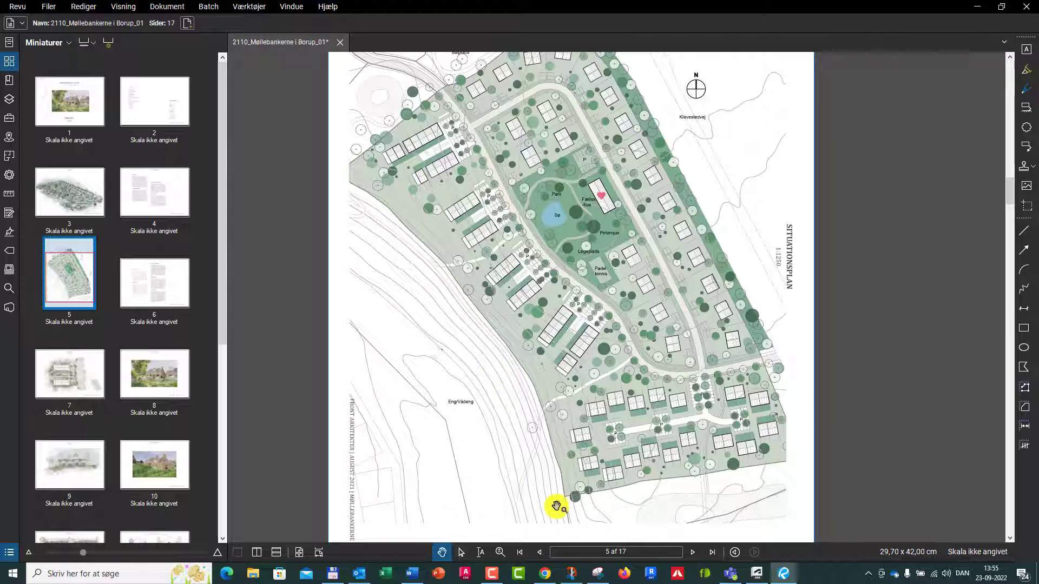
Switch to the Krak map of Borup in Chrome, show the aerial photo with Matrikler, and zoom in on the site.
{"action": "left_click", "coordinate": [543, 572]}
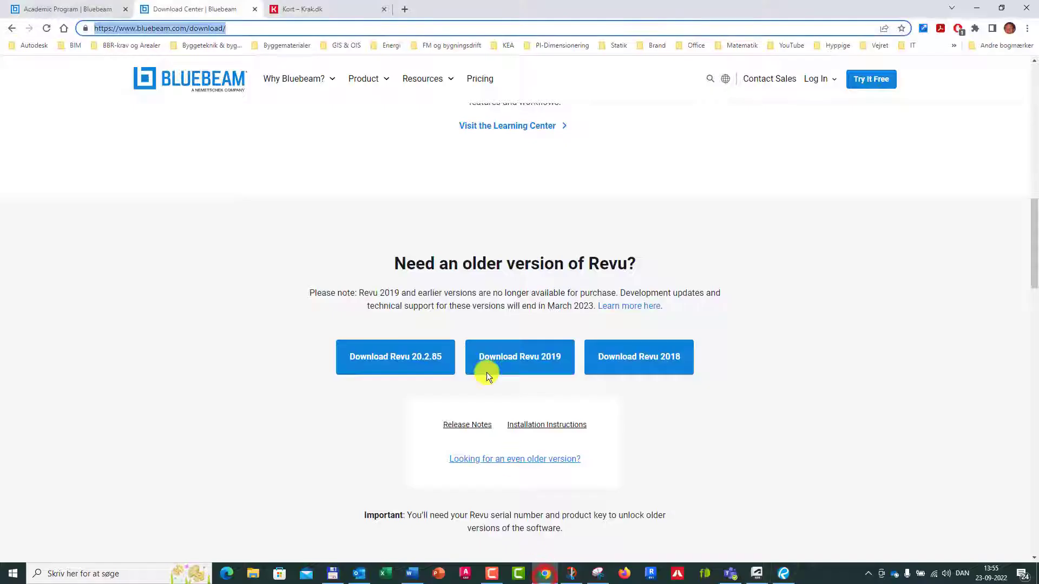
{"action": "left_click", "coordinate": [323, 8]}
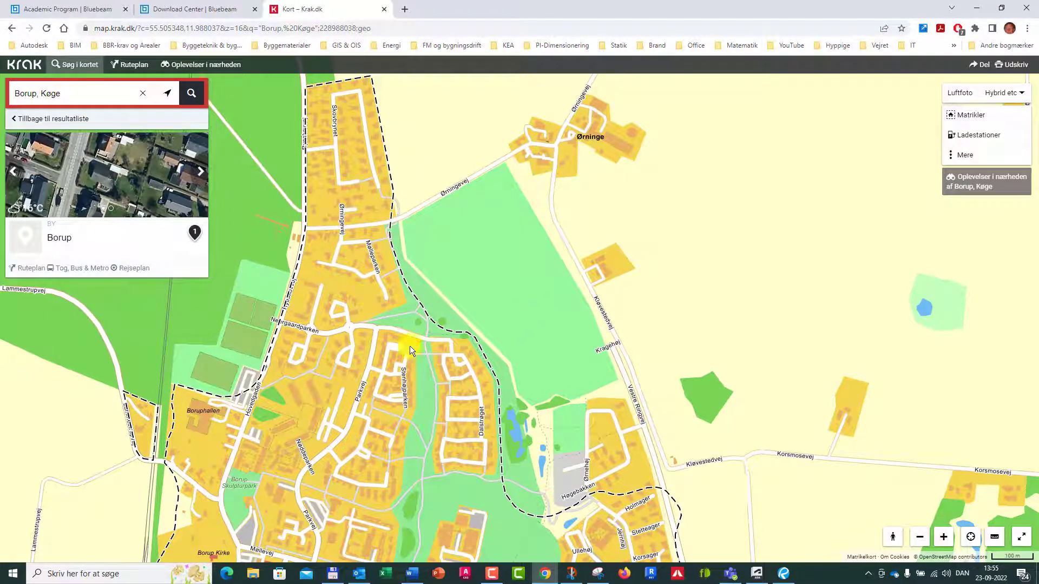
{"action": "left_click", "coordinate": [978, 116]}
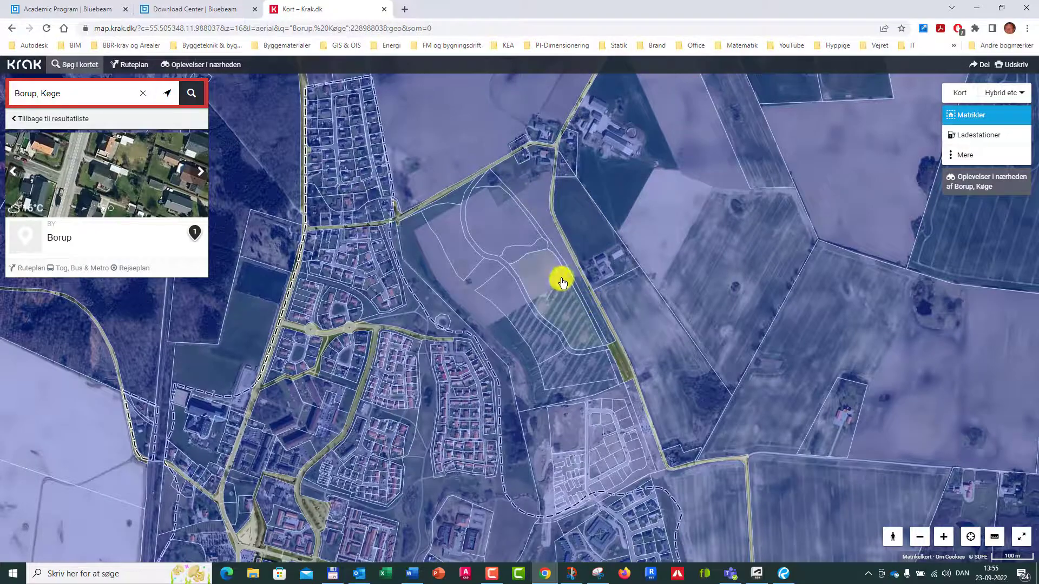
{"action": "scroll", "coordinate": [564, 266], "scroll_direction": "up", "scroll_amount": 4}
{"action": "left_click_drag", "start_coordinate": [537, 273], "coordinate": [495, 208]}
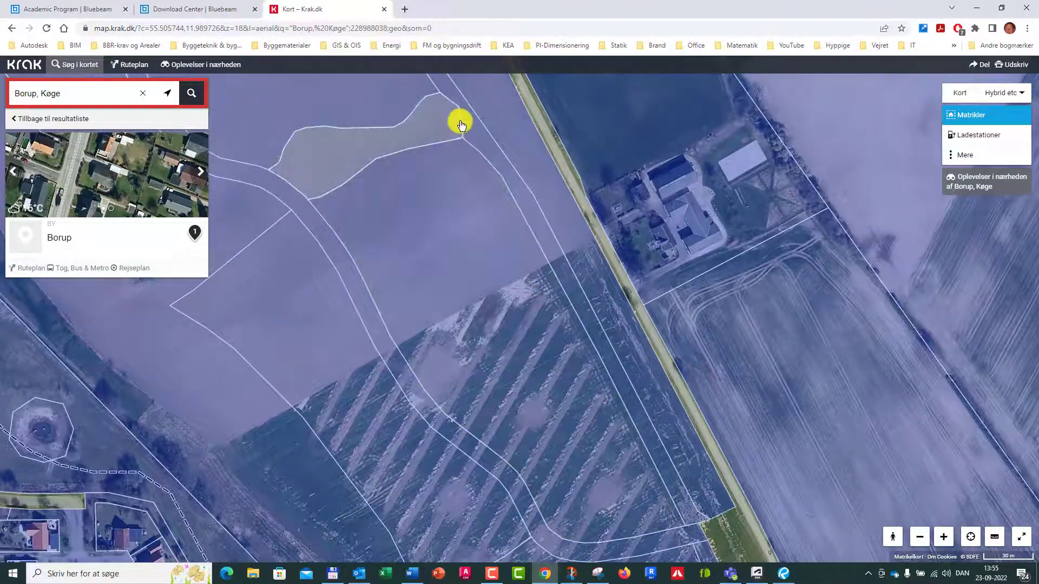
Compare the northern tip of the Situationsplan in Revu with the parcel boundaries on the Krak map in Chrome, following them south.
{"action": "key", "text": "alt+Tab"}
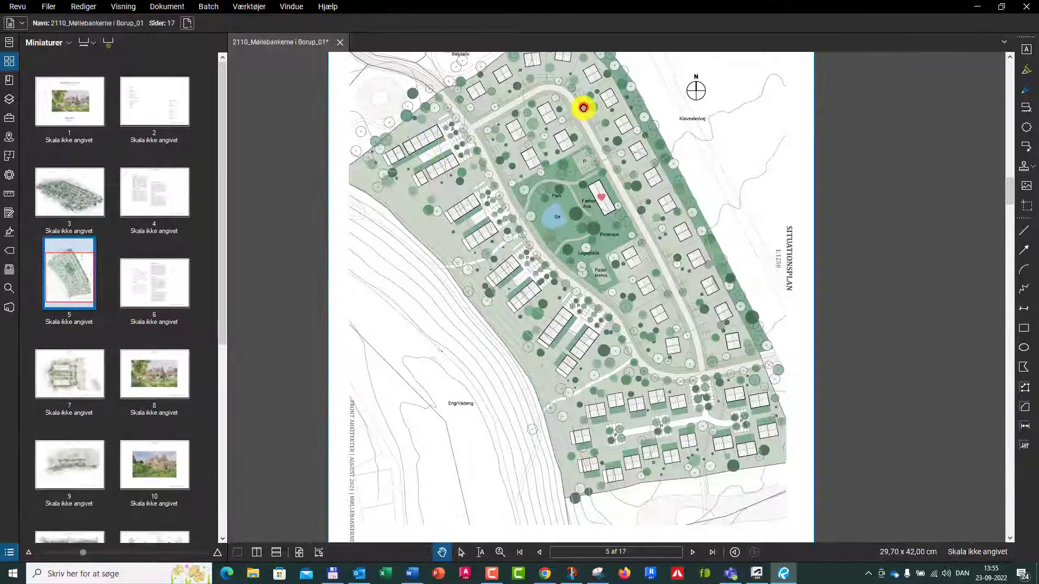
{"action": "left_click_drag", "start_coordinate": [581, 103], "coordinate": [572, 167]}
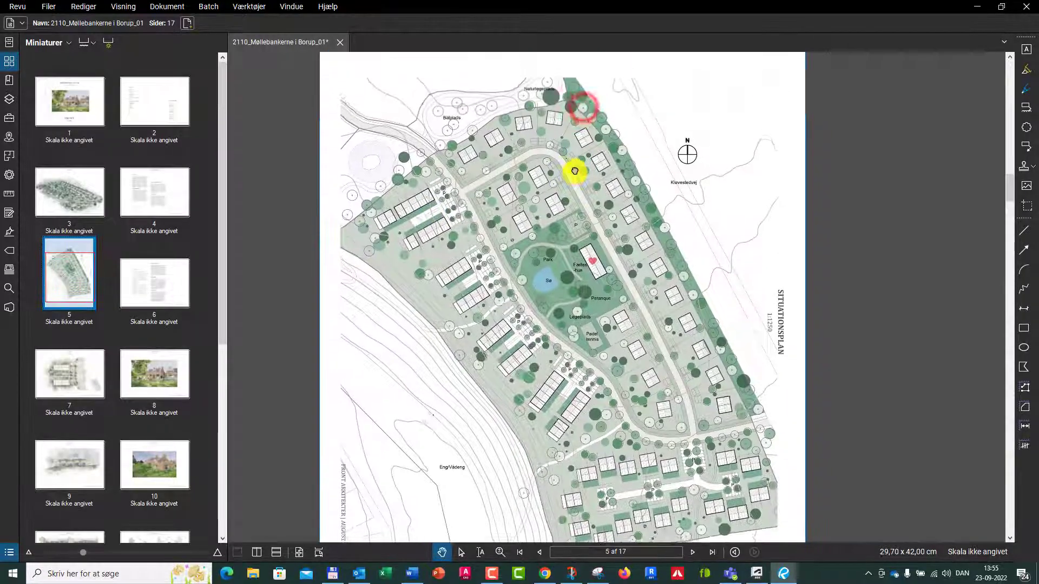
{"action": "scroll", "coordinate": [572, 134], "scroll_direction": "up", "scroll_amount": 5}
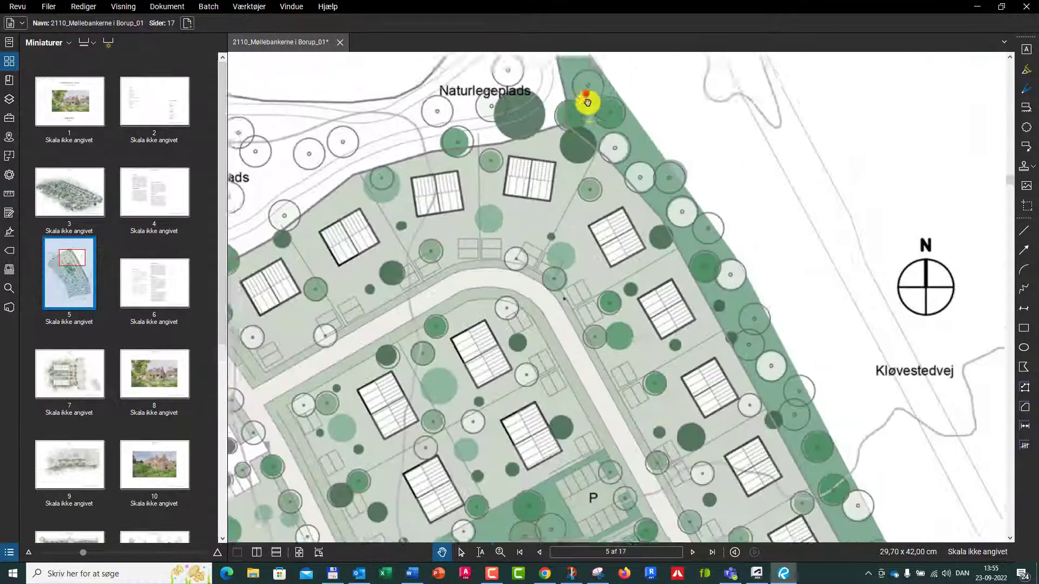
{"action": "left_click_drag", "start_coordinate": [586, 96], "coordinate": [547, 201]}
{"action": "key", "text": "alt+Tab"}
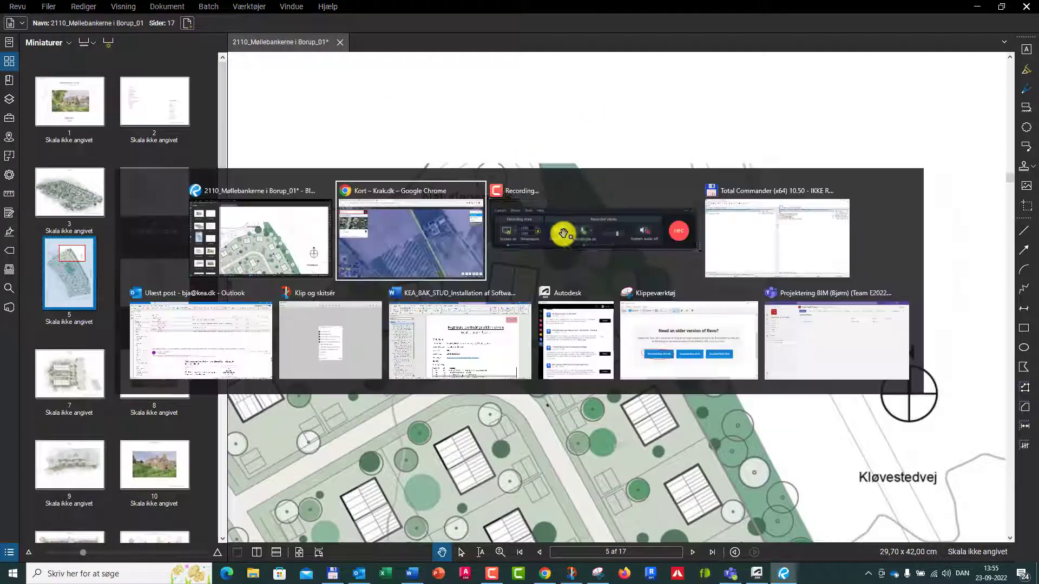
{"action": "key", "text": "alt+Tab"}
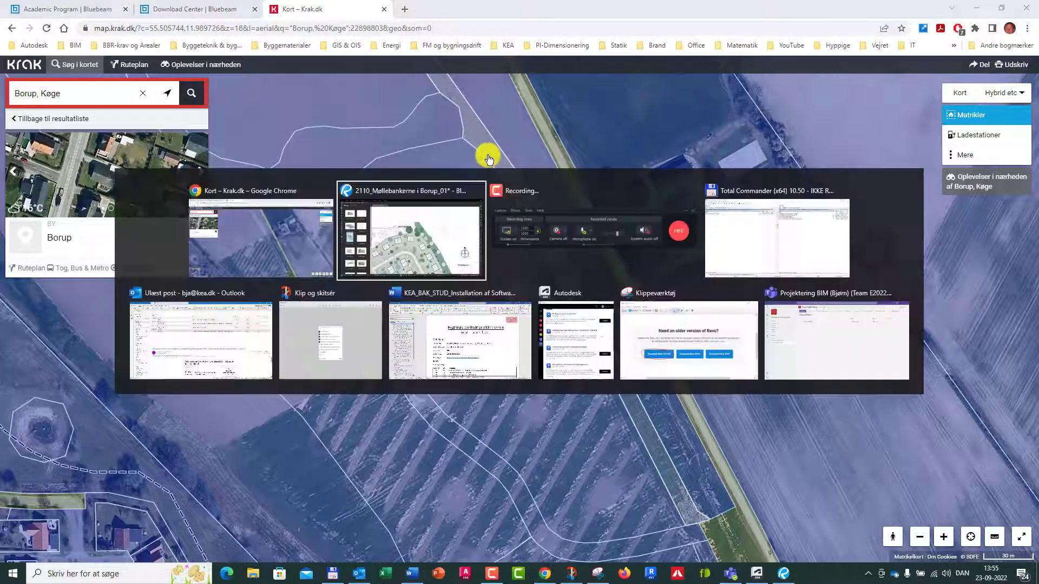
{"action": "key", "text": "alt+Tab"}
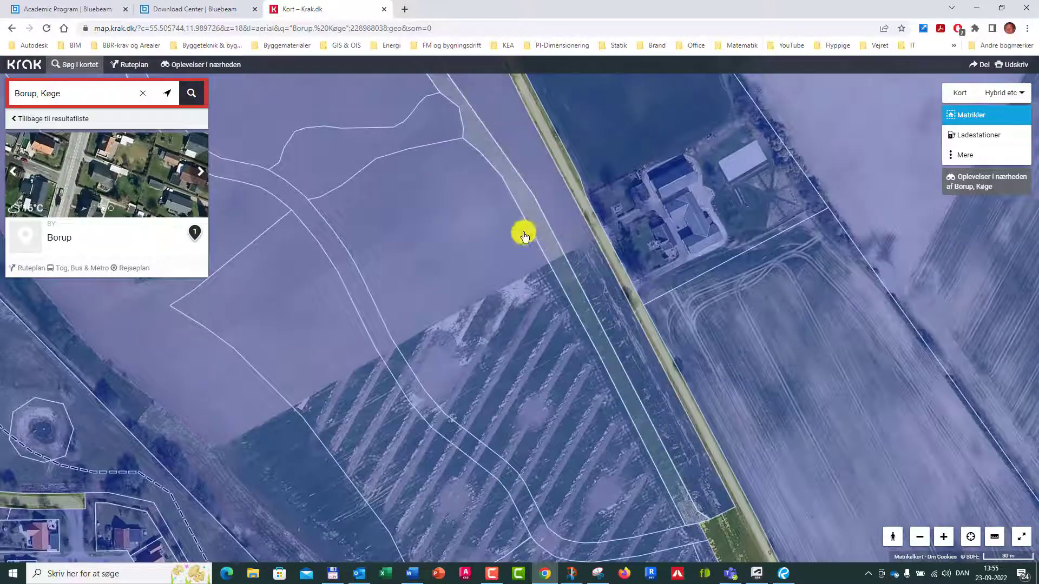
{"action": "left_click_drag", "start_coordinate": [348, 382], "coordinate": [426, 246]}
{"action": "left_click_drag", "start_coordinate": [379, 380], "coordinate": [408, 234]}
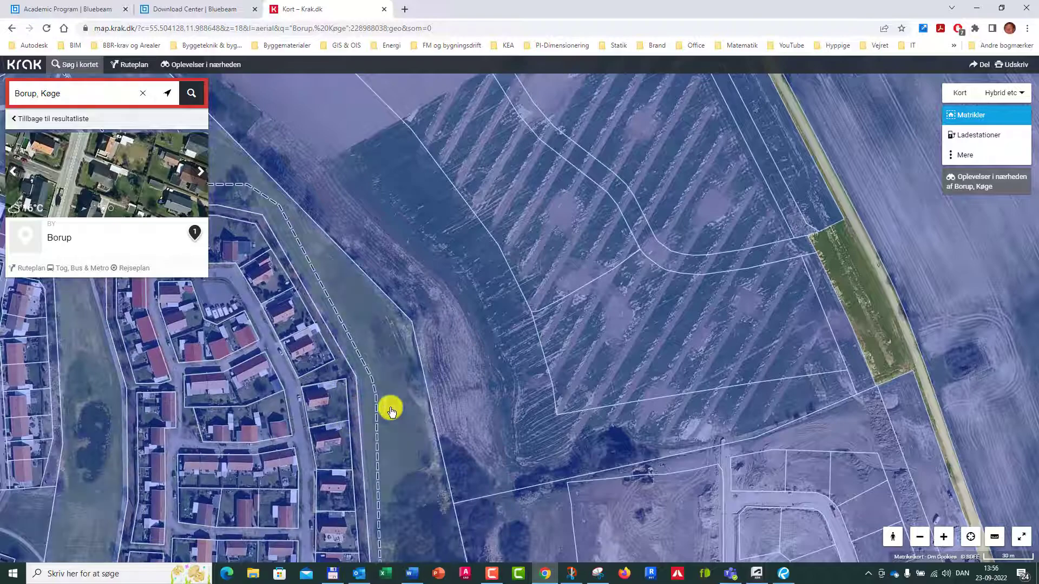
Switch back to Revu and examine the Situationsplan from Bålplads down to the Eng/Vådeng area and southern houses.
{"action": "key", "text": "alt+Tab"}
{"action": "scroll", "coordinate": [499, 336], "scroll_direction": "down", "scroll_amount": 5}
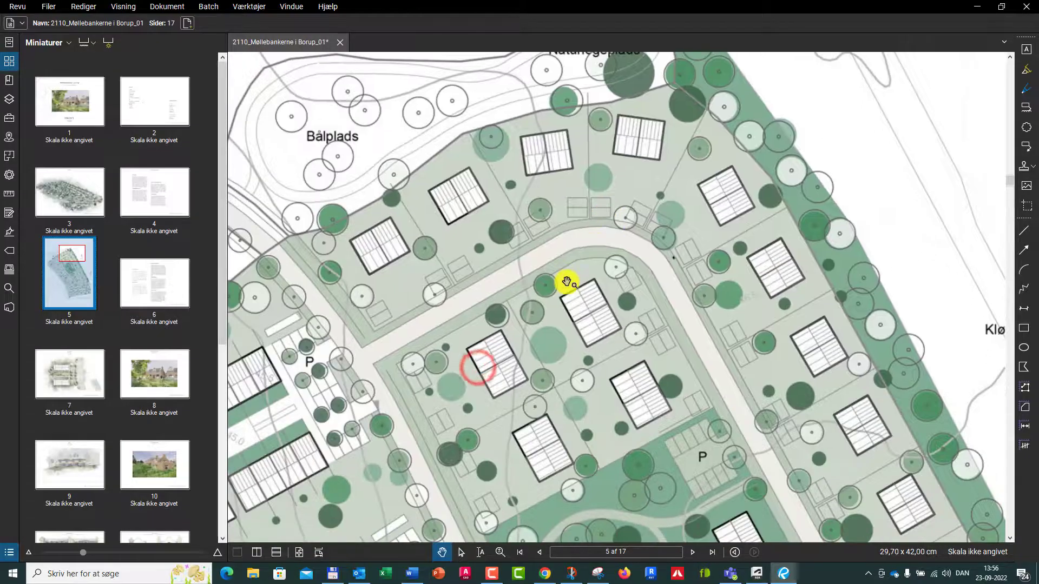
{"action": "scroll", "coordinate": [556, 288], "scroll_direction": "up", "scroll_amount": 2}
{"action": "scroll", "coordinate": [482, 332], "scroll_direction": "up", "scroll_amount": 4}
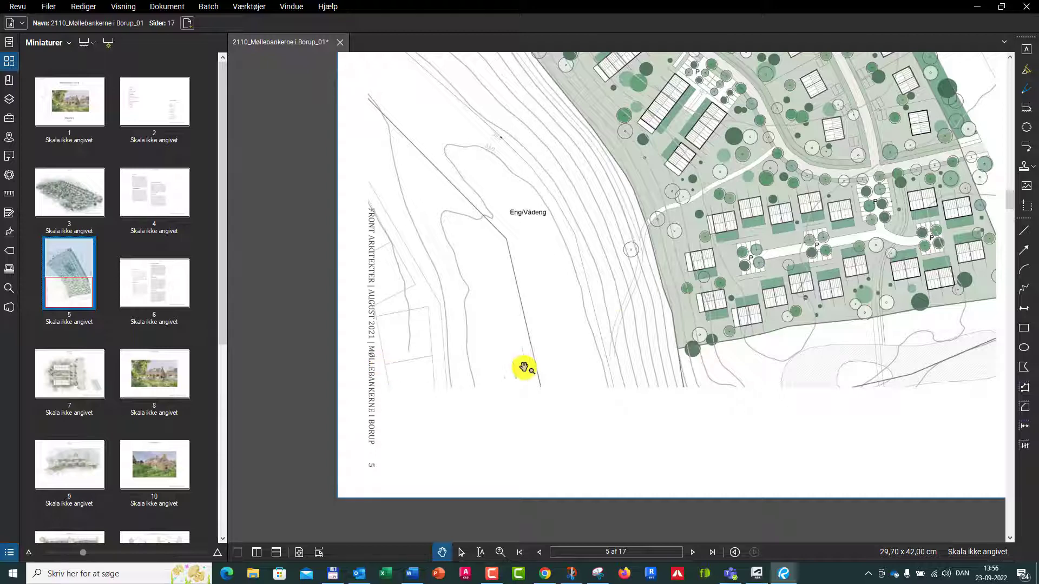
{"action": "scroll", "coordinate": [601, 327], "scroll_direction": "down", "scroll_amount": 2}
{"action": "left_click", "coordinate": [626, 251]}
{"action": "left_click_drag", "start_coordinate": [626, 251], "coordinate": [557, 364]}
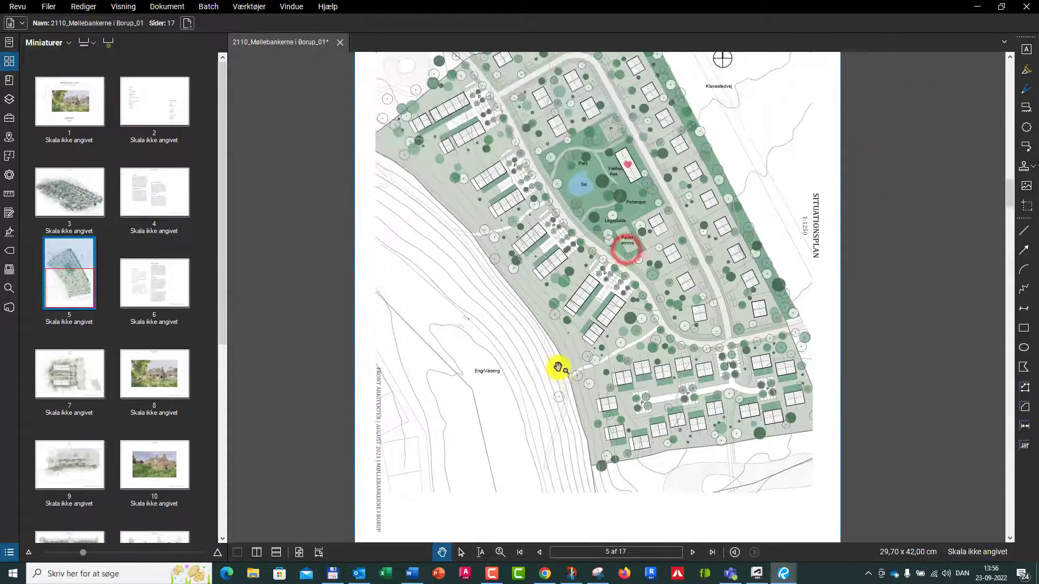
Switch to the Krak map in Chrome, bring the whole site into view, and turn off the Matrikler overlay.
{"action": "key", "text": "alt+Tab"}
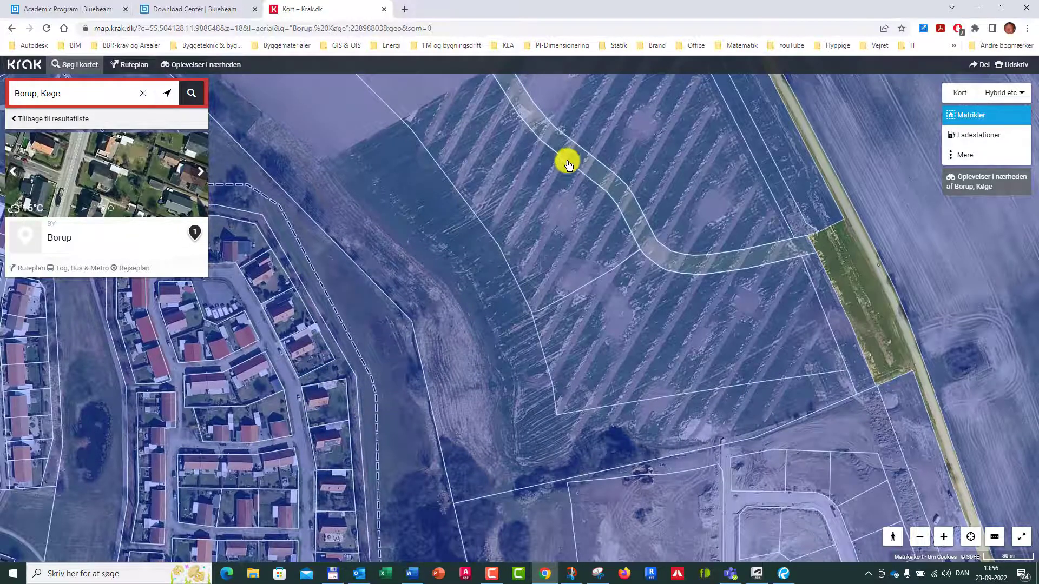
{"action": "scroll", "coordinate": [545, 315], "scroll_direction": "down", "scroll_amount": 1}
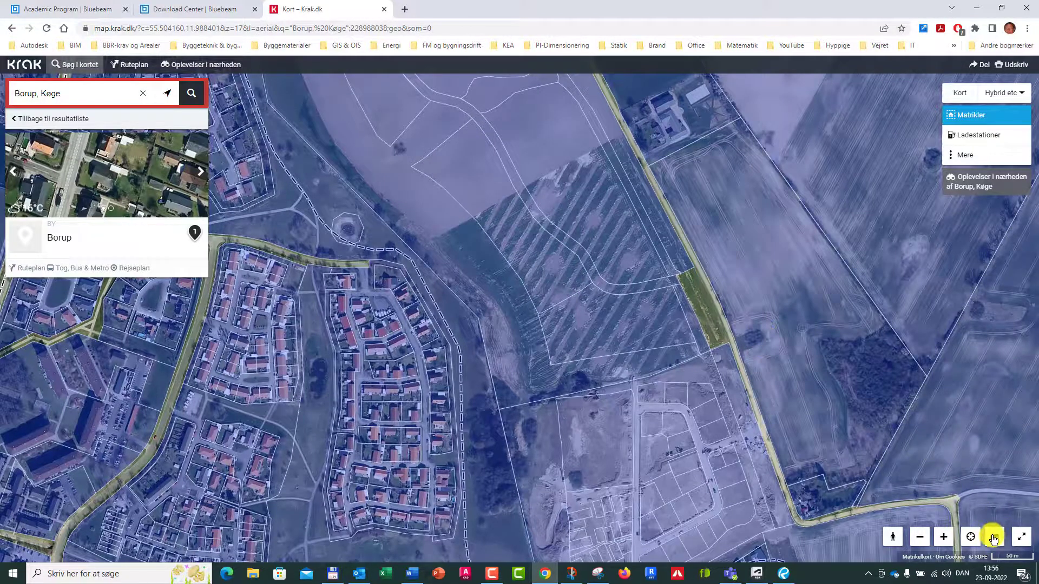
{"action": "left_click_drag", "start_coordinate": [501, 303], "coordinate": [391, 362]}
{"action": "left_click_drag", "start_coordinate": [496, 322], "coordinate": [447, 464]}
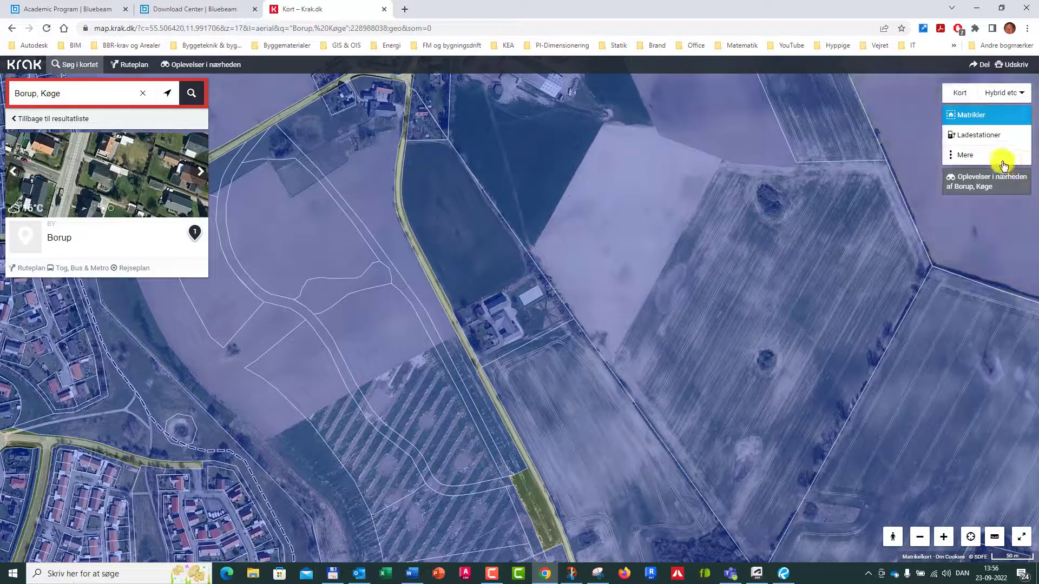
{"action": "left_click", "coordinate": [975, 118]}
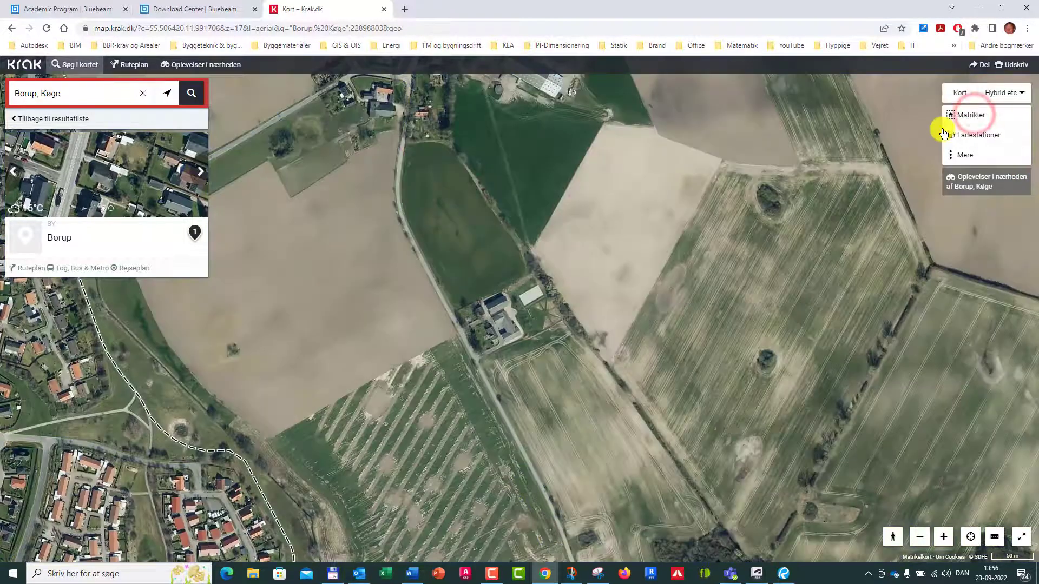
Draw a measuring line about 395 m long on the Krak map from the southwestern houses to the field edge by the road.
{"action": "left_click", "coordinate": [994, 539]}
{"action": "left_click", "coordinate": [971, 509]}
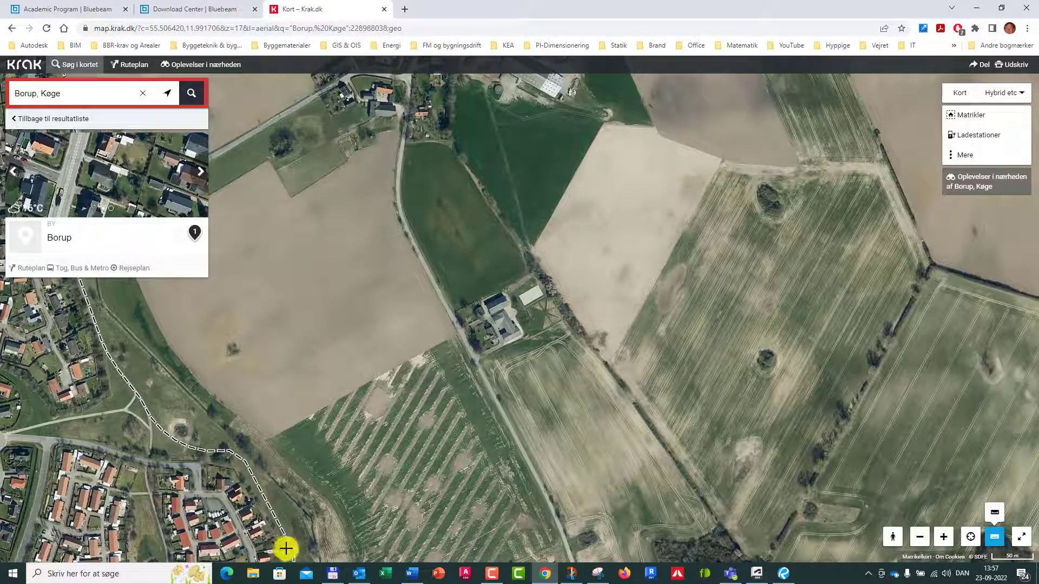
{"action": "left_click_drag", "start_coordinate": [287, 538], "coordinate": [285, 496]}
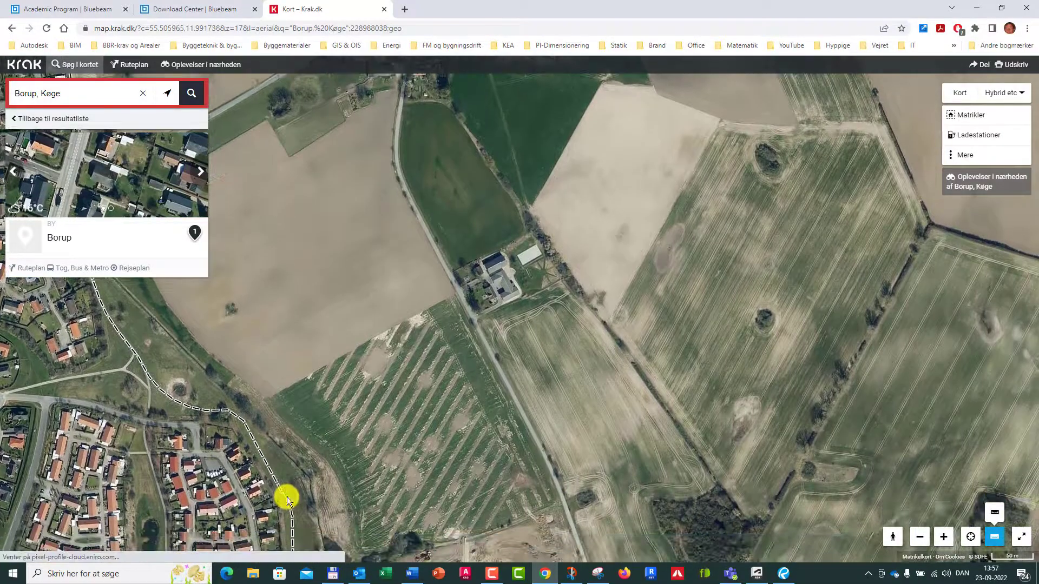
{"action": "left_click", "coordinate": [258, 531]}
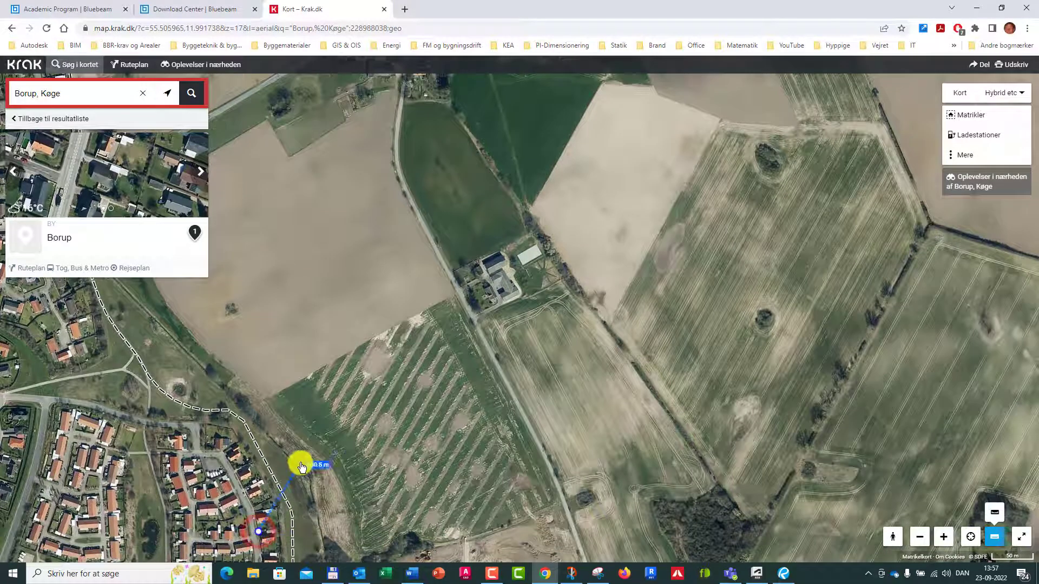
{"action": "left_click", "coordinate": [445, 276]}
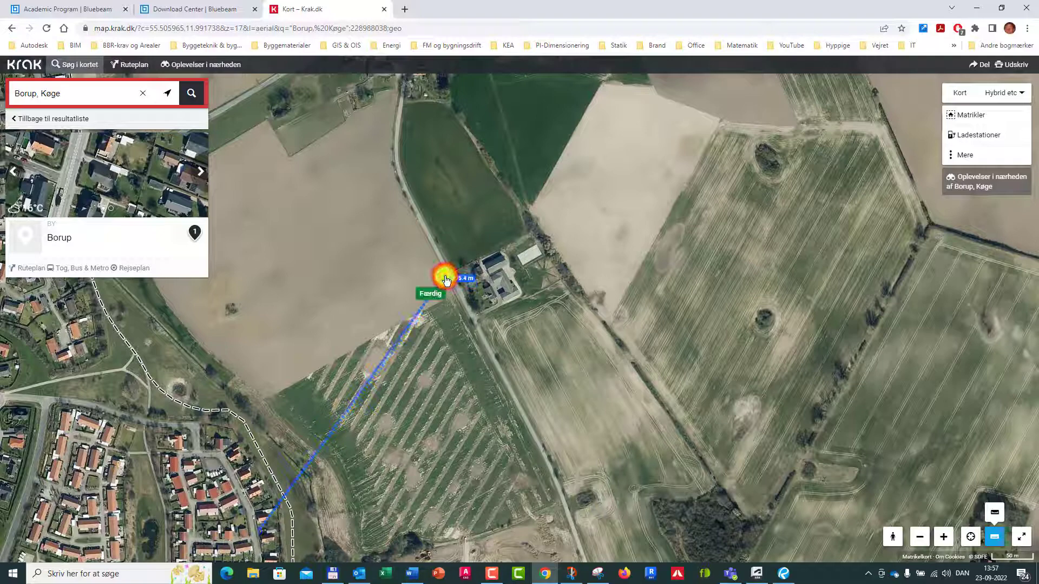
{"action": "left_click", "coordinate": [437, 296]}
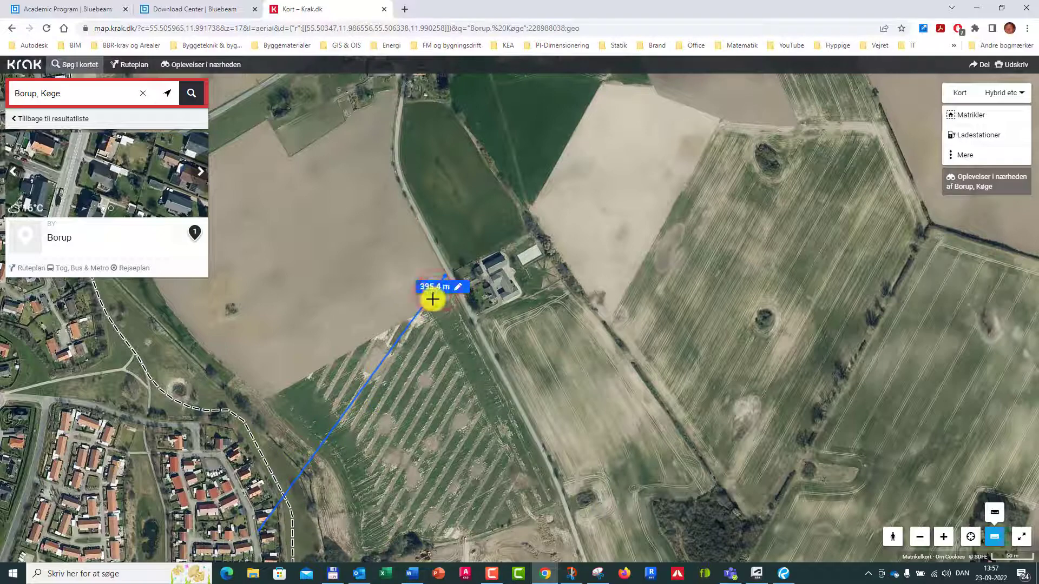
Show the Matrikler overlay and move the measuring line's northern end precisely onto the parcel corner northwest of the farm.
{"action": "left_click", "coordinate": [970, 118]}
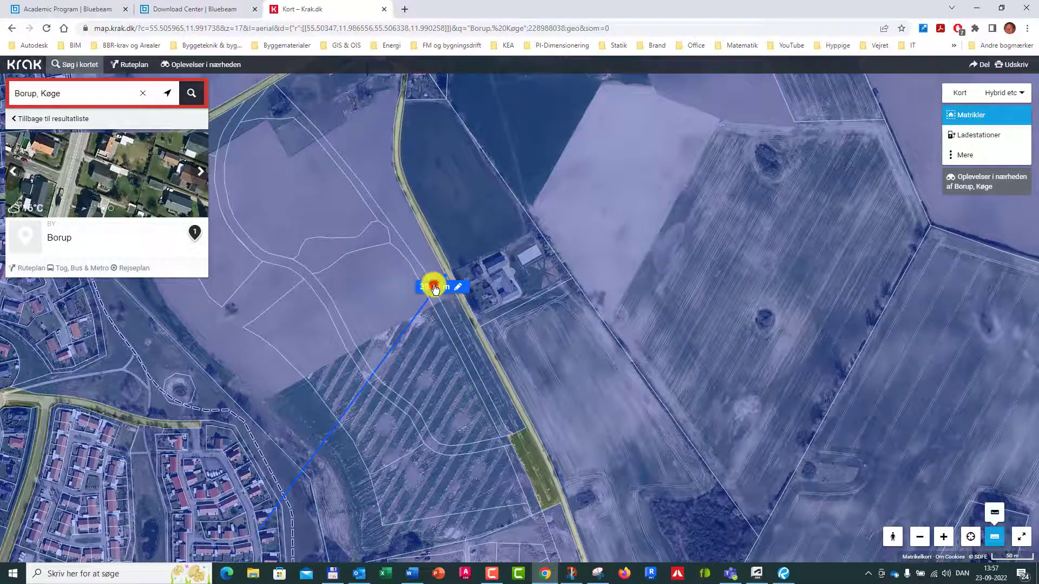
{"action": "scroll", "coordinate": [434, 355], "scroll_direction": "up", "scroll_amount": 1}
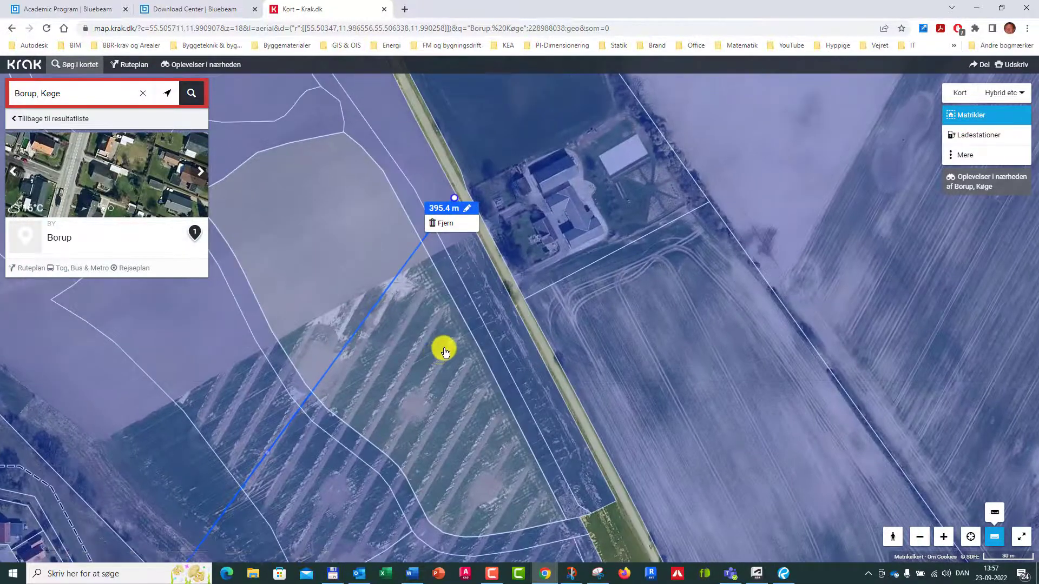
{"action": "left_click_drag", "start_coordinate": [453, 197], "coordinate": [342, 132]}
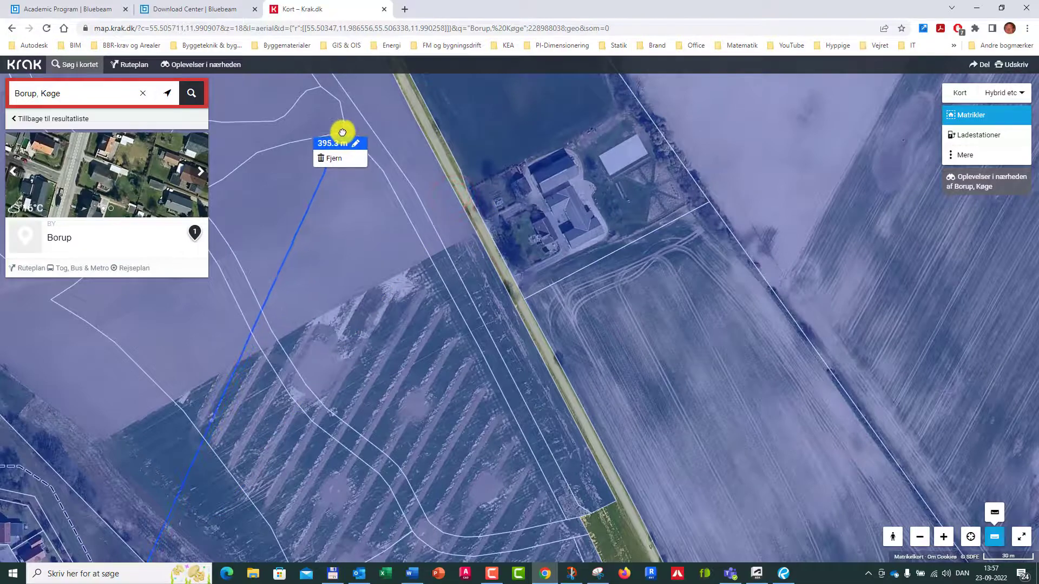
{"action": "scroll", "coordinate": [342, 133], "scroll_direction": "up", "scroll_amount": 2}
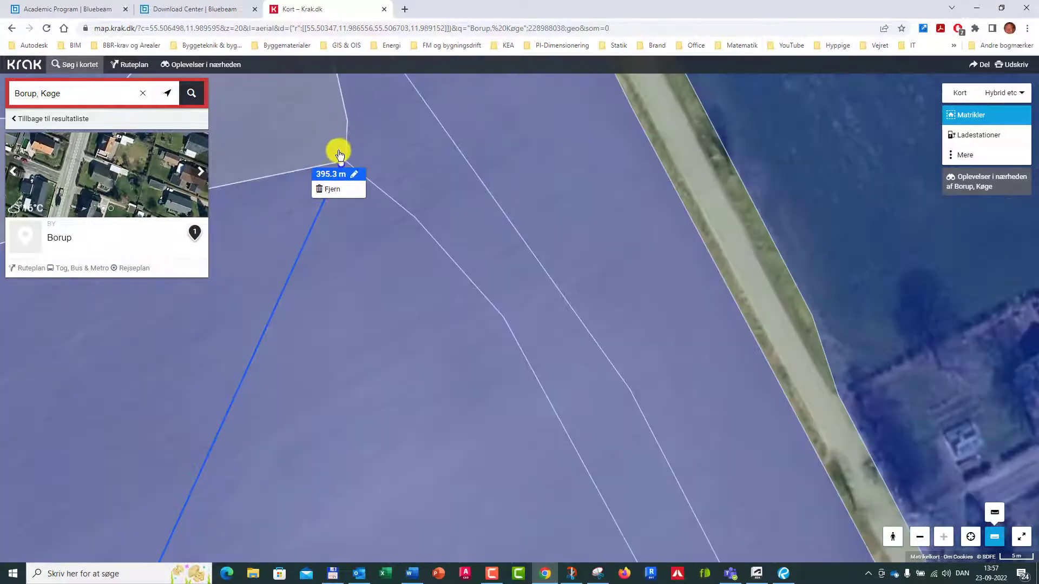
{"action": "left_click_drag", "start_coordinate": [339, 162], "coordinate": [344, 163]}
{"action": "scroll", "coordinate": [390, 259], "scroll_direction": "down", "scroll_amount": 2}
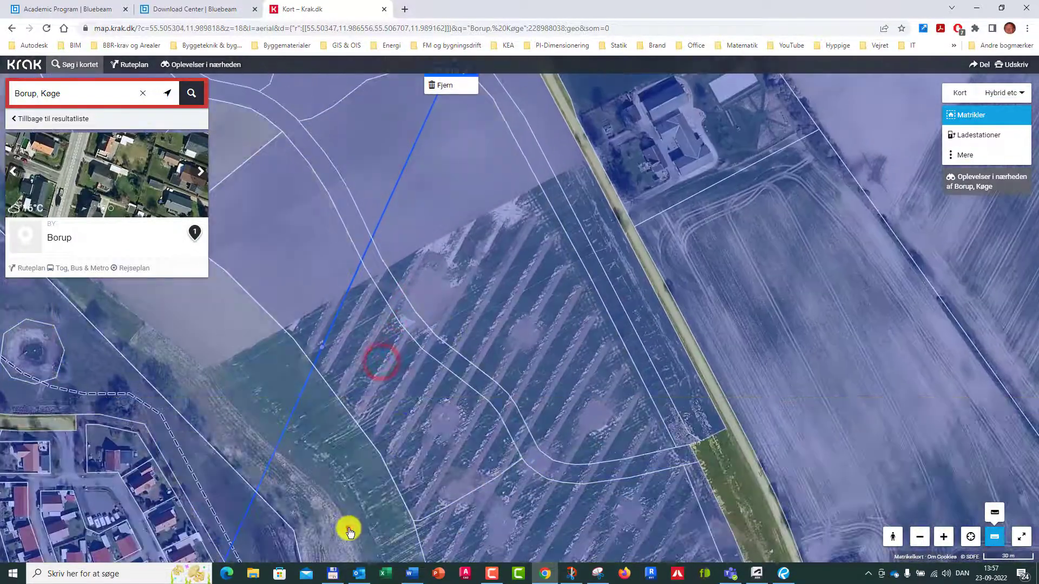
Move the measuring line's southern end onto the parcel corner between the two houses along the residential road.
{"action": "left_click_drag", "start_coordinate": [343, 529], "coordinate": [482, 257]}
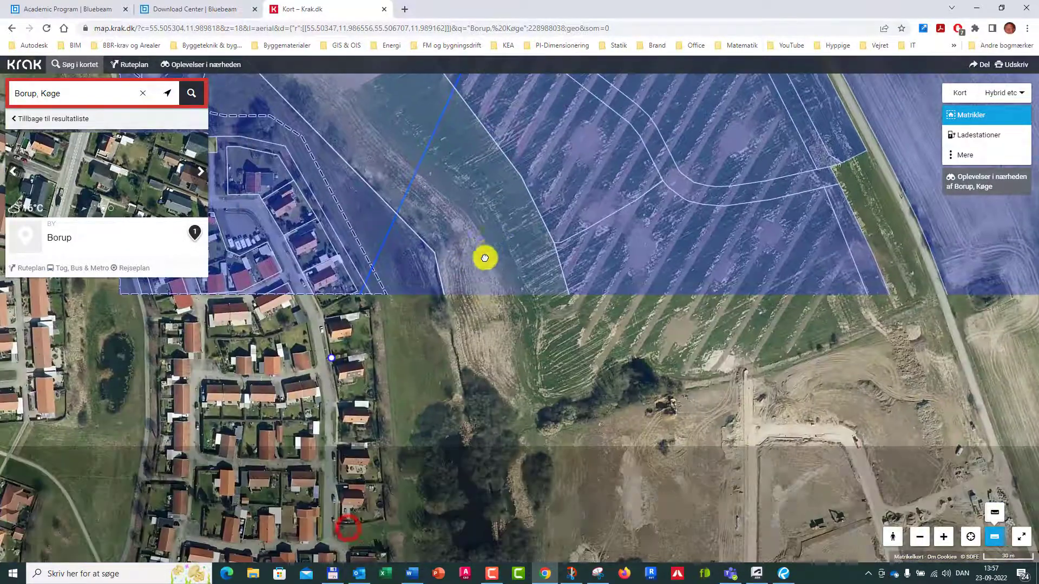
{"action": "left_click_drag", "start_coordinate": [357, 425], "coordinate": [416, 344]}
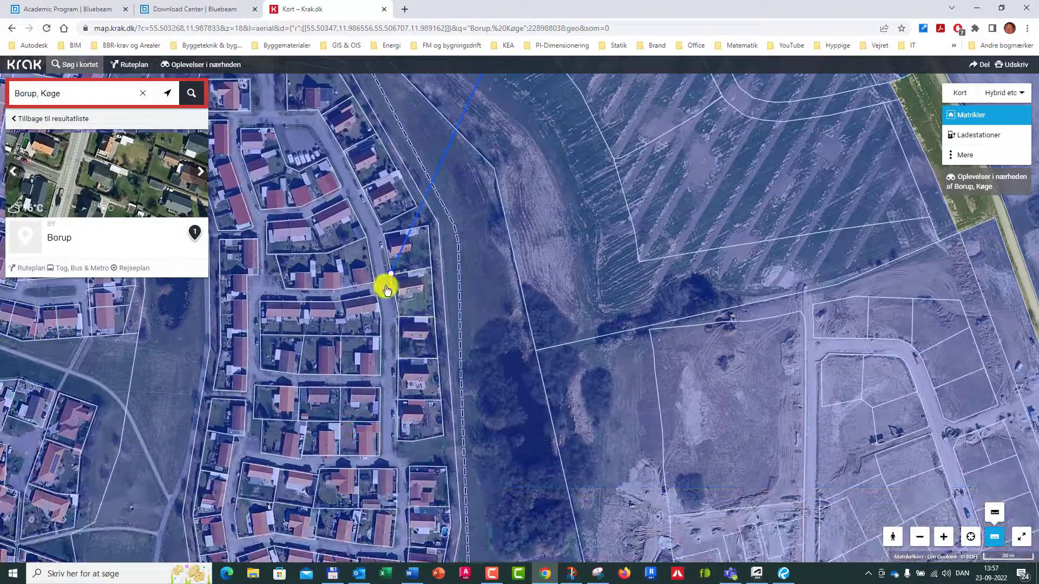
{"action": "scroll", "coordinate": [385, 285], "scroll_direction": "up", "scroll_amount": 2}
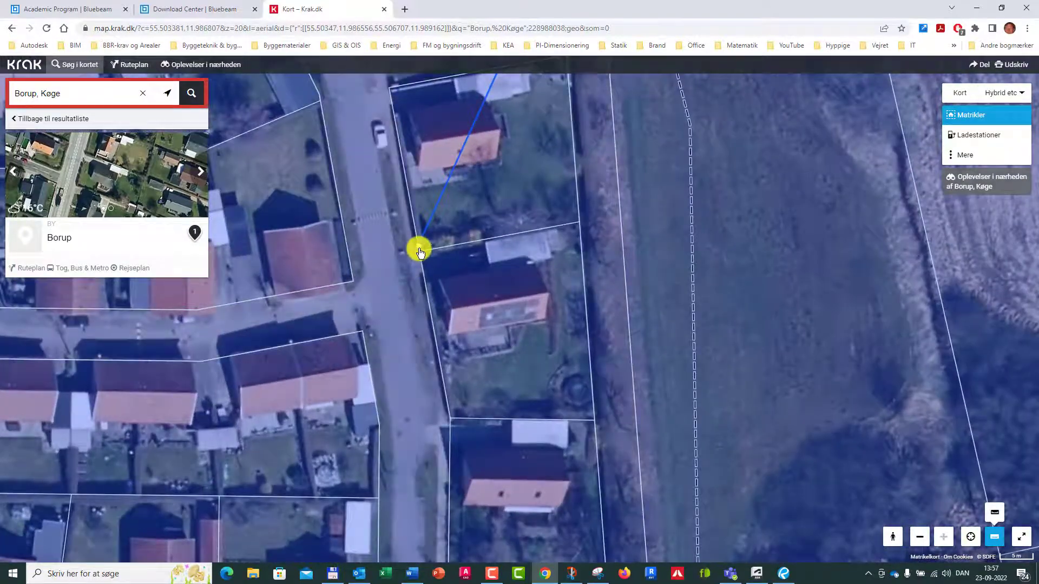
{"action": "left_click_drag", "start_coordinate": [421, 256], "coordinate": [430, 262]}
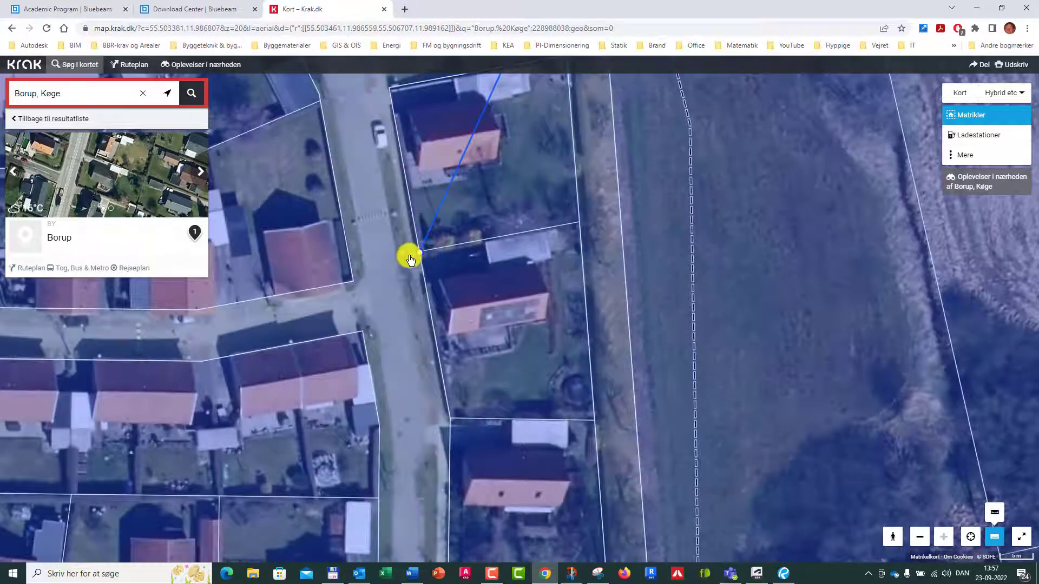
{"action": "scroll", "coordinate": [491, 294], "scroll_direction": "down", "scroll_amount": 2}
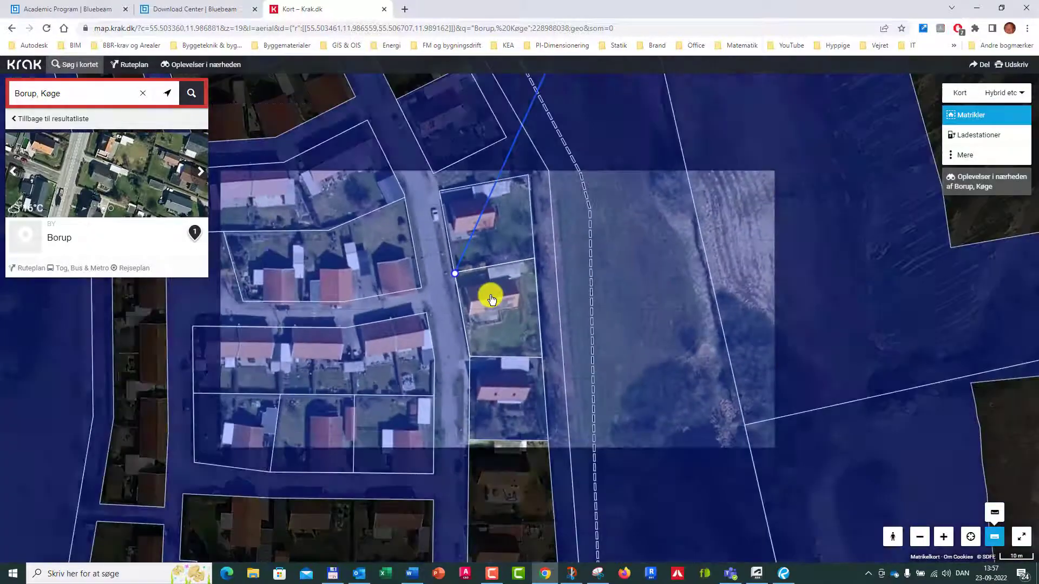
{"action": "scroll", "coordinate": [467, 407], "scroll_direction": "down", "scroll_amount": 1}
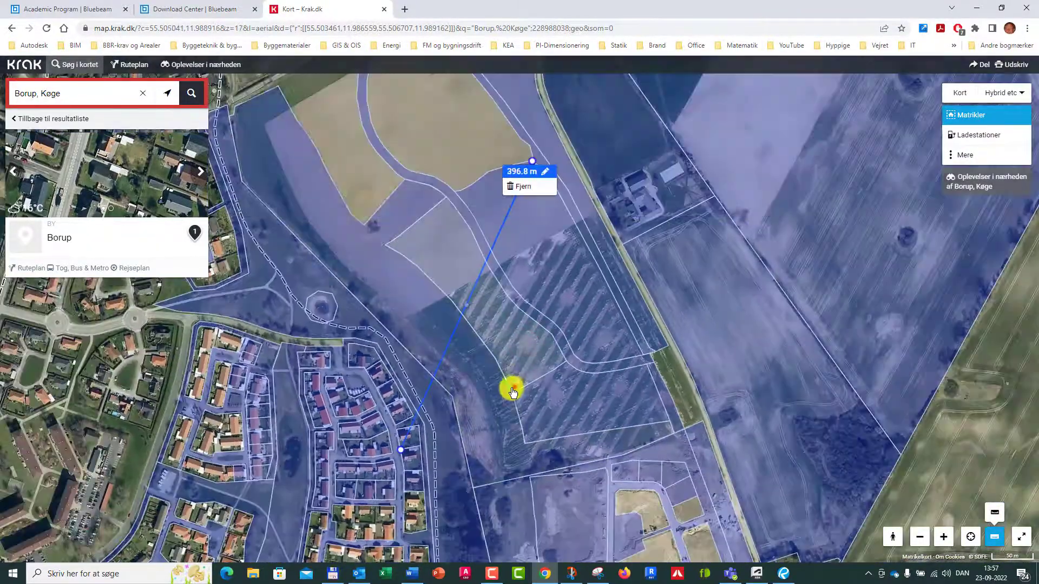
Search Windows for "klip", open Klippeværktøj and snip the map area containing the site and the whole measuring line.
{"action": "left_click_drag", "start_coordinate": [513, 392], "coordinate": [460, 366]}
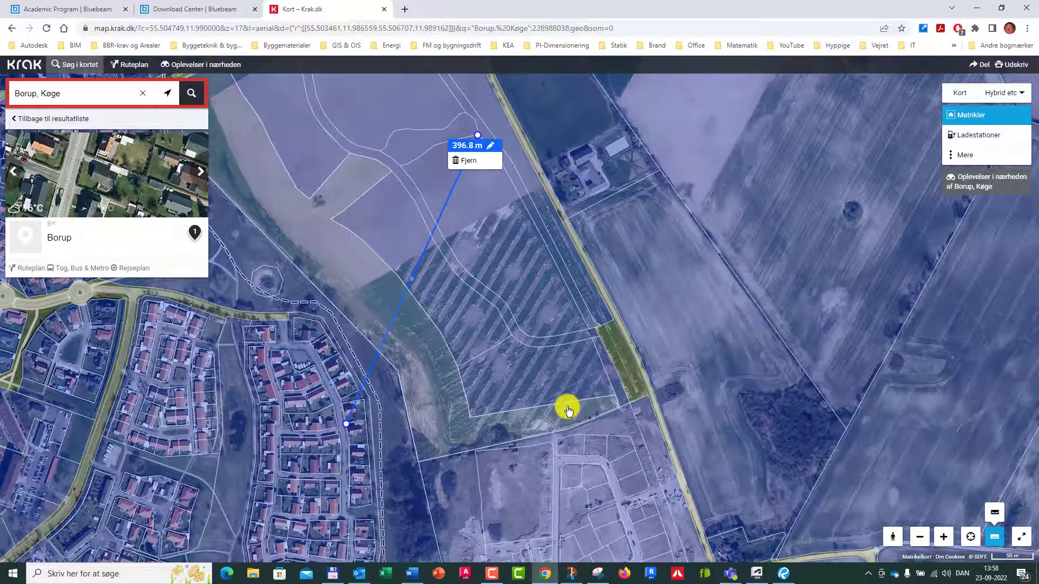
{"action": "mouse_move", "coordinate": [595, 576]}
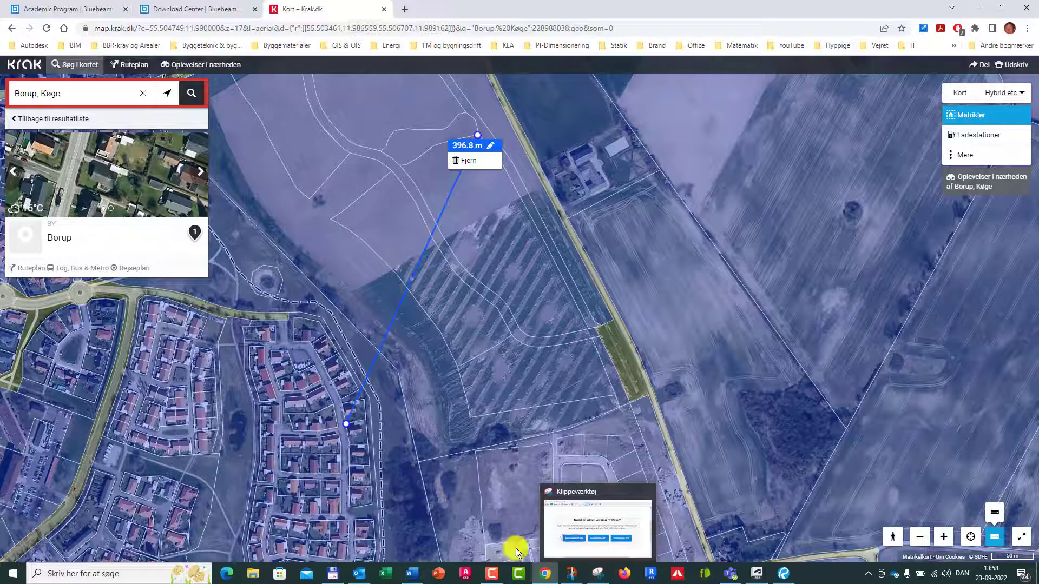
{"action": "left_click", "coordinate": [14, 576]}
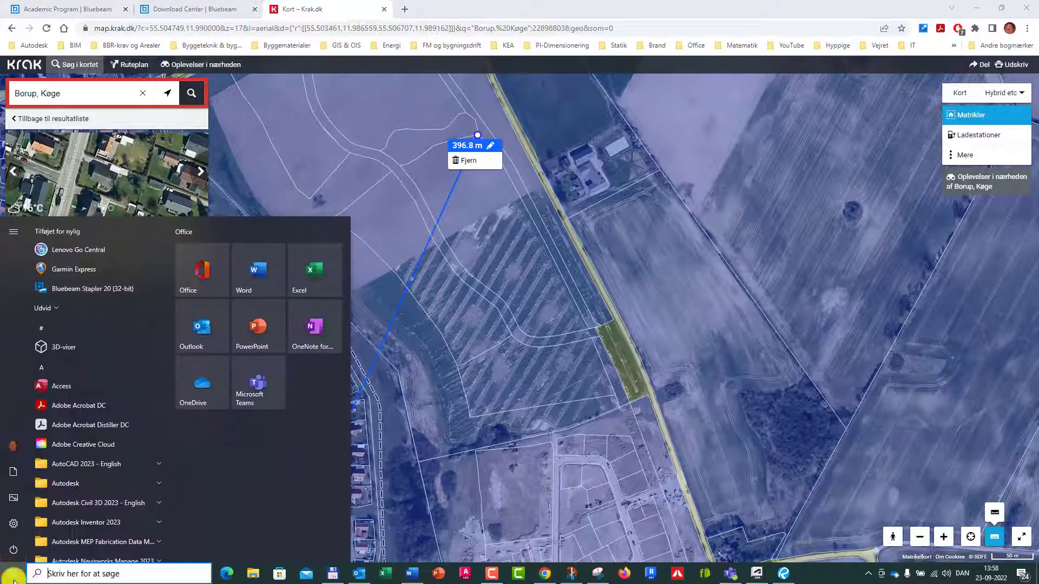
{"action": "type", "text": "klip"}
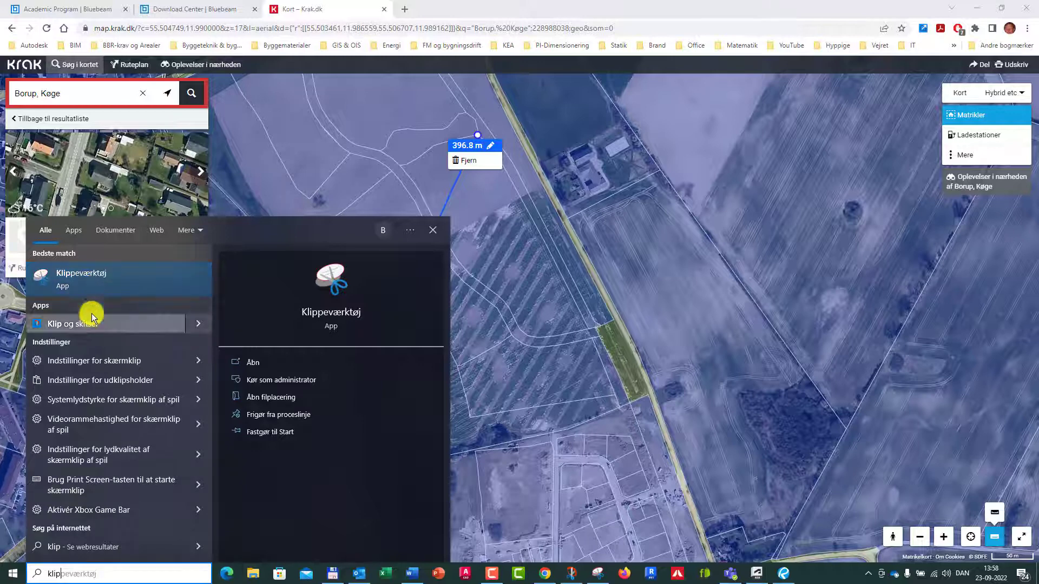
{"action": "right_click", "coordinate": [99, 278]}
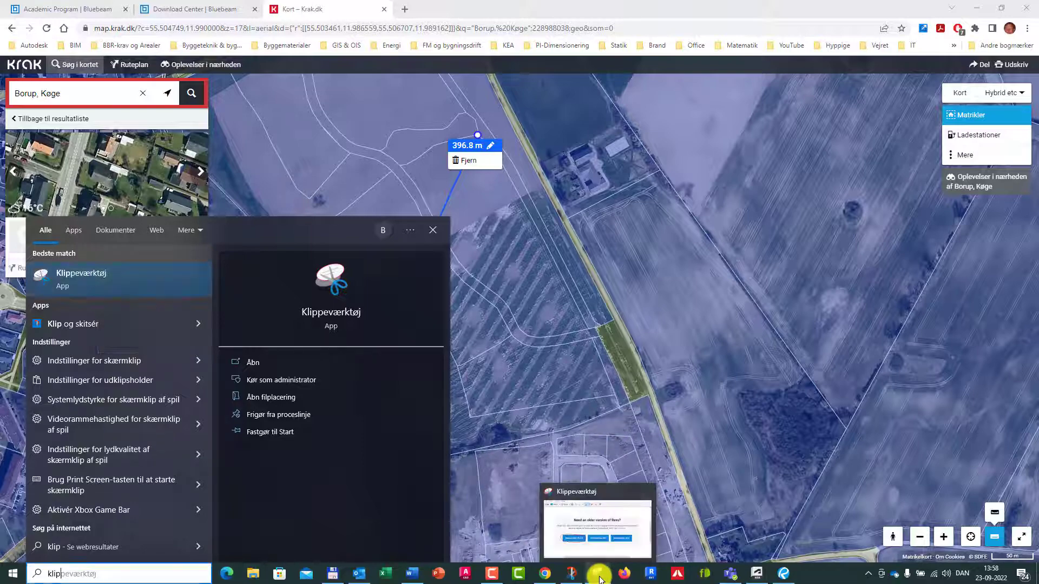
{"action": "left_click", "coordinate": [600, 578]}
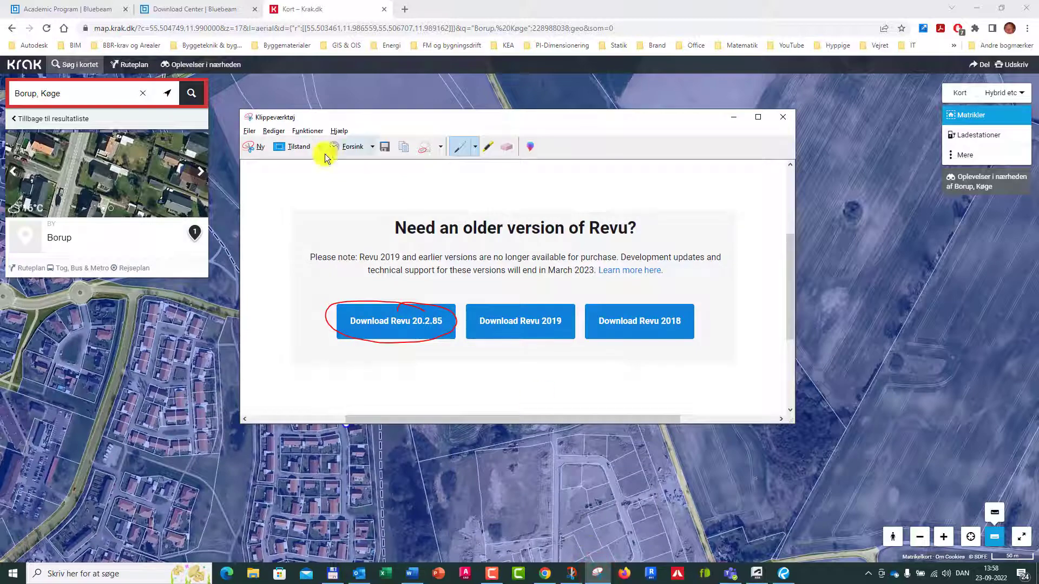
{"action": "left_click", "coordinate": [262, 151]}
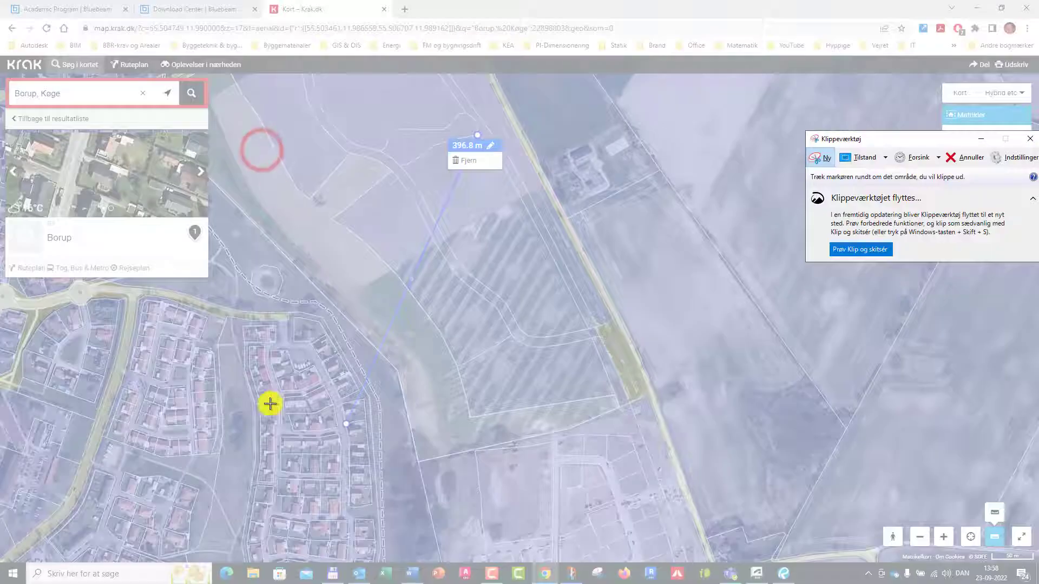
{"action": "left_click_drag", "start_coordinate": [312, 442], "coordinate": [623, 101]}
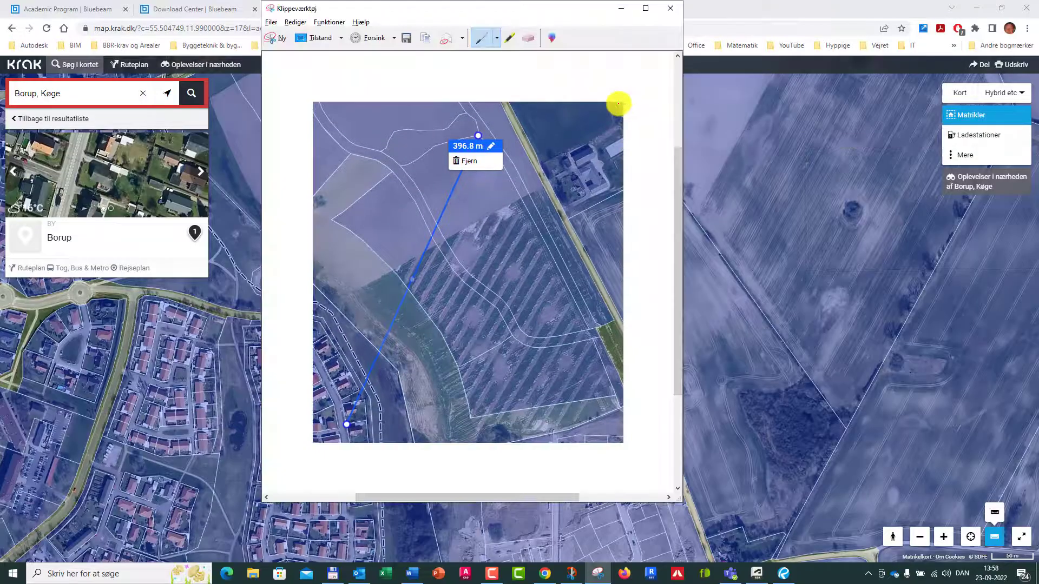
Save the snip as JPEG Borup_Køge_Krak in 03_Projektforslag > 10_E22_BAKO2_Møllebankerne_Borup Køge and close Klippeværktøj.
{"action": "left_click", "coordinate": [409, 38]}
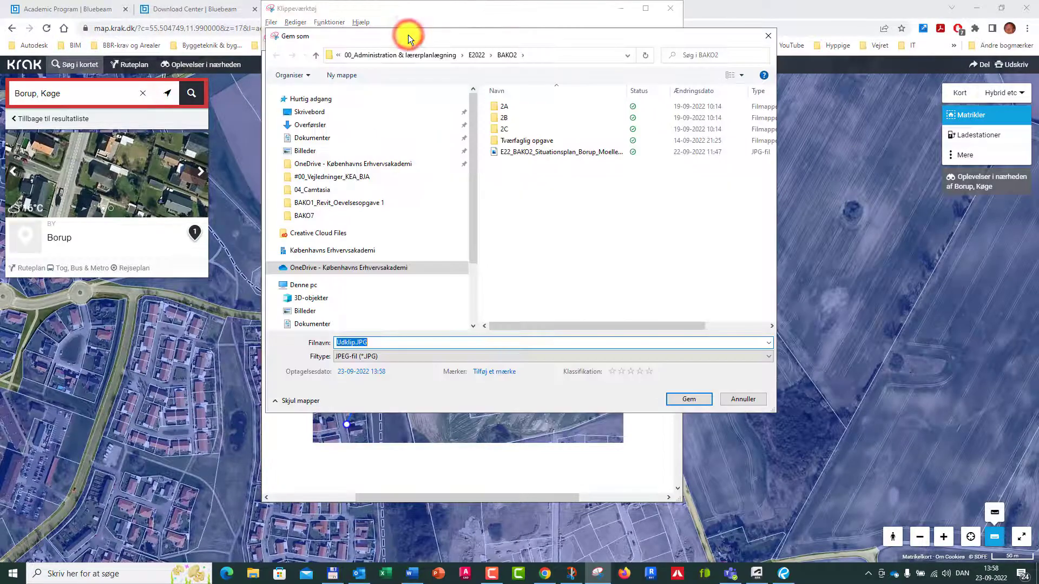
{"action": "left_click", "coordinate": [376, 164]}
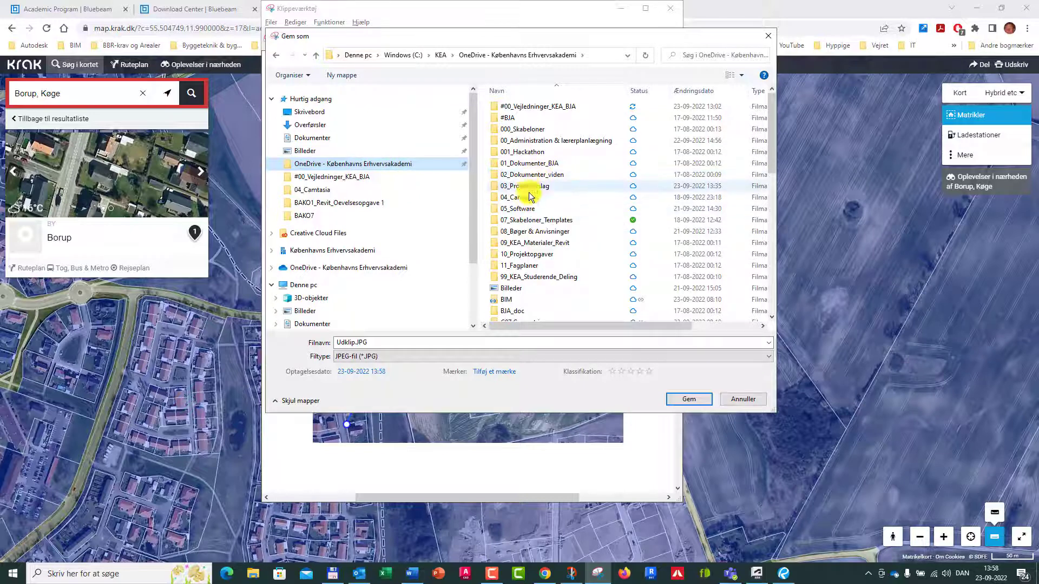
{"action": "double_click", "coordinate": [530, 185]}
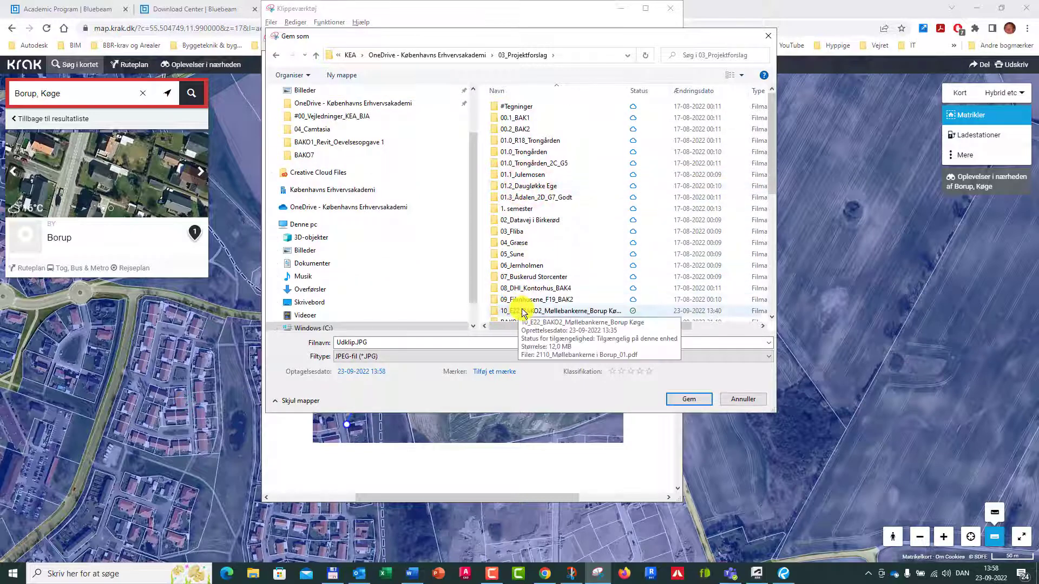
{"action": "double_click", "coordinate": [520, 311]}
{"action": "left_click", "coordinate": [398, 343]}
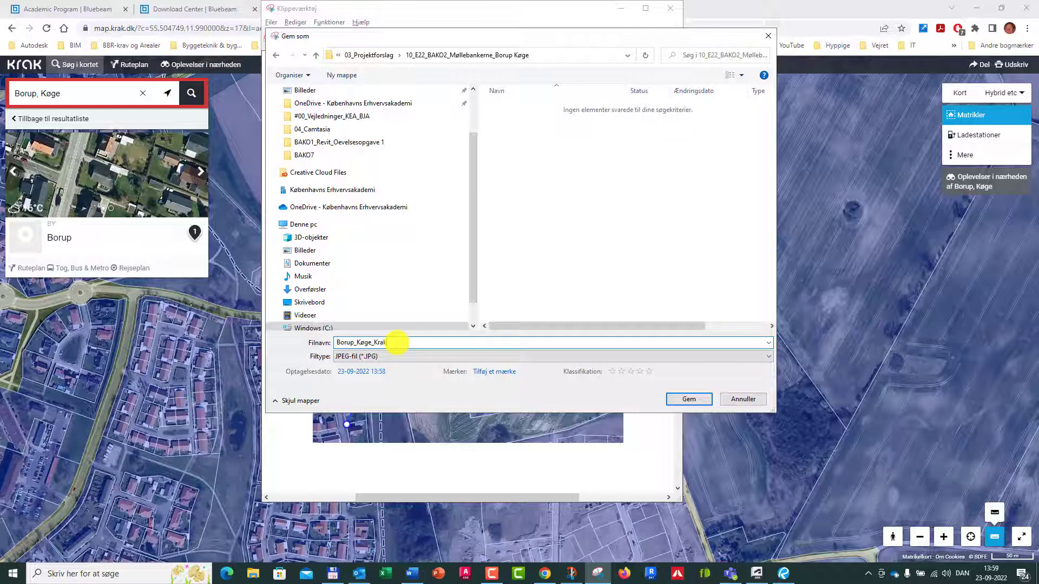
{"action": "left_click", "coordinate": [687, 400]}
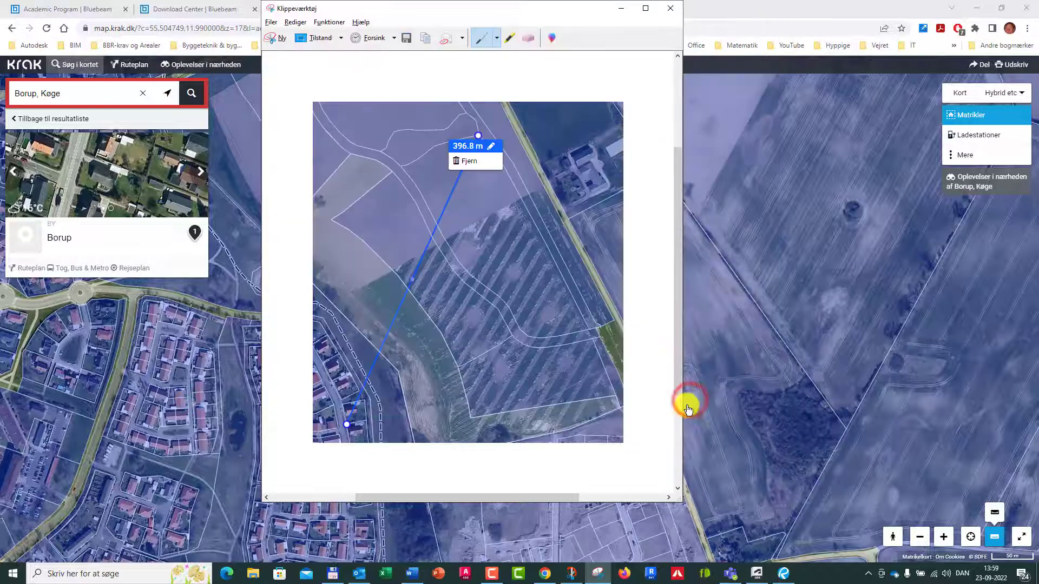
{"action": "left_click", "coordinate": [671, 8]}
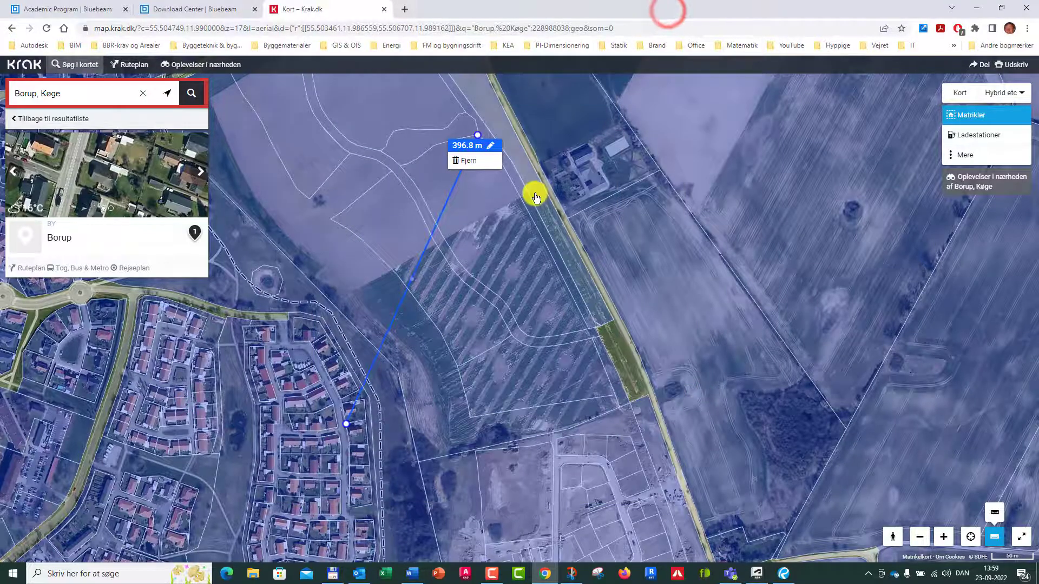
Switch to Bluebeam Revu, open the image file Borup_Køge_Krak.JPG and bring the whole measuring line into view.
{"action": "key", "text": "alt+Tab"}
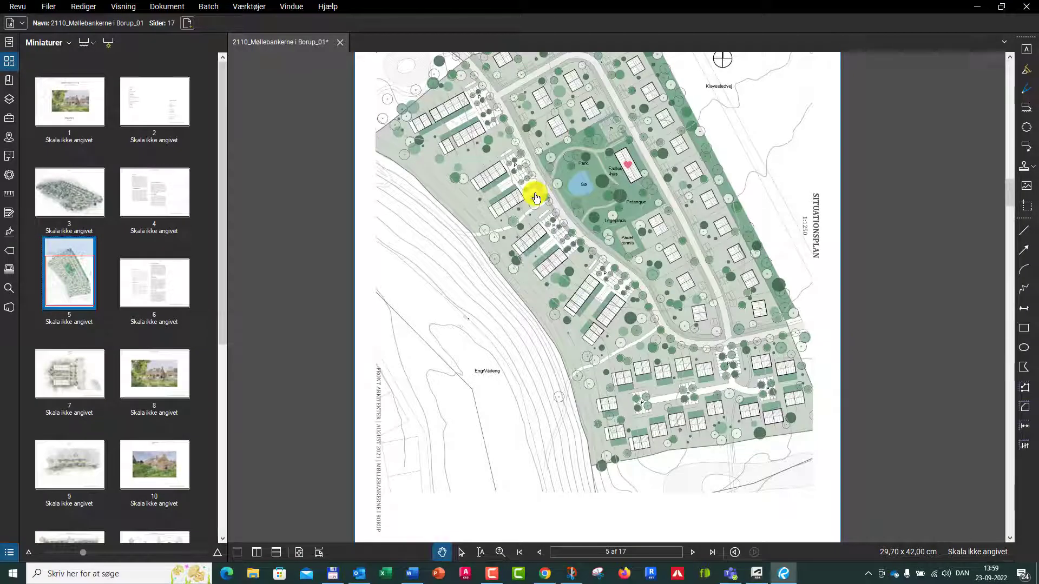
{"action": "left_click", "coordinate": [51, 12]}
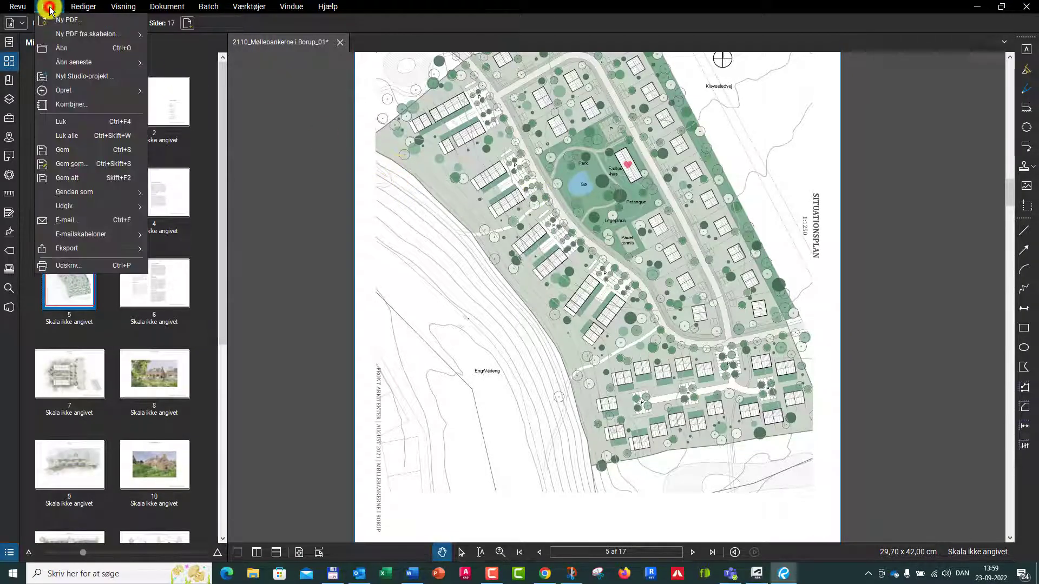
{"action": "left_click", "coordinate": [83, 50]}
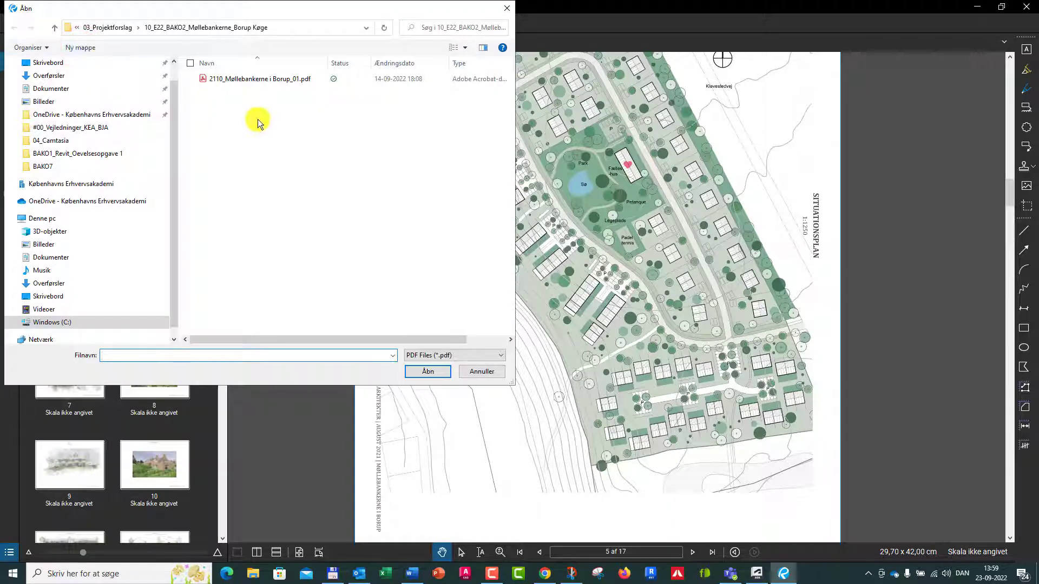
{"action": "left_click", "coordinate": [499, 355]}
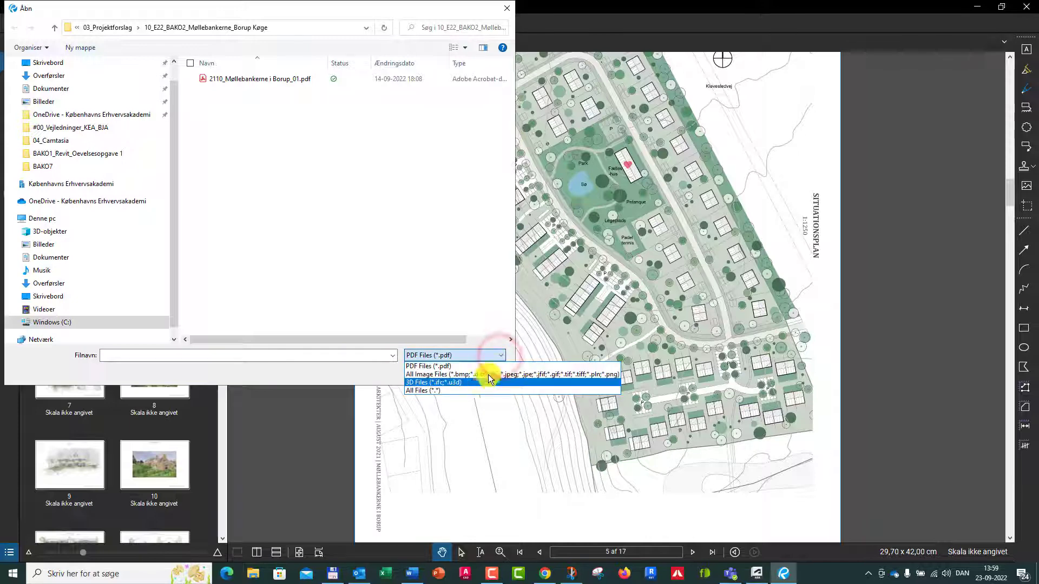
{"action": "left_click", "coordinate": [485, 377]}
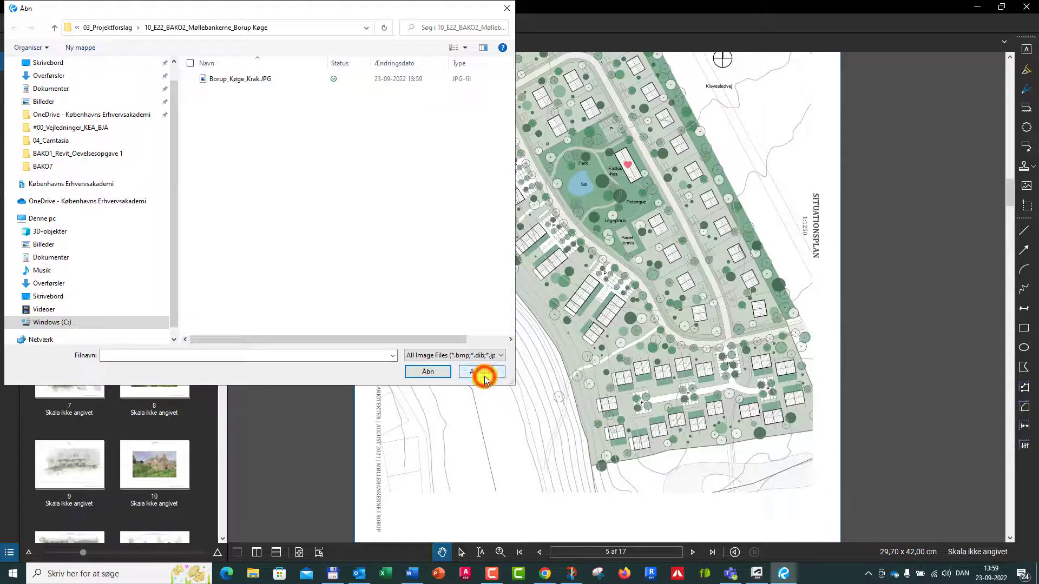
{"action": "left_click", "coordinate": [230, 77]}
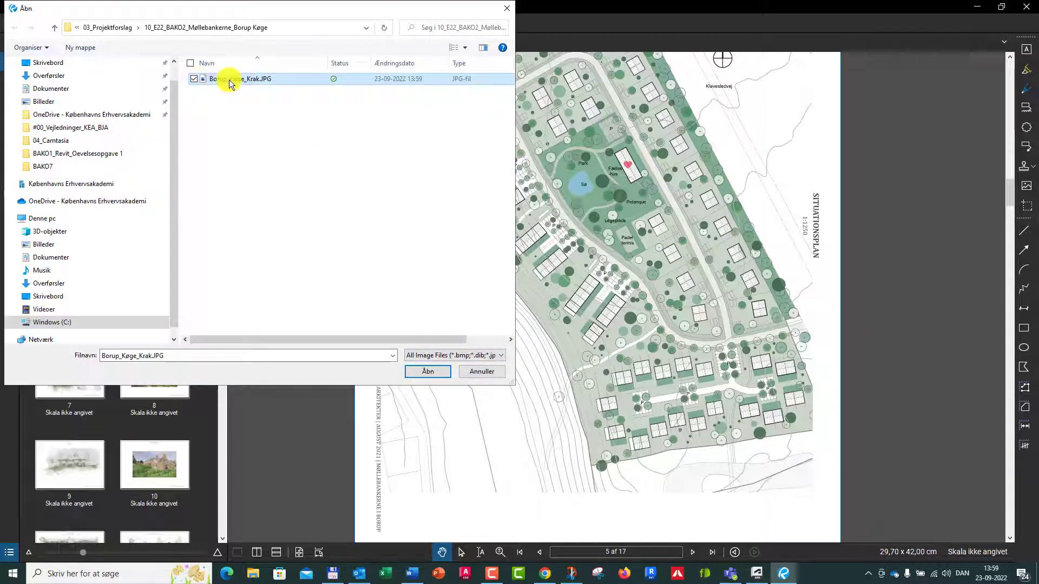
{"action": "double_click", "coordinate": [228, 80]}
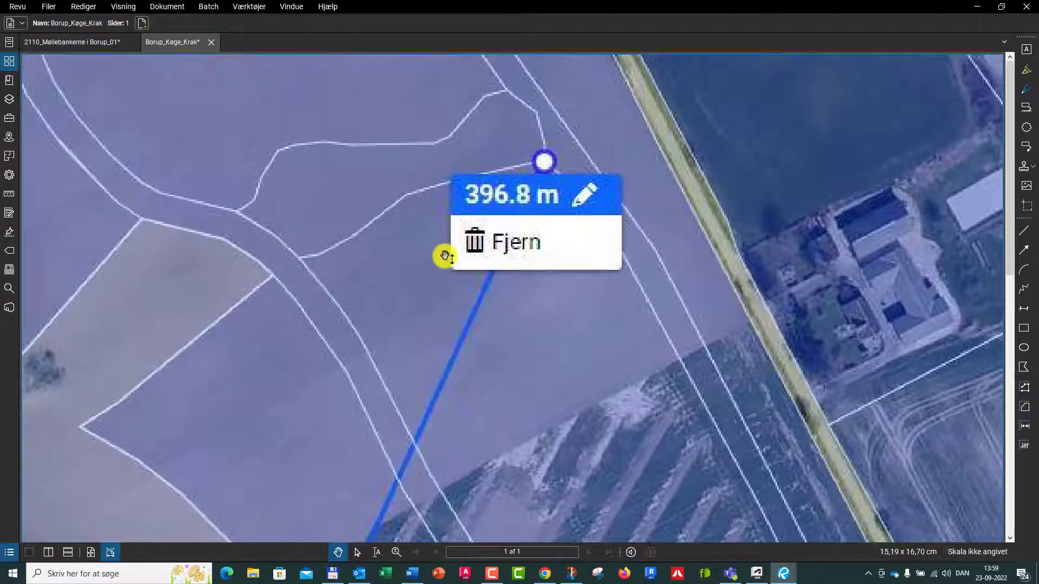
{"action": "scroll", "coordinate": [445, 257], "scroll_direction": "down", "scroll_amount": 4}
{"action": "scroll", "coordinate": [497, 322], "scroll_direction": "down", "scroll_amount": 5}
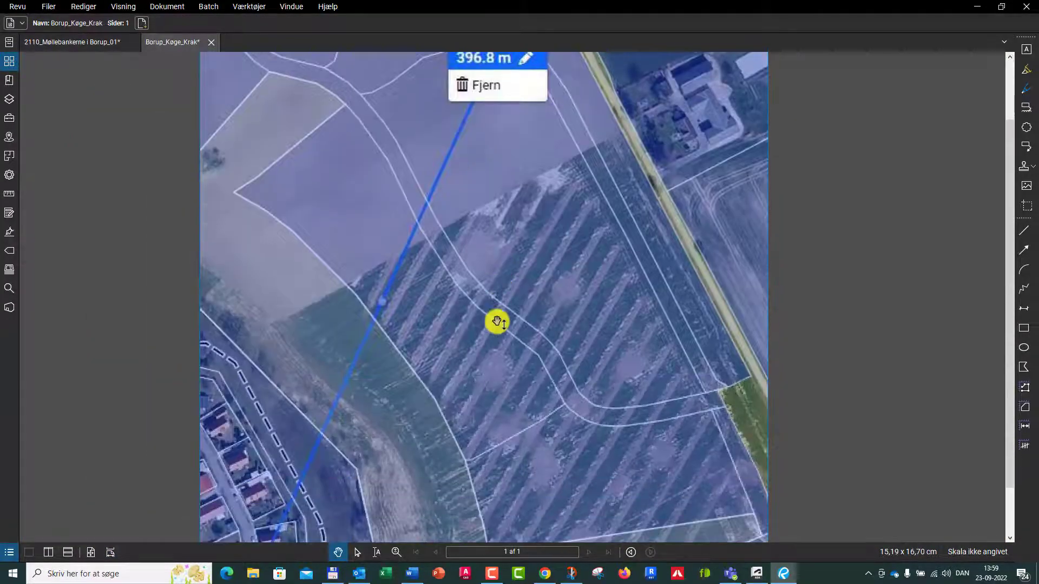
{"action": "scroll", "coordinate": [495, 321], "scroll_direction": "down", "scroll_amount": 2}
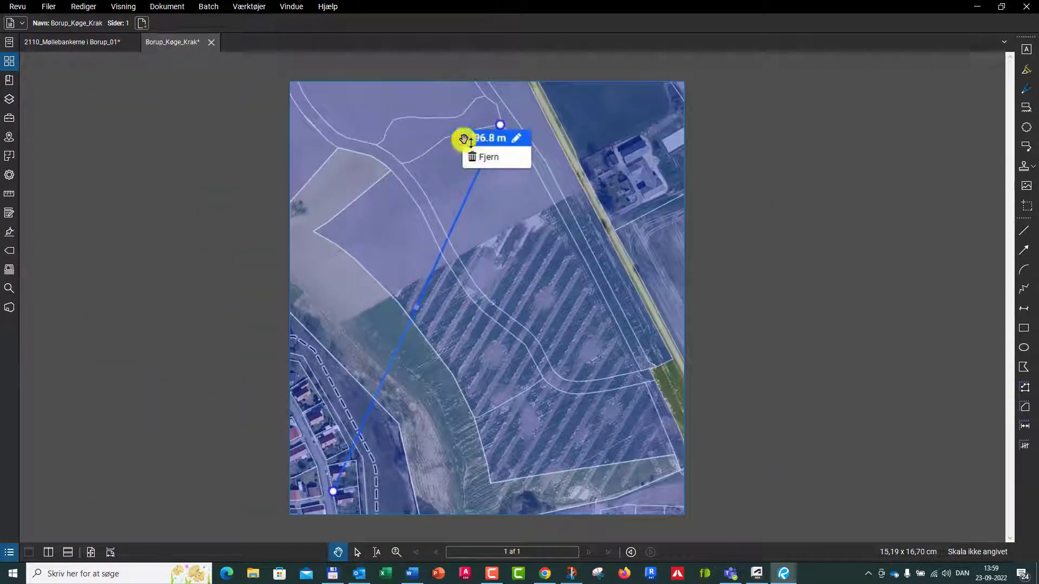
Start calibrating page 5 of 2110_Møllebankerne i Borup_01 and place the first point on the parcel corner at the plan's southwestern edge.
{"action": "left_click", "coordinate": [83, 44]}
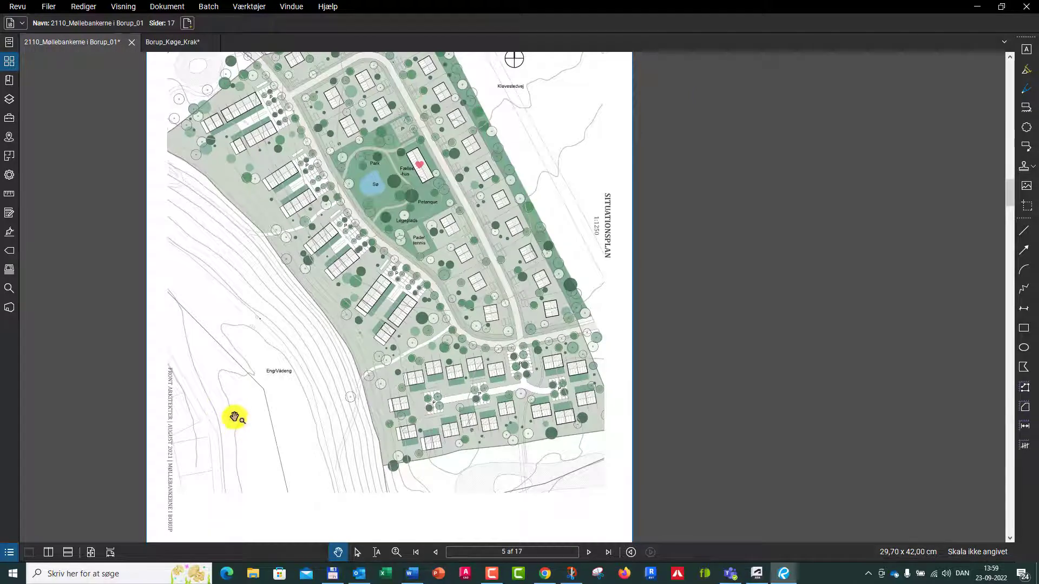
{"action": "left_click_drag", "start_coordinate": [235, 417], "coordinate": [371, 494]}
{"action": "left_click_drag", "start_coordinate": [463, 267], "coordinate": [464, 289]}
{"action": "left_click_drag", "start_coordinate": [498, 220], "coordinate": [489, 233]}
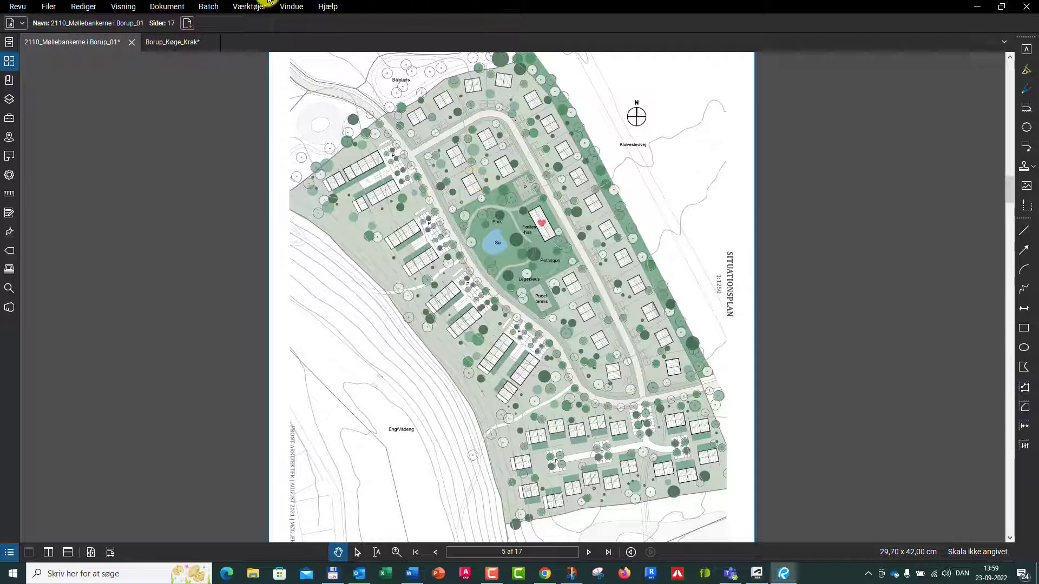
{"action": "left_click", "coordinate": [9, 195]}
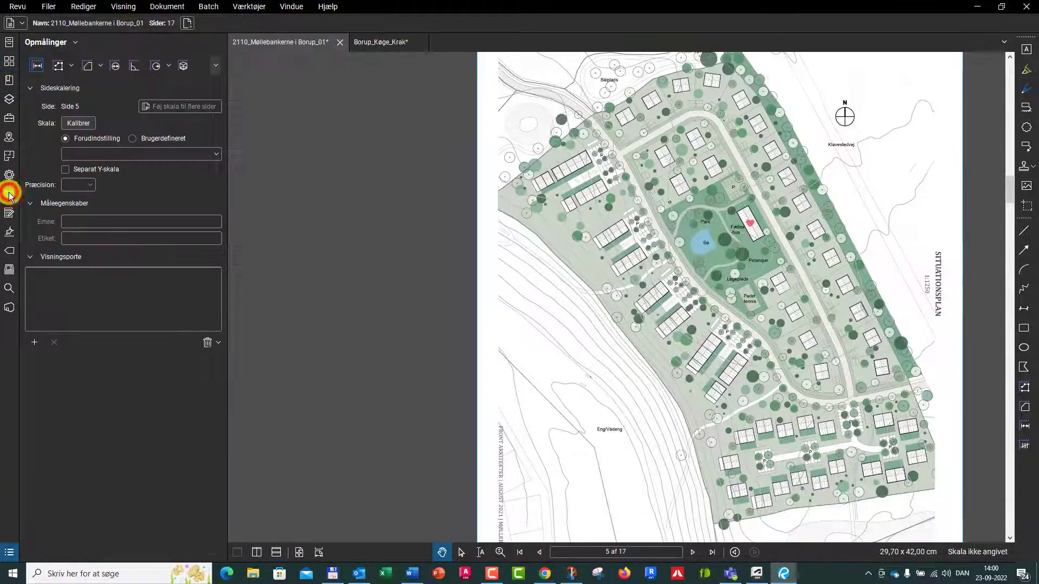
{"action": "left_click", "coordinate": [79, 124]}
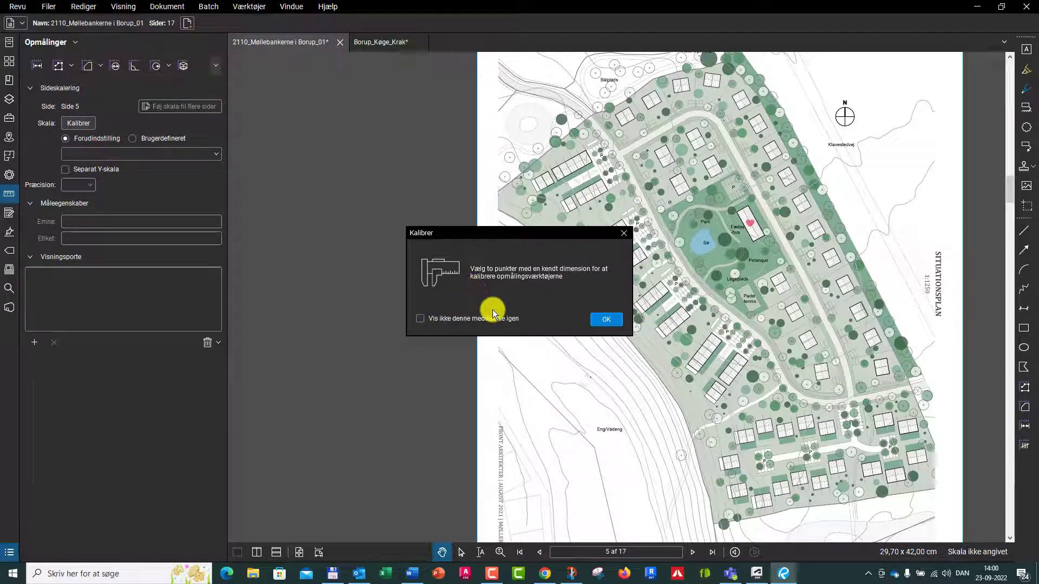
{"action": "left_click", "coordinate": [606, 322]}
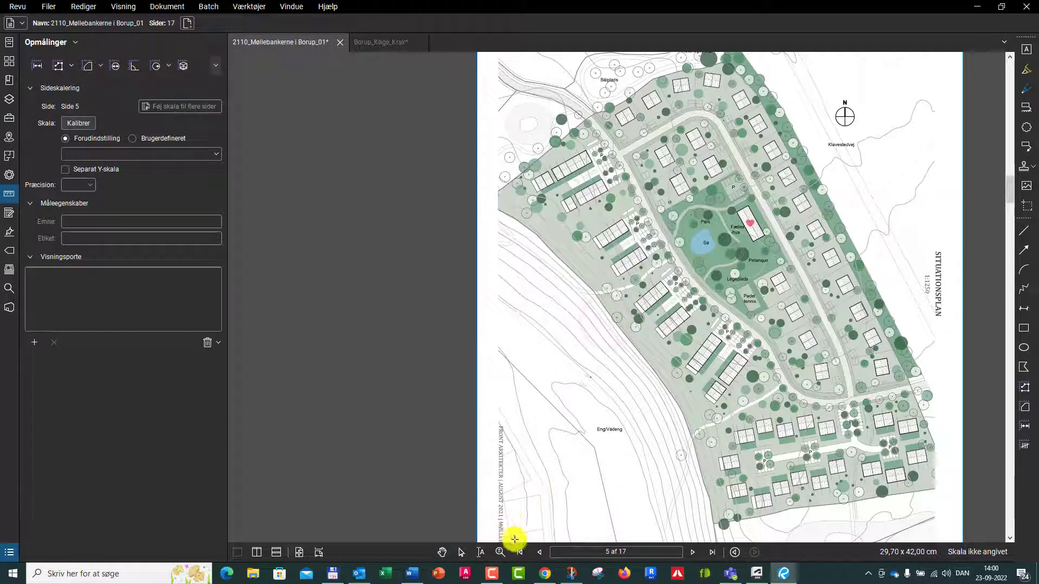
{"action": "scroll", "coordinate": [515, 539], "scroll_direction": "up", "scroll_amount": 10}
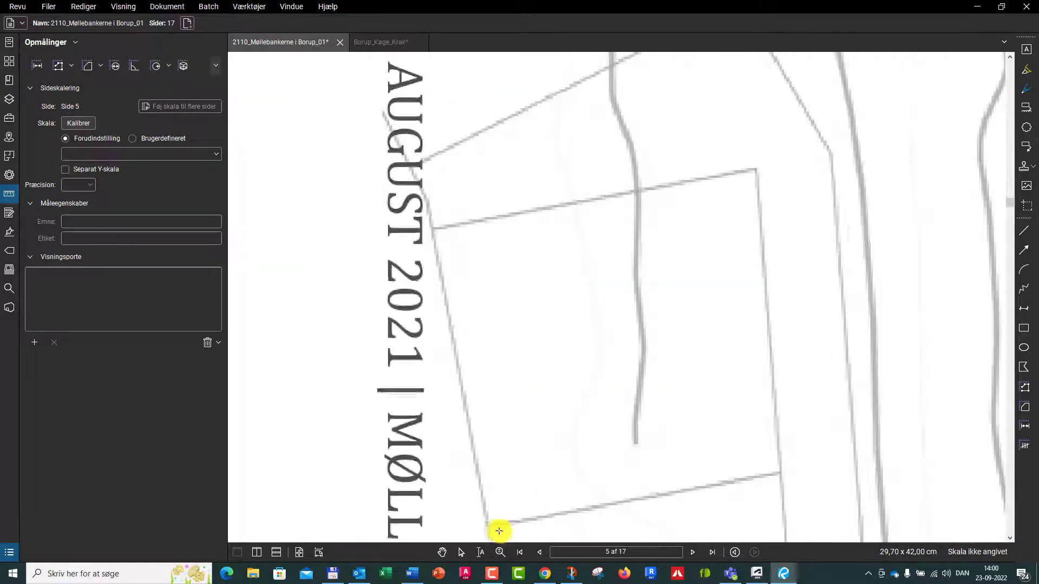
{"action": "scroll", "coordinate": [499, 531], "scroll_direction": "up", "scroll_amount": 5}
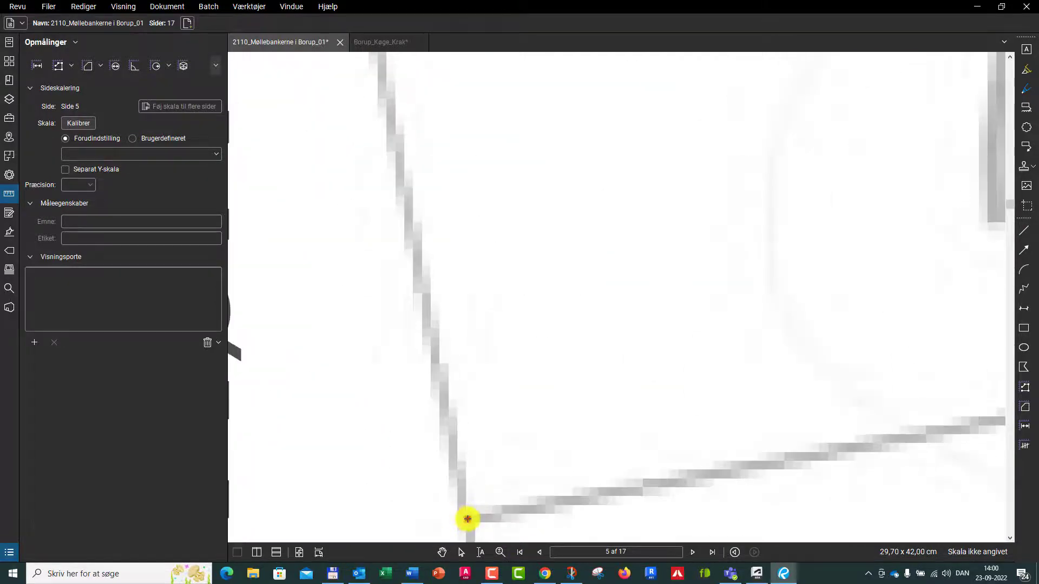
{"action": "left_click", "coordinate": [468, 519]}
Place the second calibration point on the site boundary's northern corner, among the trees beside Naturlegeplads.
{"action": "scroll", "coordinate": [509, 454], "scroll_direction": "down", "scroll_amount": 6}
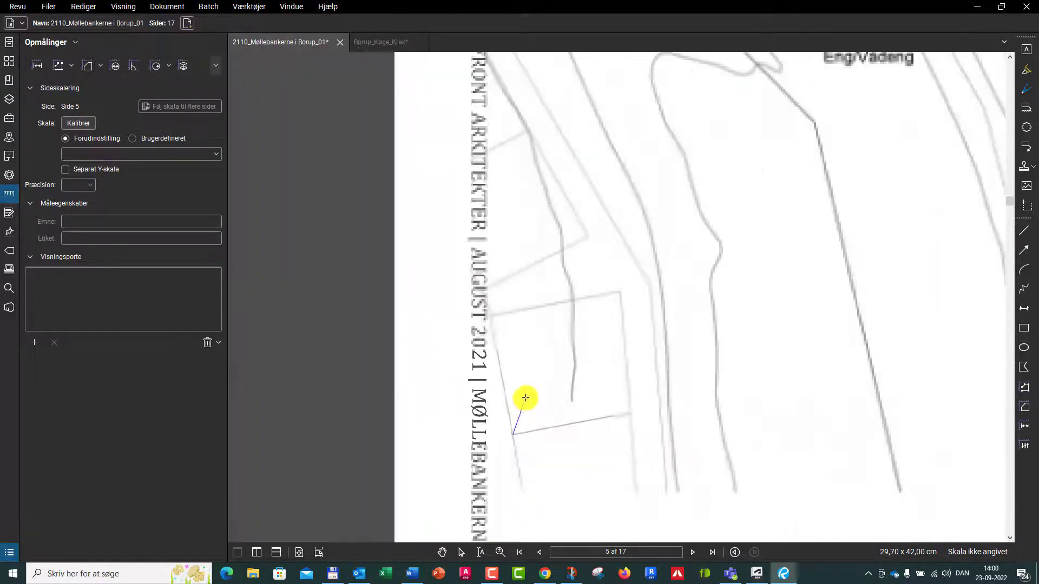
{"action": "scroll", "coordinate": [525, 399], "scroll_direction": "down", "scroll_amount": 6}
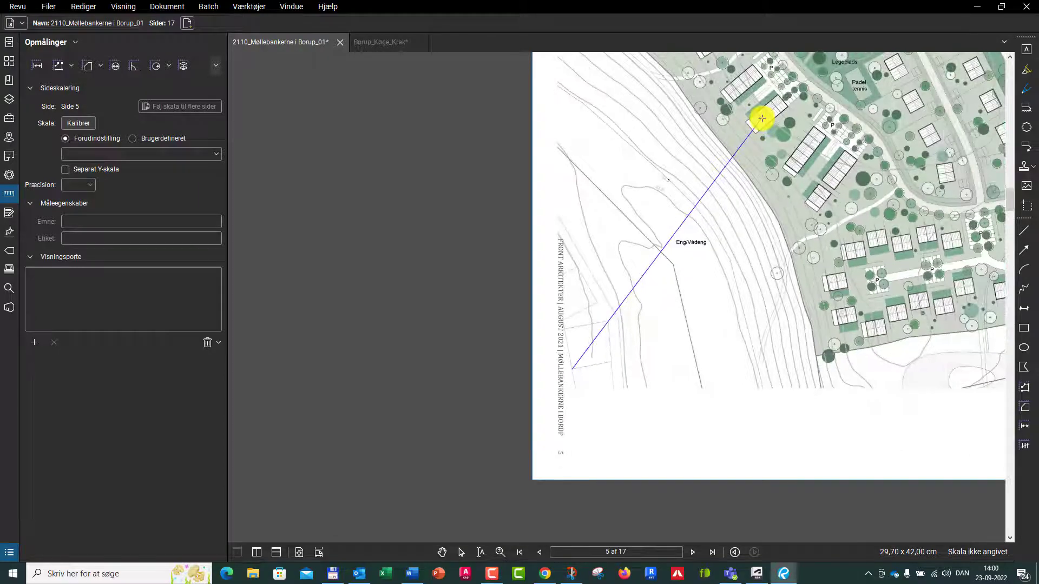
{"action": "scroll", "coordinate": [590, 355], "scroll_direction": "up", "scroll_amount": 6}
{"action": "scroll", "coordinate": [529, 403], "scroll_direction": "down", "scroll_amount": 4}
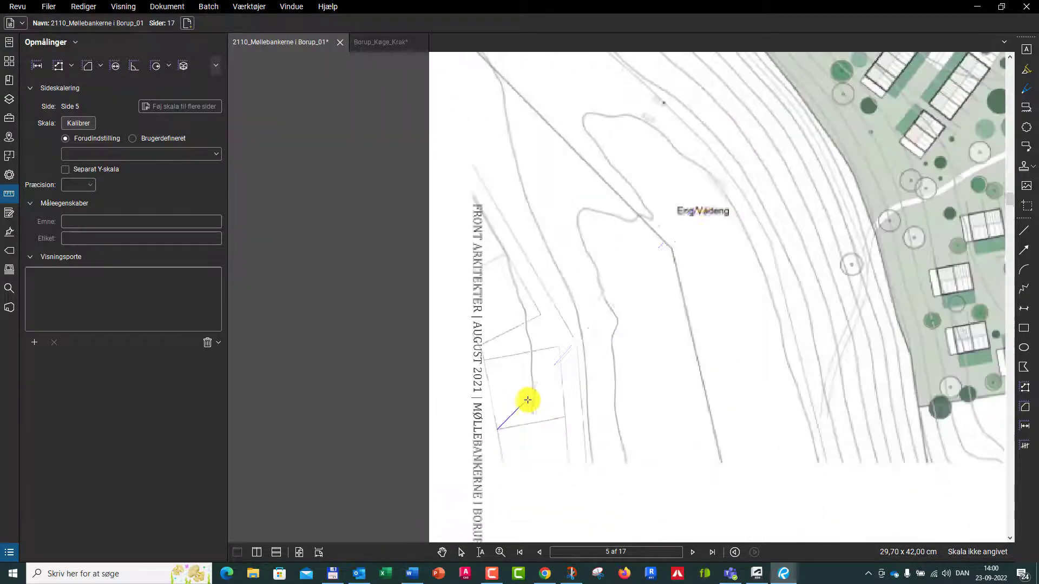
{"action": "scroll", "coordinate": [696, 186], "scroll_direction": "down", "scroll_amount": 5}
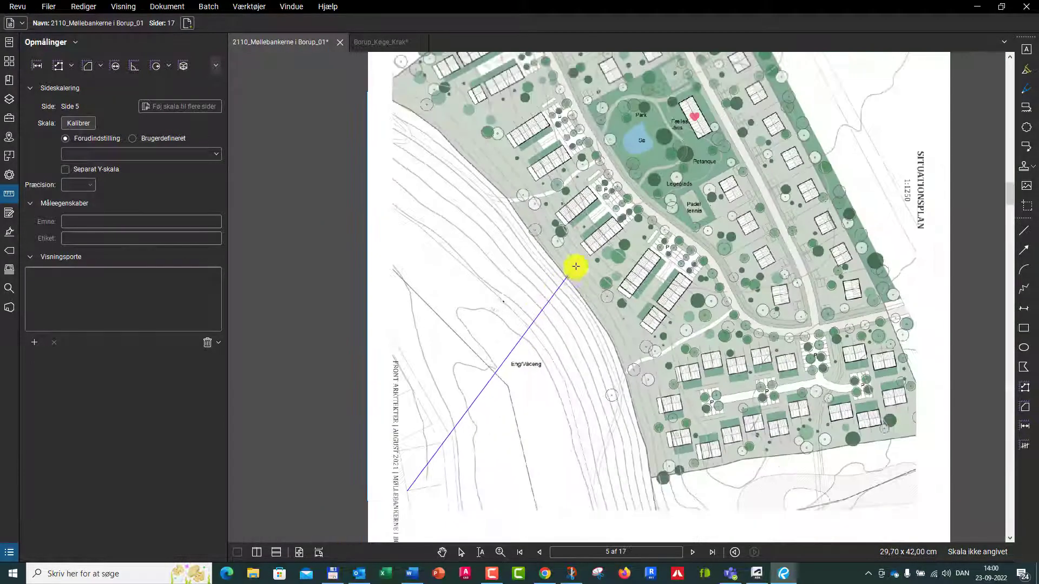
{"action": "scroll", "coordinate": [576, 267], "scroll_direction": "down", "scroll_amount": 4}
{"action": "scroll", "coordinate": [570, 239], "scroll_direction": "up", "scroll_amount": 2}
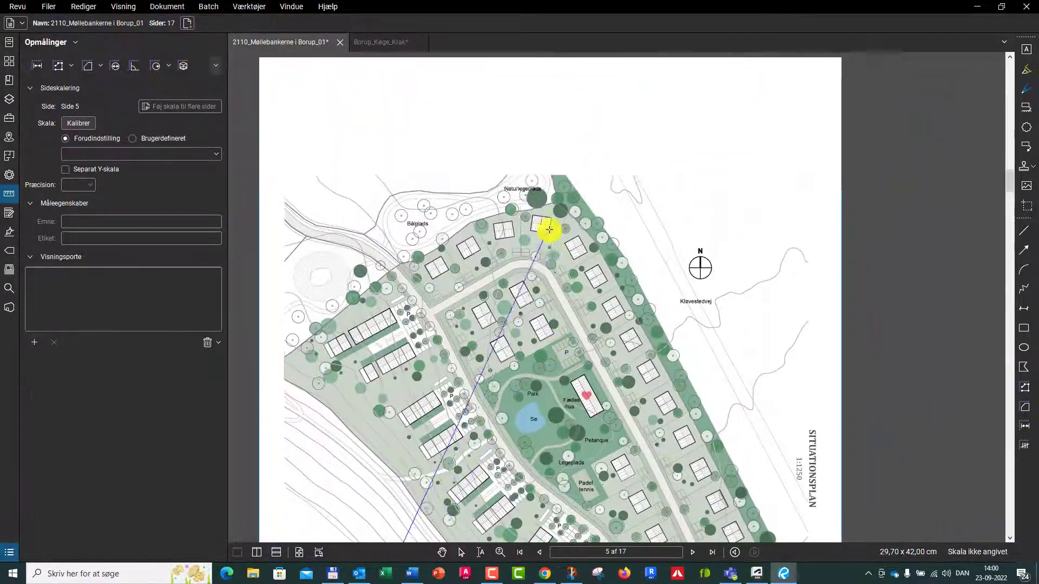
{"action": "scroll", "coordinate": [550, 229], "scroll_direction": "up", "scroll_amount": 8}
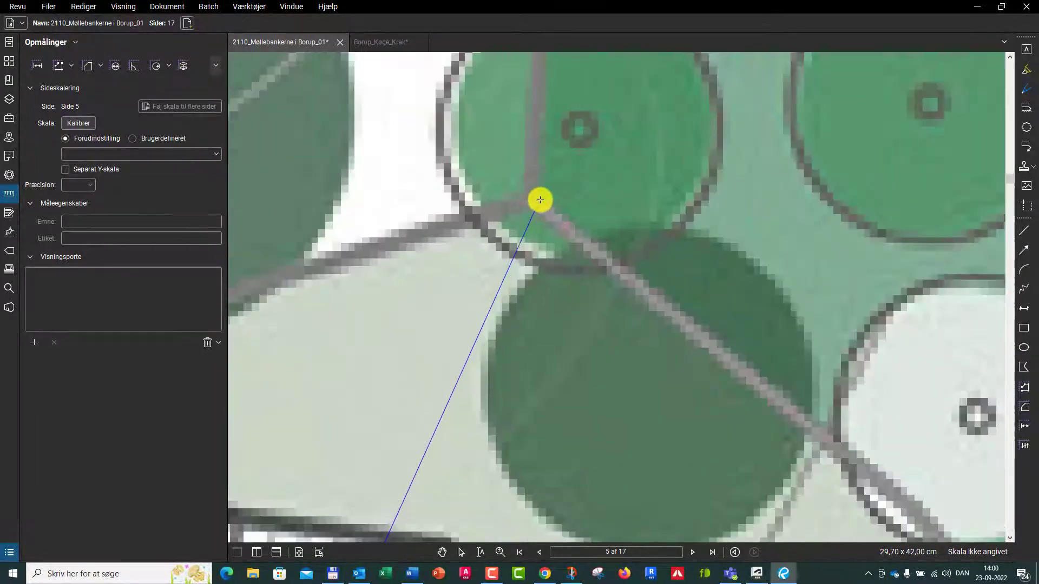
{"action": "scroll", "coordinate": [540, 200], "scroll_direction": "up", "scroll_amount": 3}
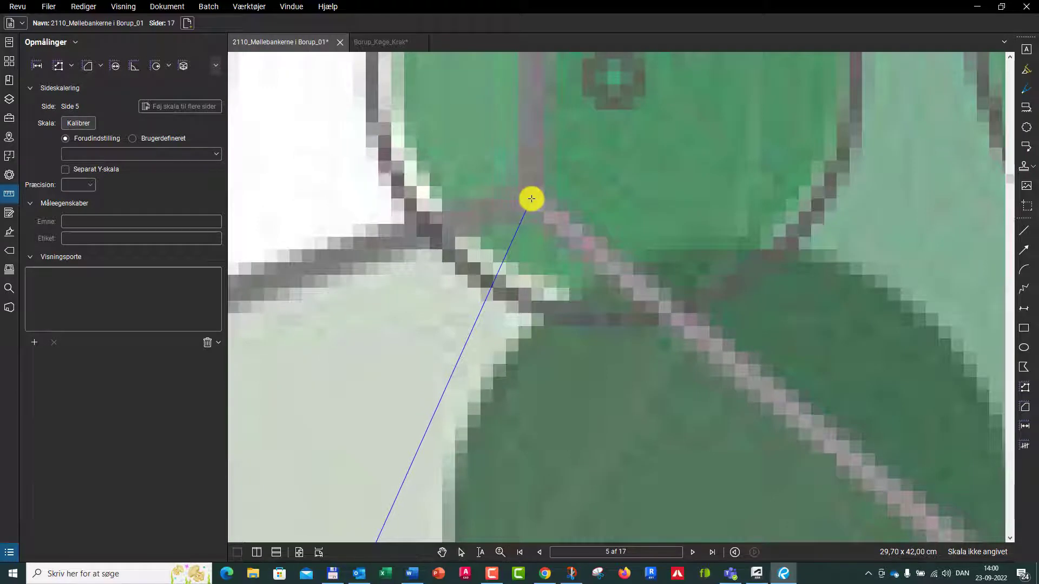
{"action": "left_click", "coordinate": [531, 198]}
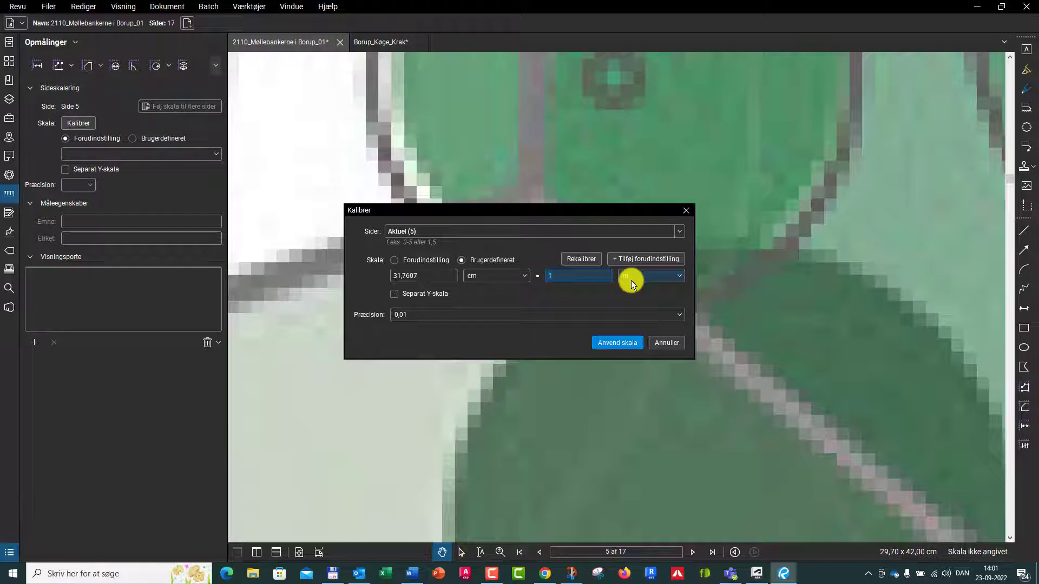
Set the real calibration distance to 396,8 m and apply the scale to page 5.
{"action": "left_click", "coordinate": [595, 278]}
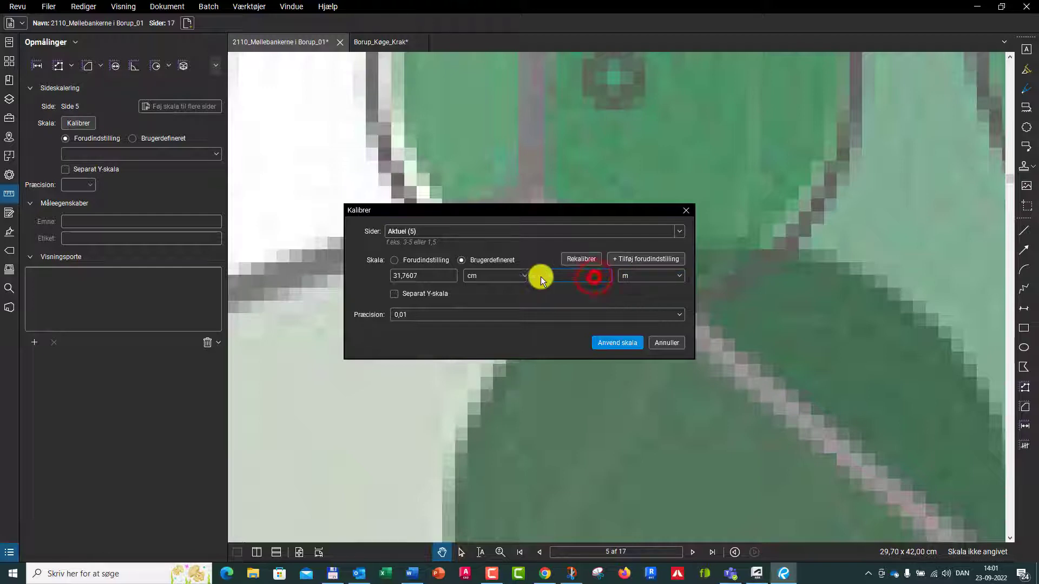
{"action": "type", "text": "396,8"}
{"action": "left_click", "coordinate": [624, 345]}
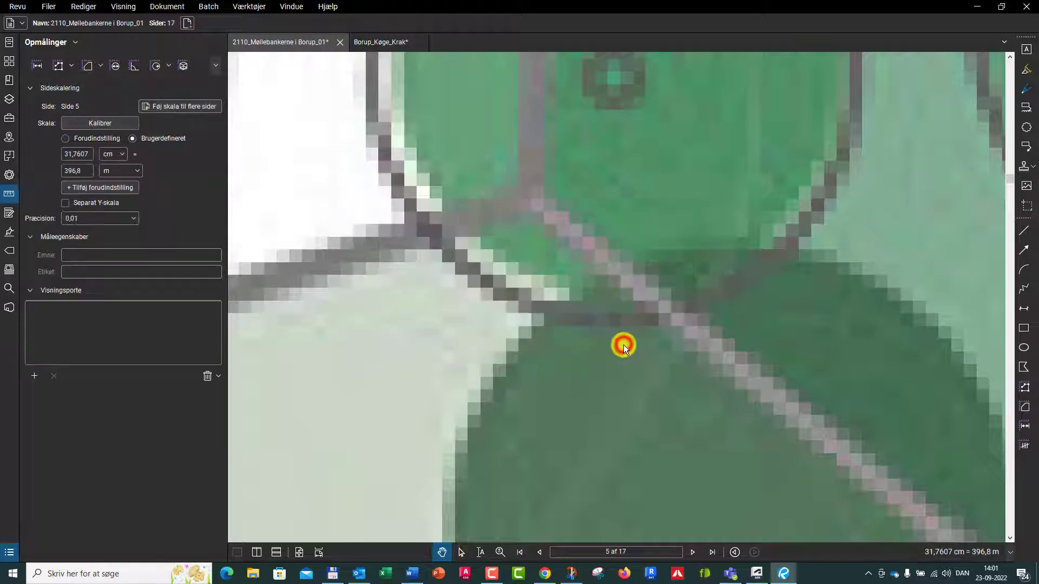
Open Excel with cell B3 of the blank workbook selected, and copy the page scale's 31,7607 and 396,8 values from Revu.
{"action": "scroll", "coordinate": [531, 308], "scroll_direction": "down", "scroll_amount": 5}
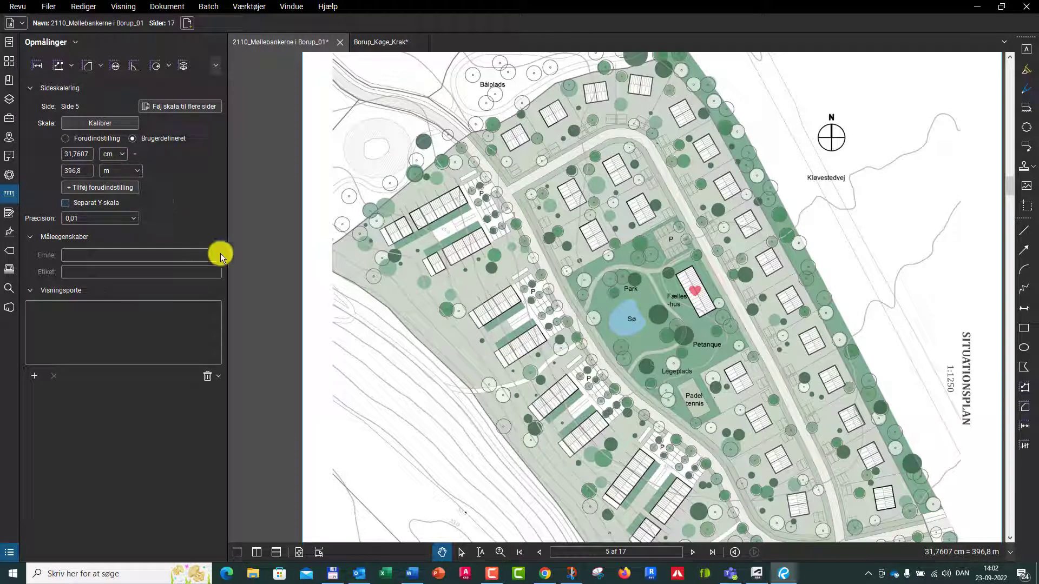
{"action": "left_click", "coordinate": [390, 575]}
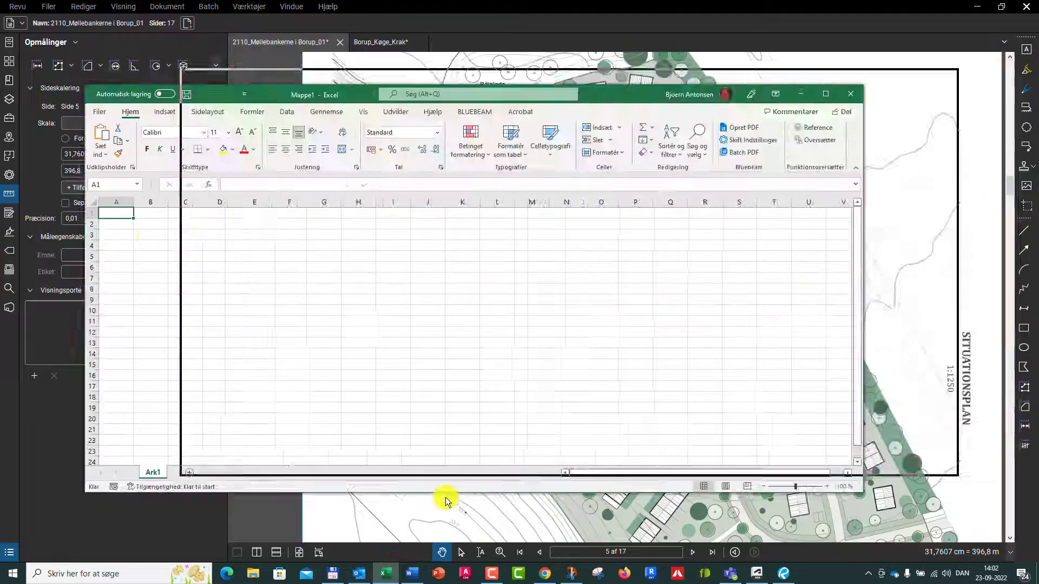
{"action": "left_click", "coordinate": [302, 212]}
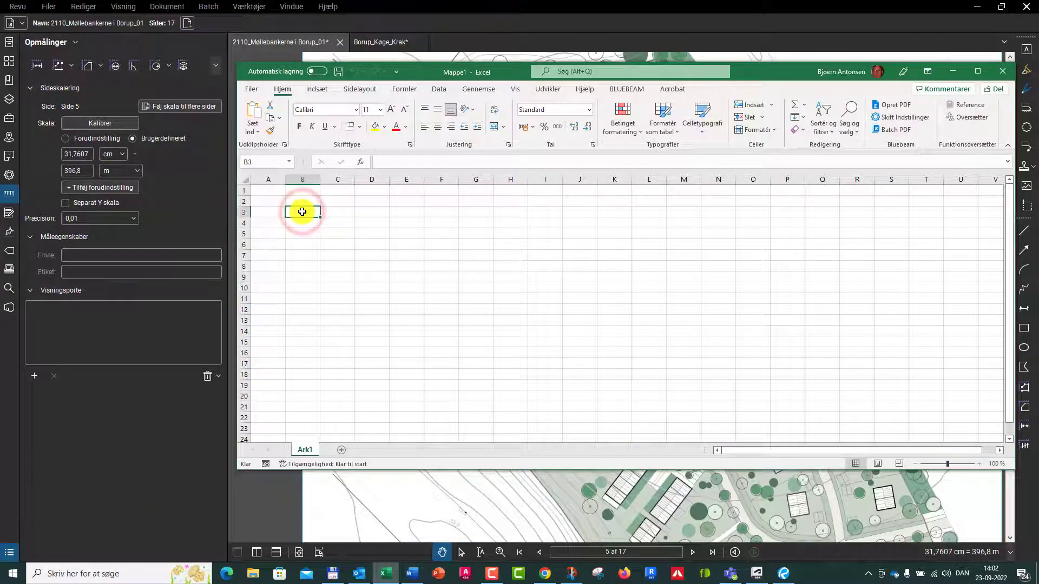
{"action": "left_click", "coordinate": [92, 158]}
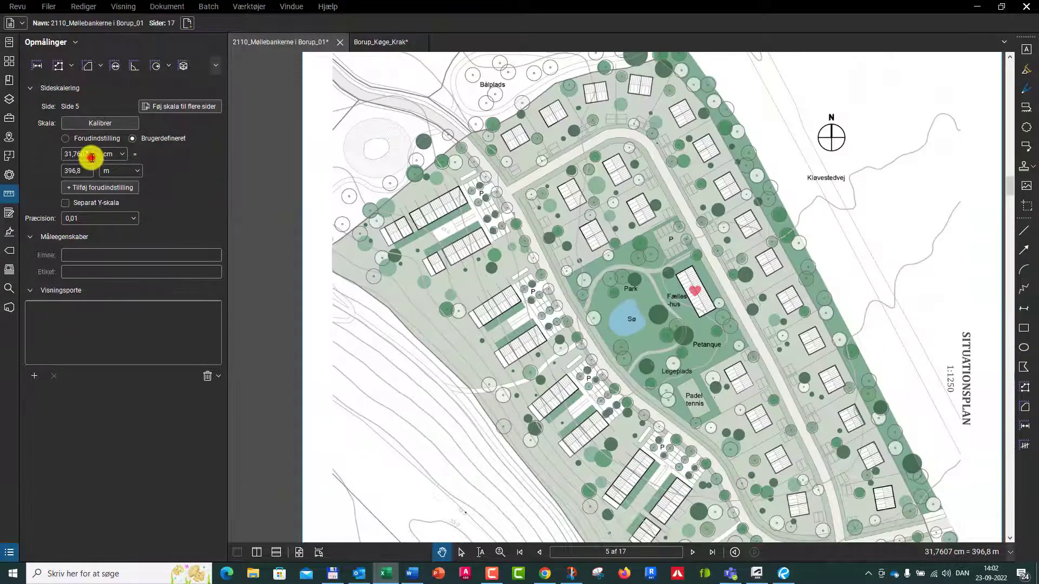
{"action": "double_click", "coordinate": [92, 158]}
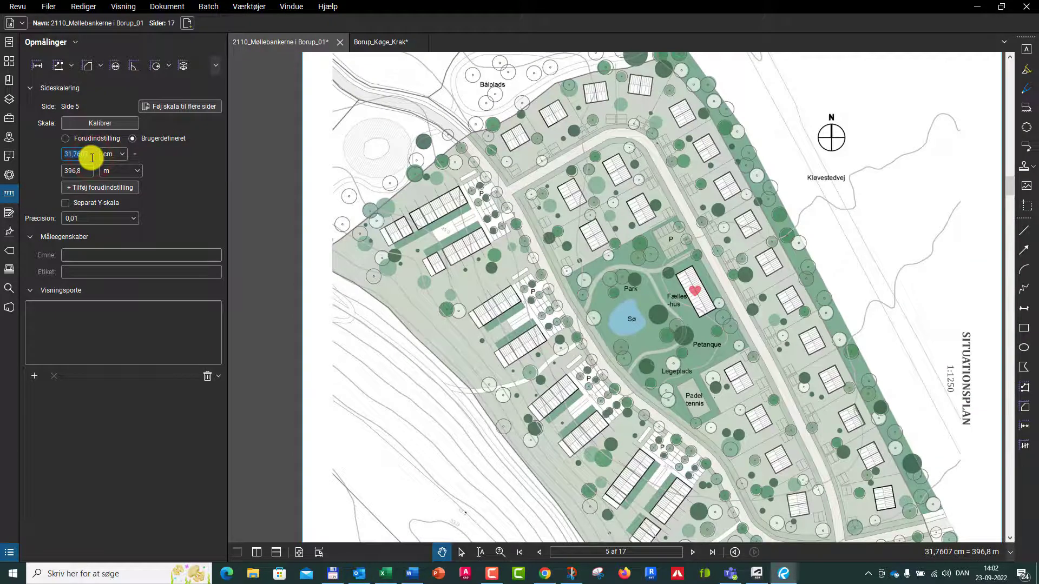
{"action": "double_click", "coordinate": [91, 170]}
{"action": "key", "text": "super+c"}
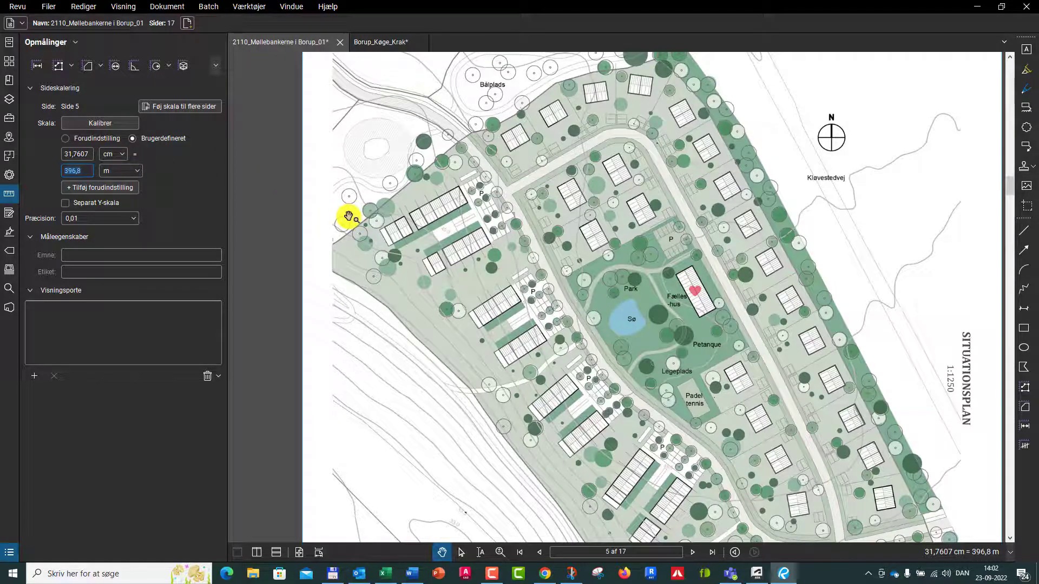
Switch to Excel and paste the copied 396,8 into cell B3 and 31,7607 into cell B2.
{"action": "key", "text": "alt+Tab"}
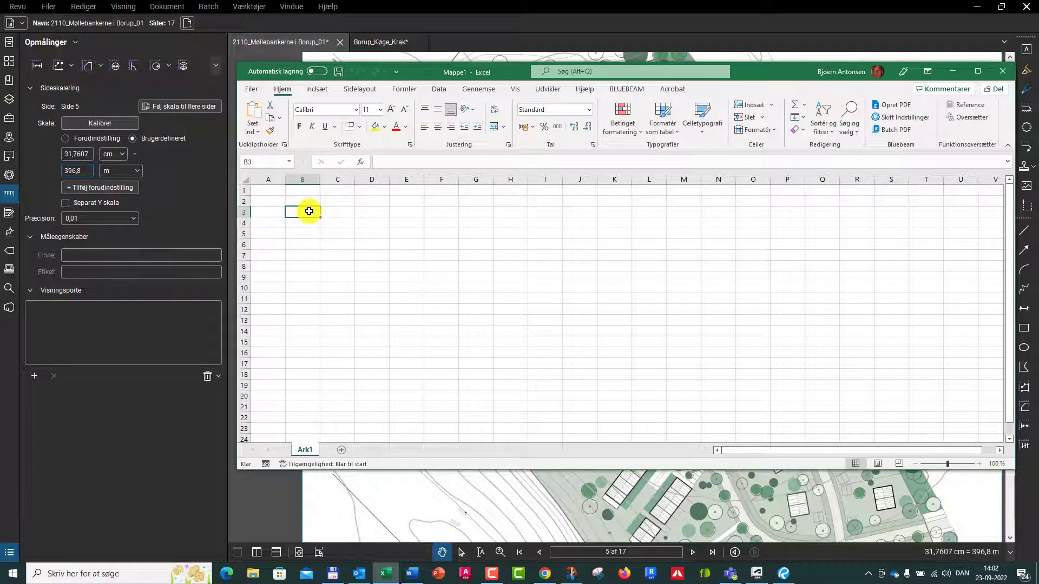
{"action": "key", "text": "super+v"}
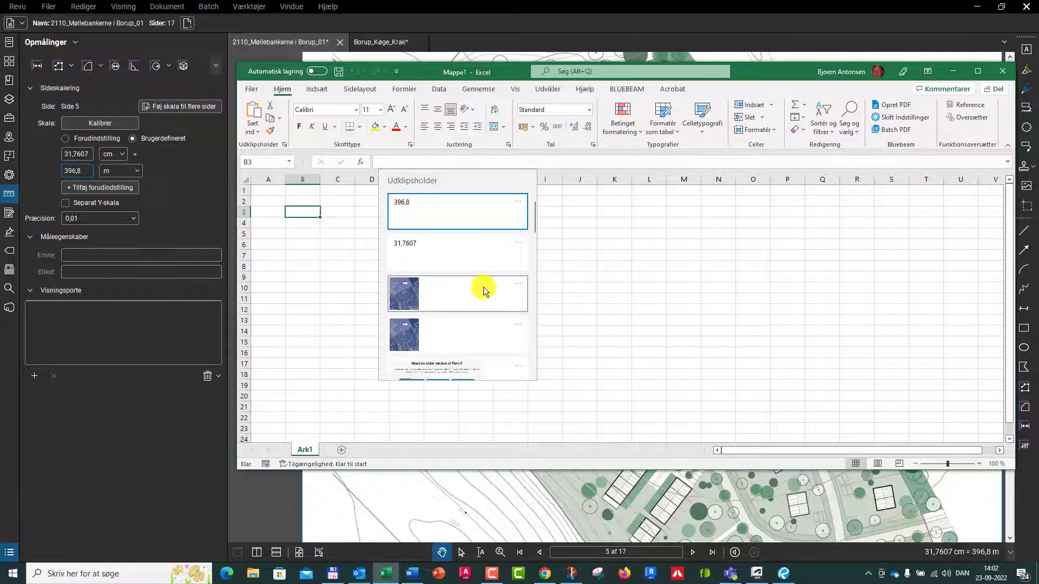
{"action": "key", "text": "Escape"}
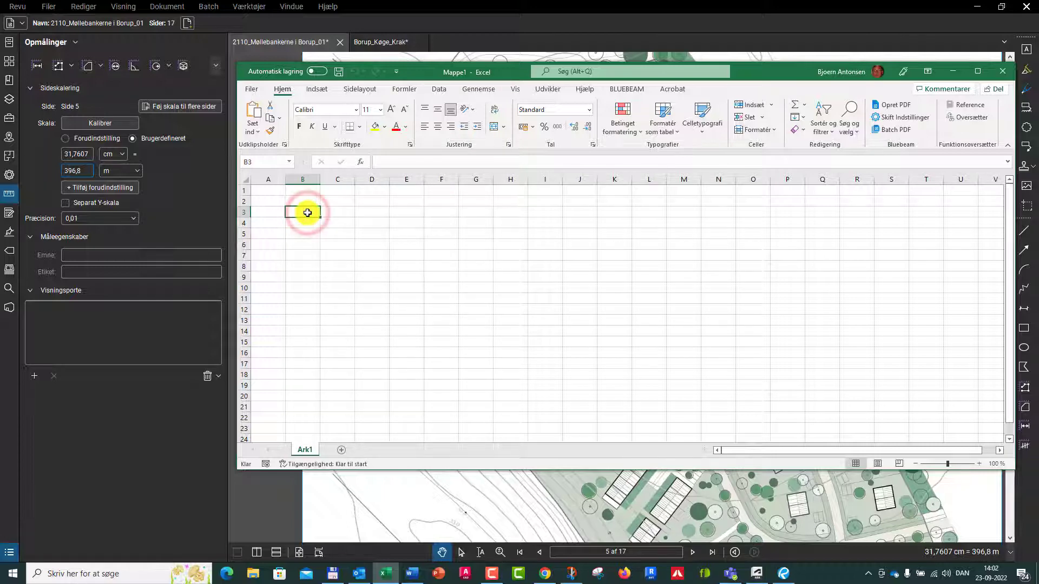
{"action": "key", "text": "super+v"}
{"action": "left_click", "coordinate": [433, 215]}
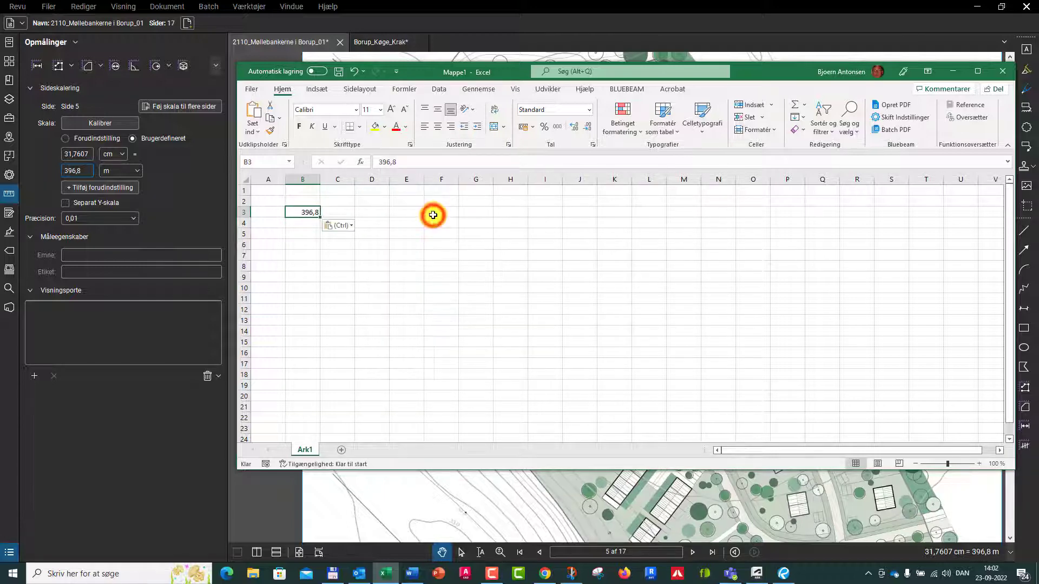
{"action": "left_click", "coordinate": [305, 201]}
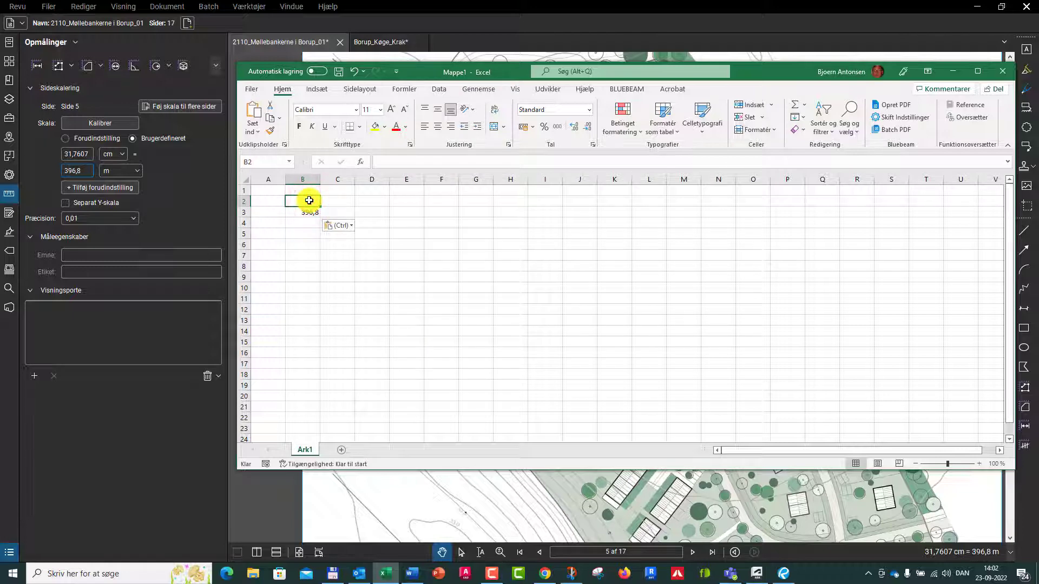
{"action": "key", "text": "super+v"}
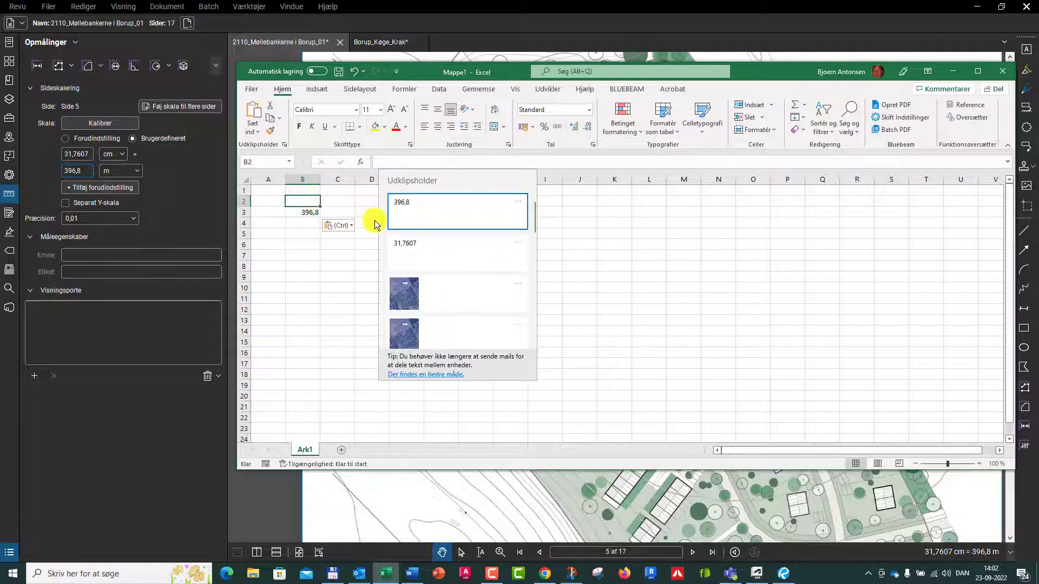
{"action": "left_click", "coordinate": [428, 248]}
{"action": "left_click", "coordinate": [428, 257]}
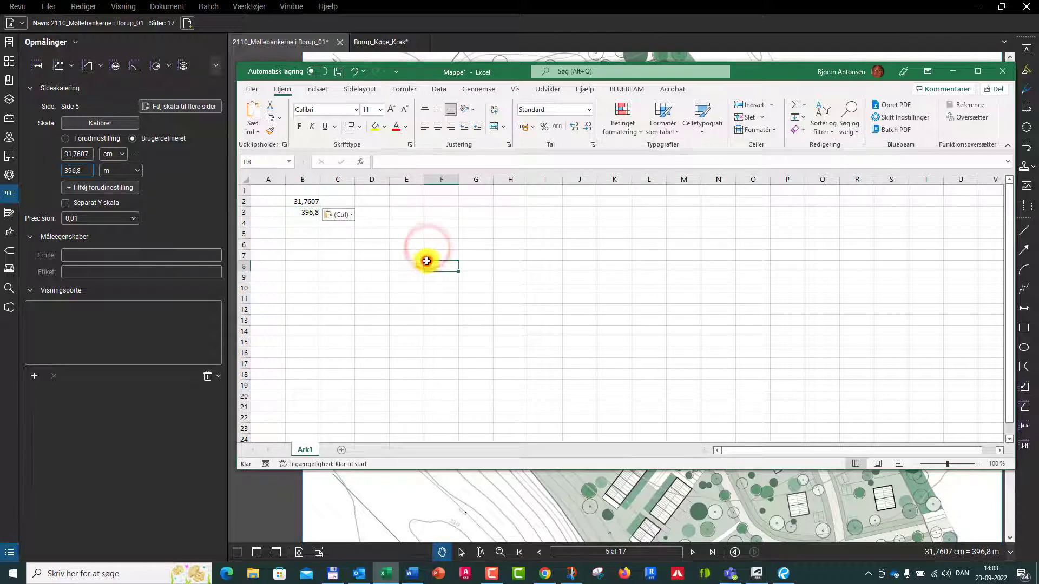
Label the two pasted values with their units, cm in C2 and m in C3.
{"action": "left_click", "coordinate": [336, 201]}
{"action": "type", "text": "cm"}
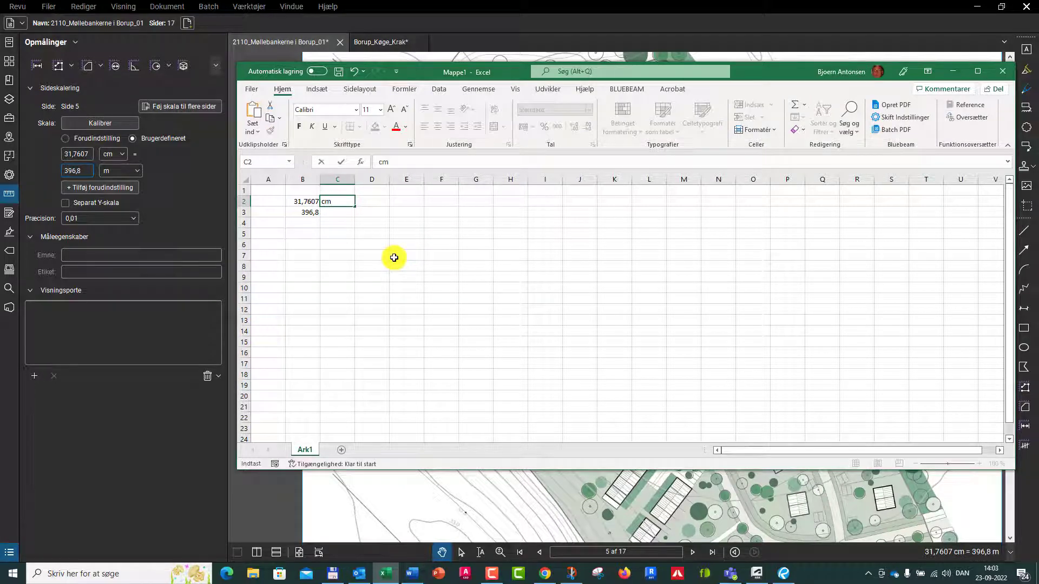
{"action": "key", "text": "Return"}
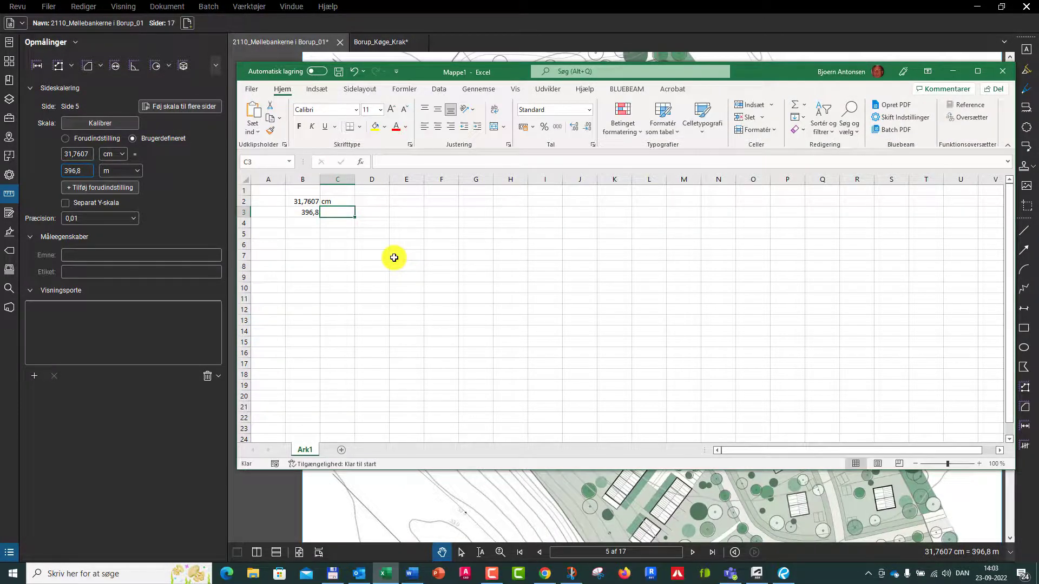
{"action": "type", "text": "m"}
{"action": "key", "text": "Return"}
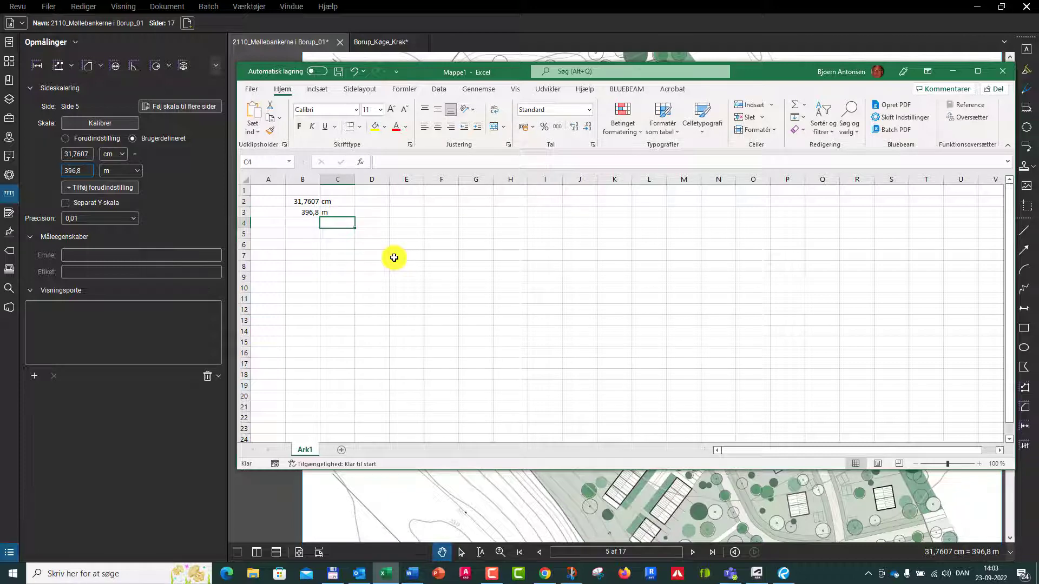
Carry the centimetre value over to cell D2 with a formula referencing B2.
{"action": "key", "text": "Up"}
{"action": "key", "text": "Up"}
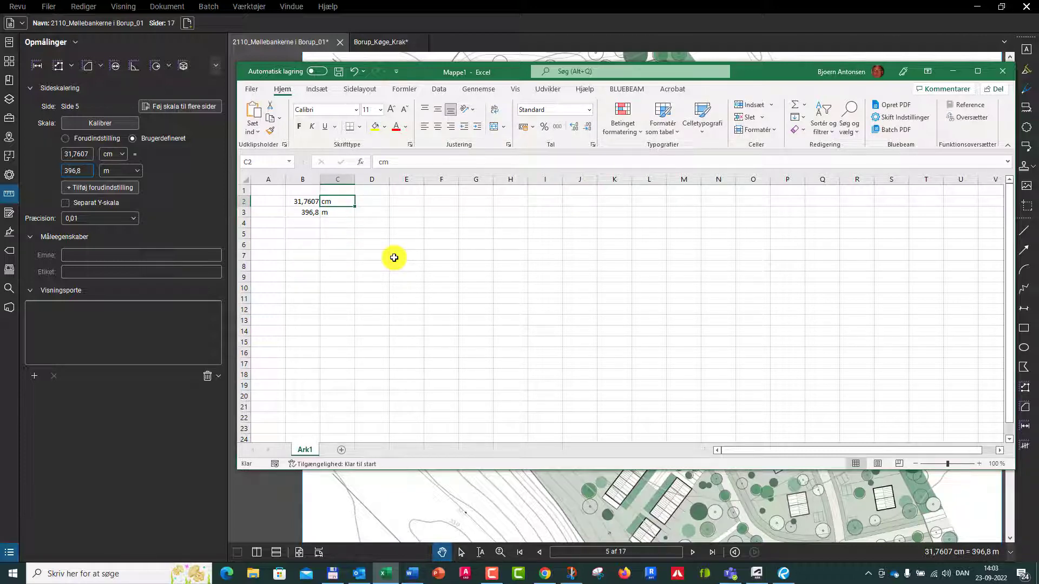
{"action": "key", "text": "Right"}
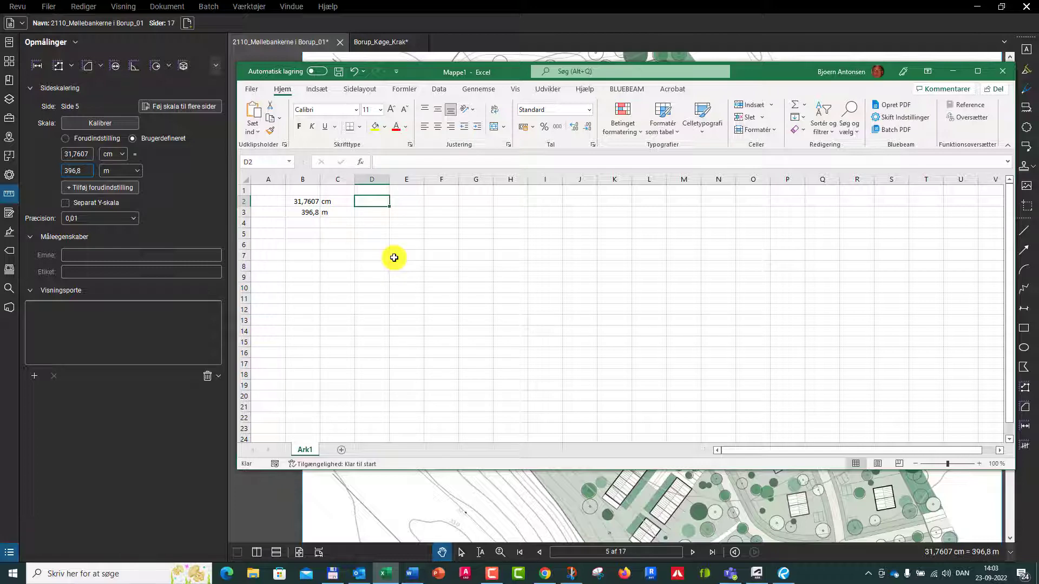
{"action": "type", "text": "="}
{"action": "key", "text": "Left"}
{"action": "key", "text": "Left"}
{"action": "key", "text": "Return"}
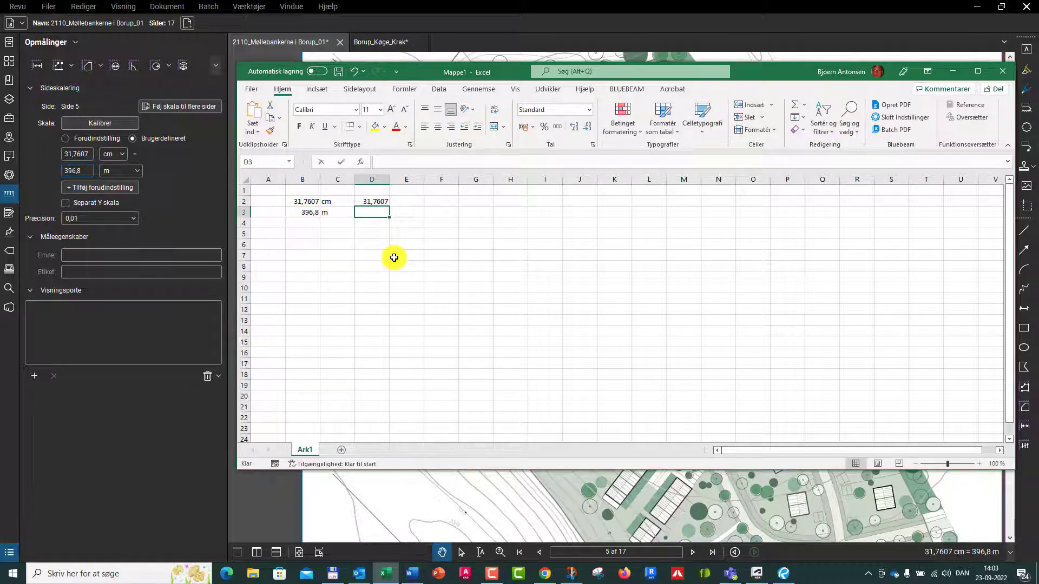
Convert the metre value to centimetres in cell D3 with the formula =B3*100.
{"action": "type", "text": "="}
{"action": "key", "text": "Left"}
{"action": "key", "text": "Left"}
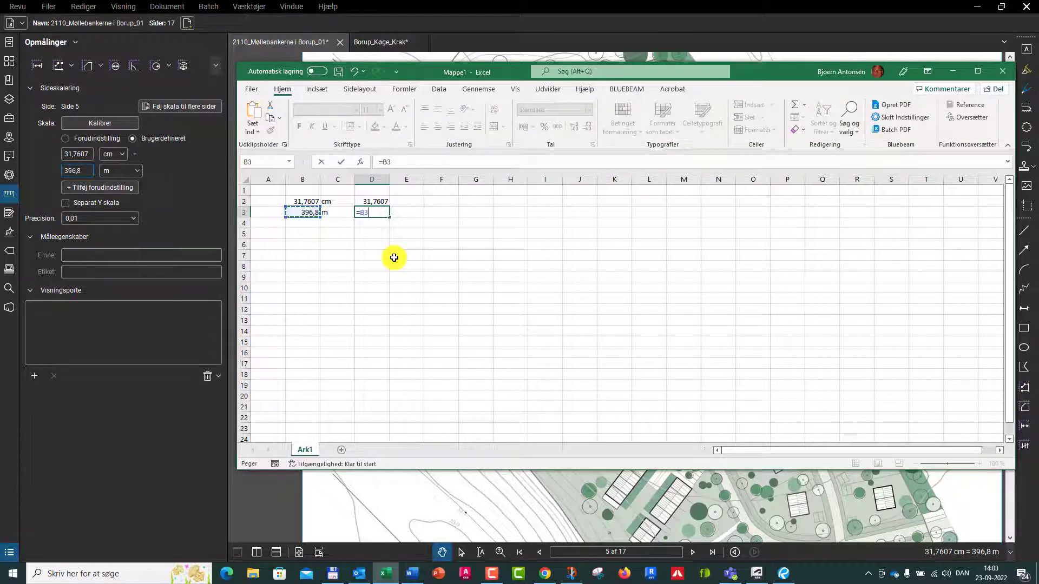
{"action": "type", "text": "*100"}
{"action": "key", "text": "Return"}
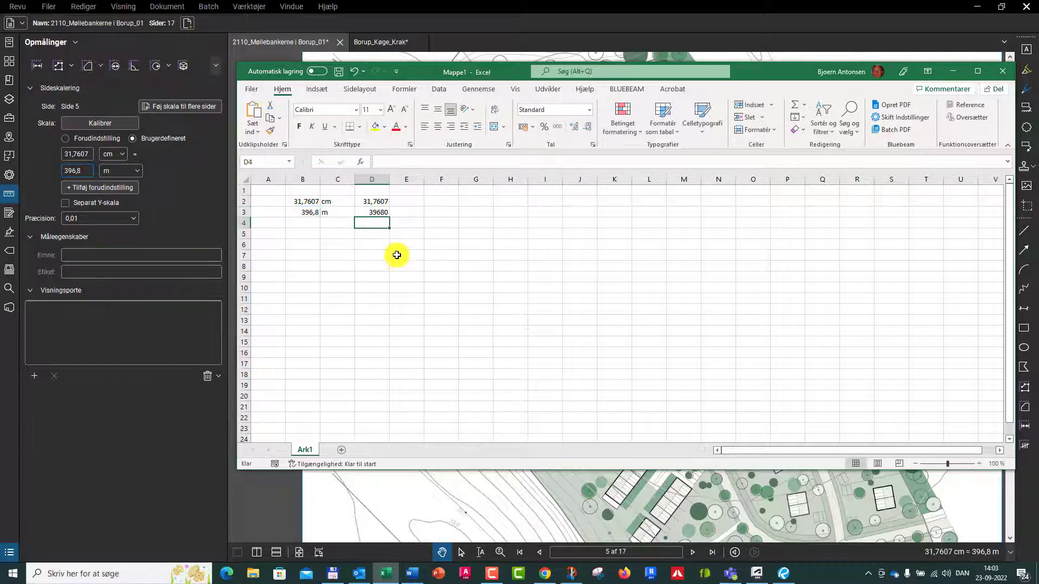
{"action": "left_click", "coordinate": [379, 215]}
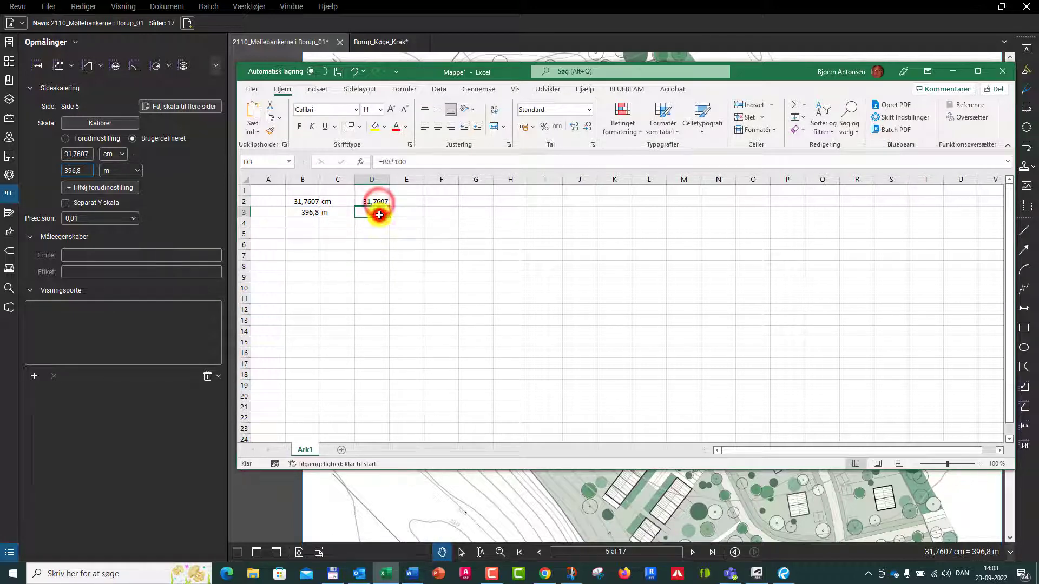
Enter the unit cm in both E2 and E3 beside the converted values.
{"action": "left_click", "coordinate": [407, 205]}
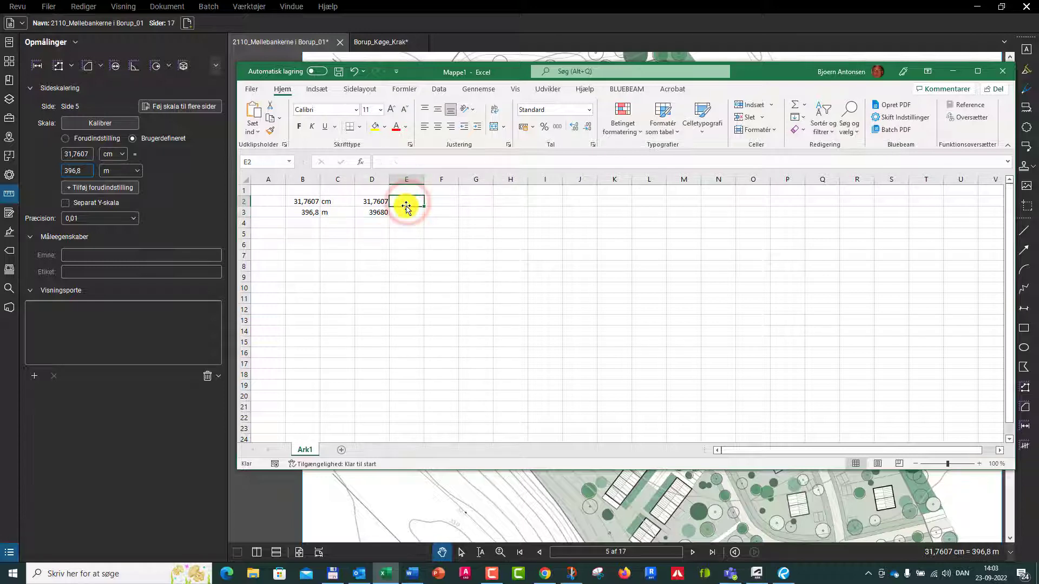
{"action": "type", "text": "cm"}
{"action": "key", "text": "Return"}
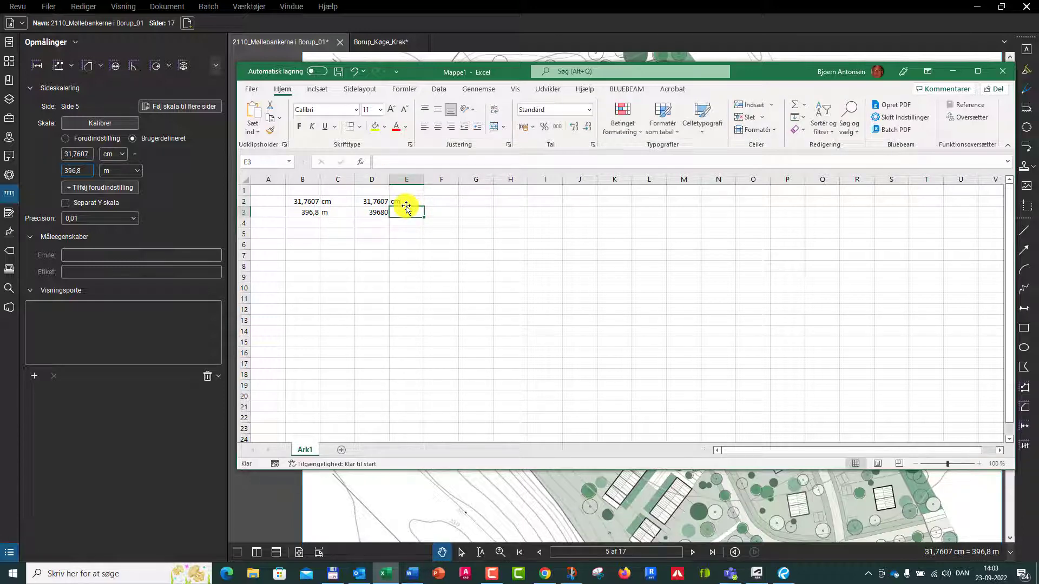
{"action": "type", "text": "cm"}
{"action": "key", "text": "Return"}
Calculate the drawing side of the scale ratio in cell F2 by dividing D2 by itself.
{"action": "key", "text": "Up"}
{"action": "key", "text": "Up"}
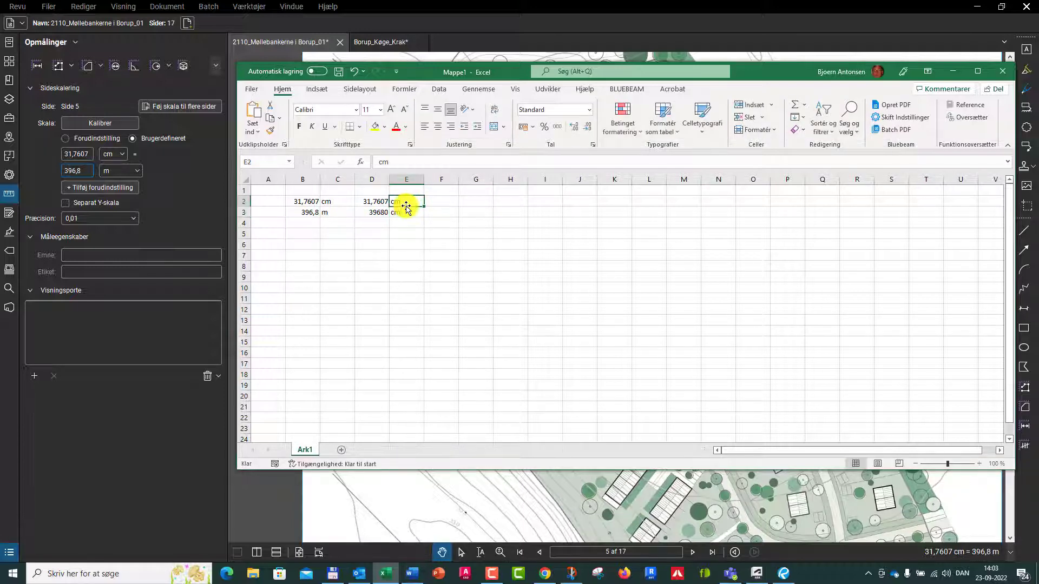
{"action": "key", "text": "Right"}
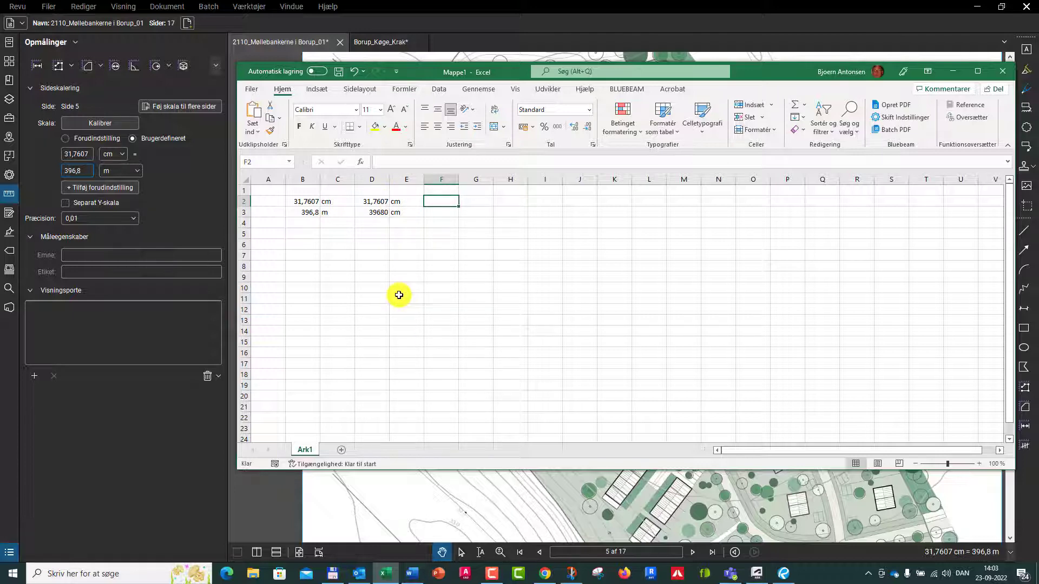
{"action": "type", "text": "="}
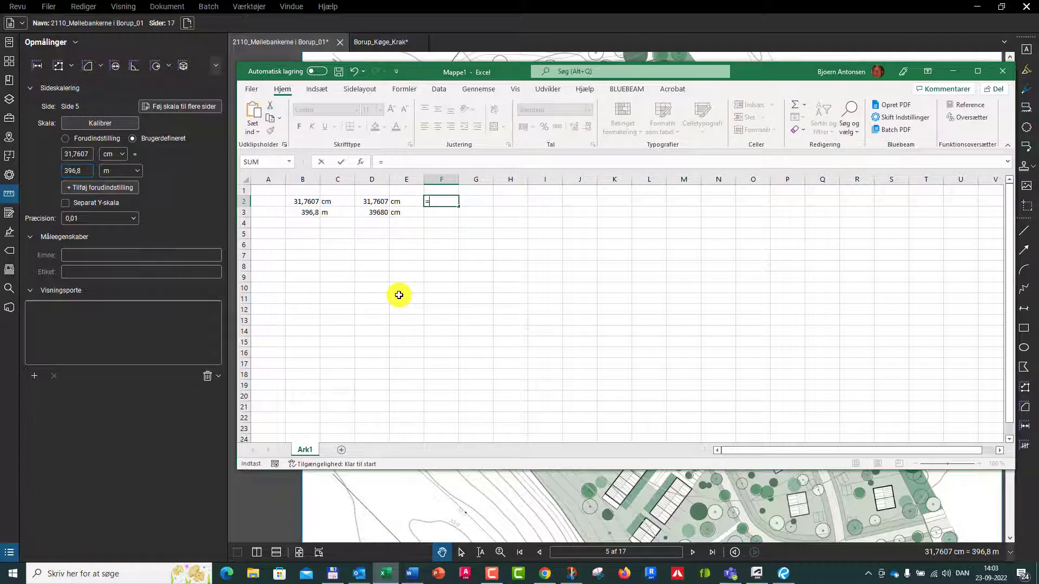
{"action": "key", "text": "Left"}
{"action": "key", "text": "Left"}
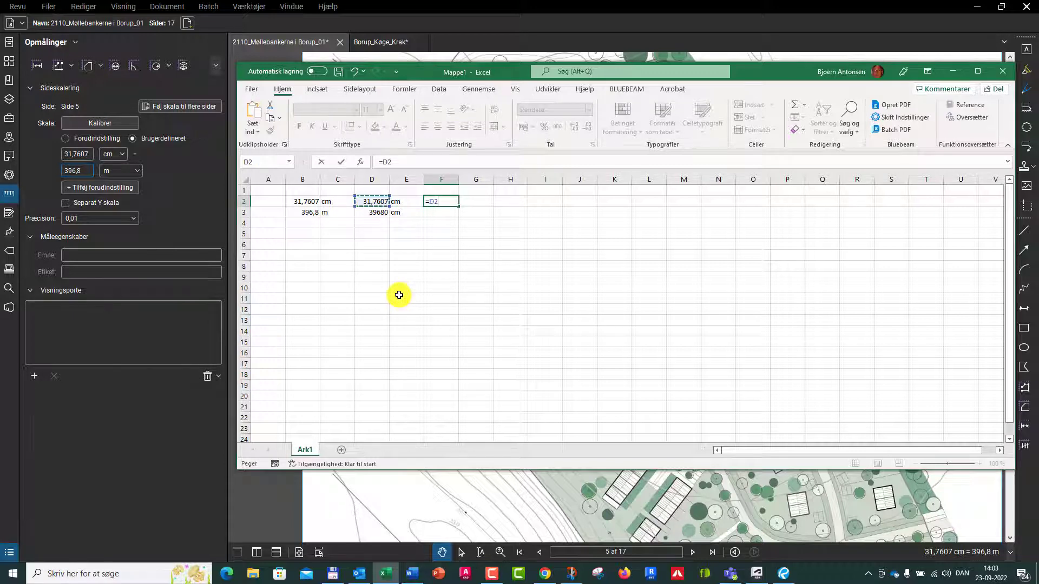
{"action": "type", "text": "/"}
{"action": "key", "text": "Left"}
{"action": "key", "text": "Left"}
{"action": "key", "text": "Return"}
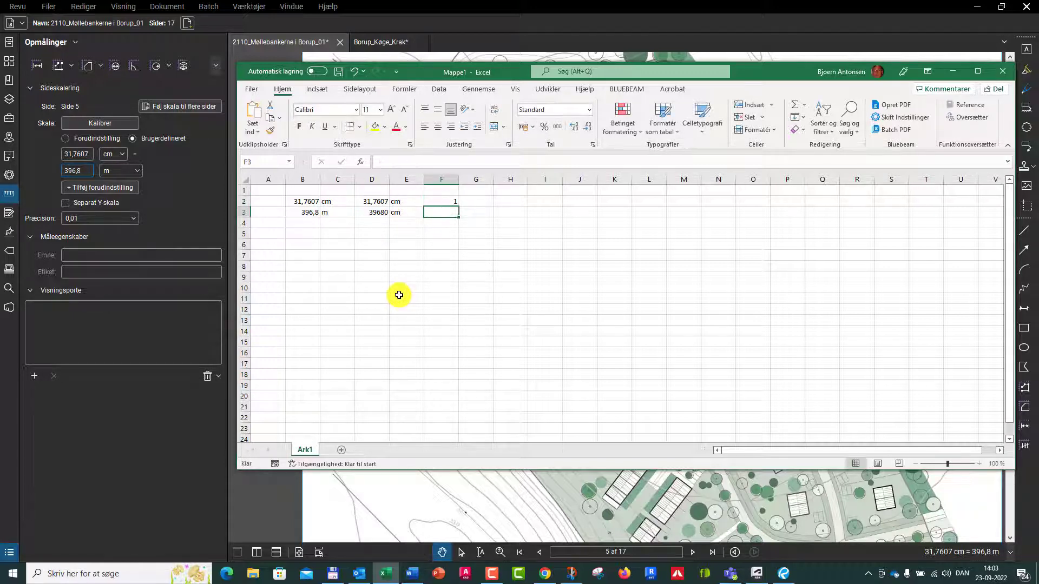
Calculate the real-world side of the scale ratio in cell F3 with the formula =D3/D2.
{"action": "key", "text": "Up"}
{"action": "key", "text": "Down"}
{"action": "type", "text": "="}
{"action": "key", "text": "Left"}
{"action": "key", "text": "Left"}
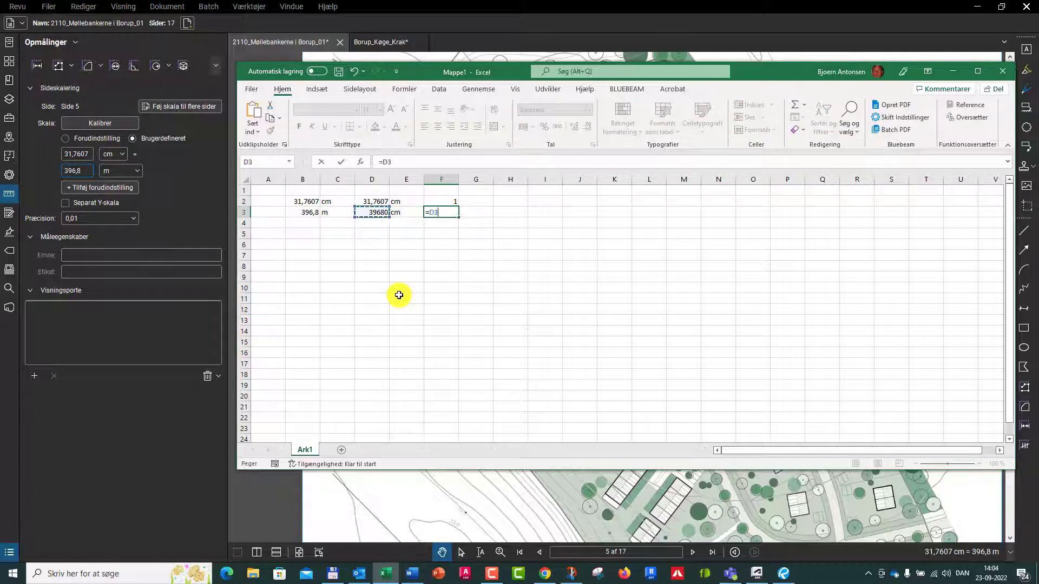
{"action": "type", "text": "/"}
{"action": "key", "text": "Left"}
{"action": "key", "text": "Left"}
{"action": "key", "text": "Up"}
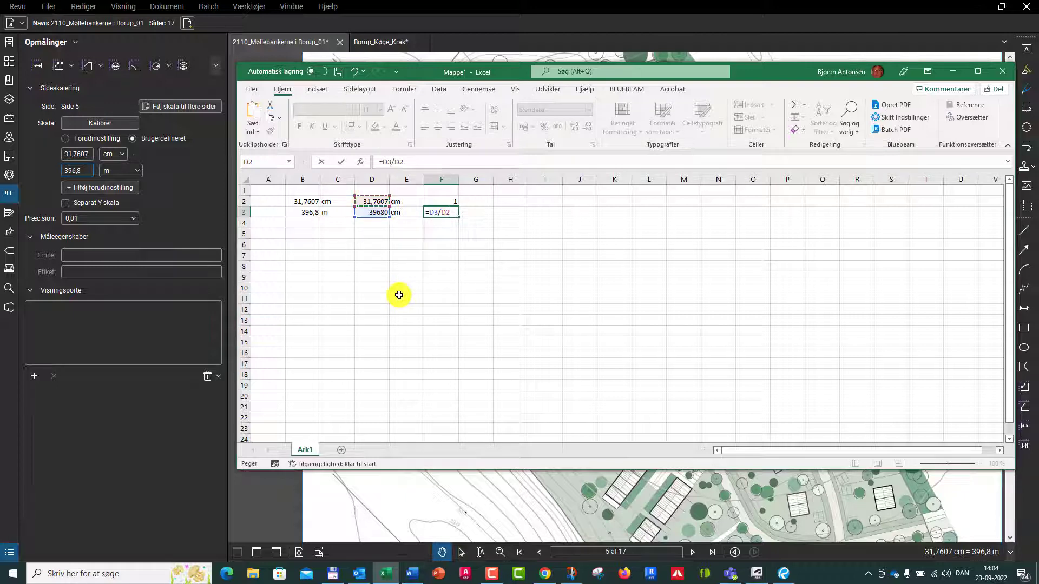
{"action": "key", "text": "Return"}
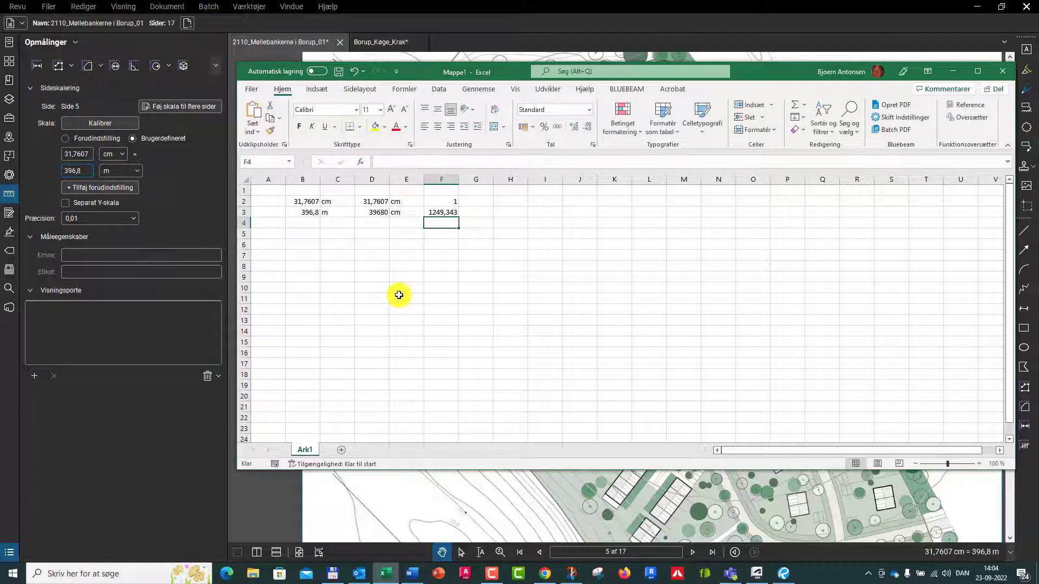
{"action": "key", "text": "Up"}
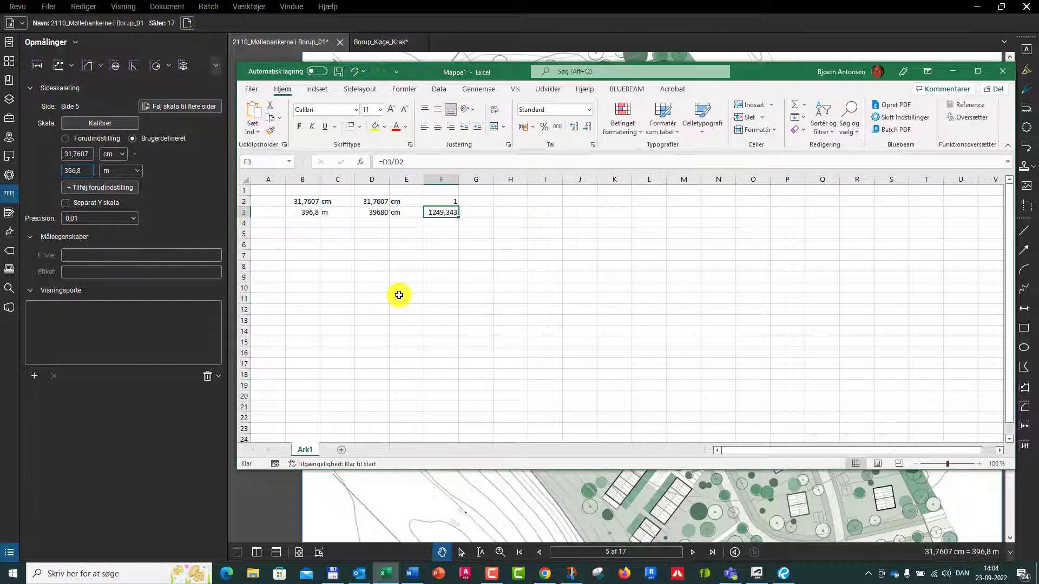
Switch back to Bluebeam Revu and view a larger part of the calibrated site plan on page 5.
{"action": "key", "text": "alt+Tab"}
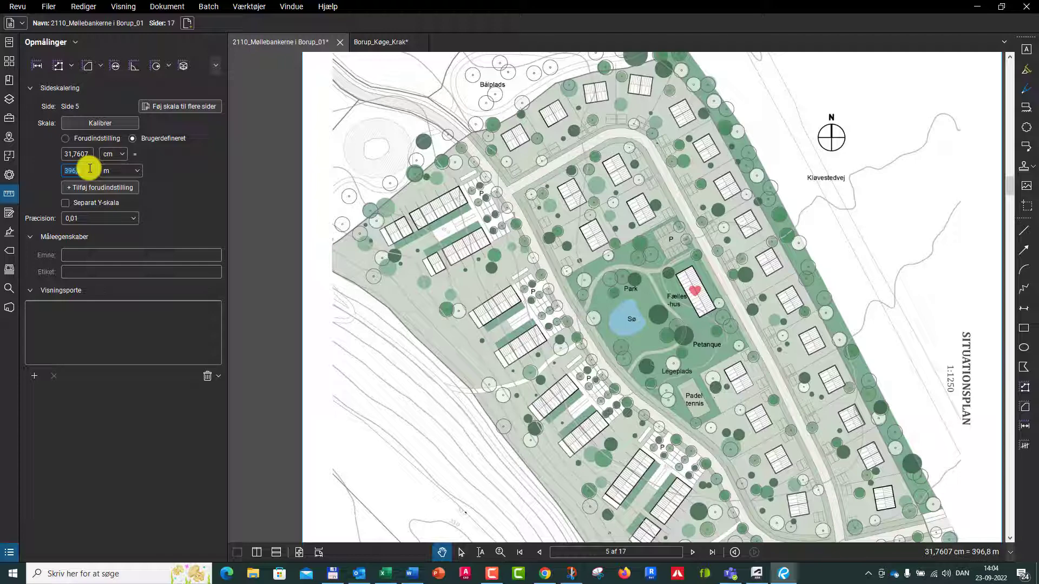
{"action": "left_click", "coordinate": [401, 288]}
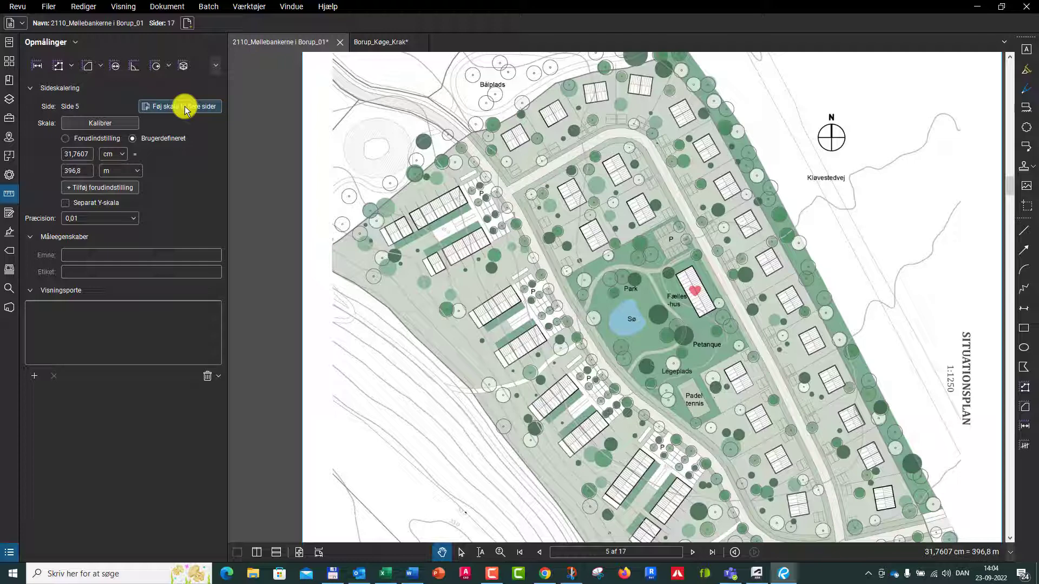
{"action": "left_click_drag", "start_coordinate": [598, 278], "coordinate": [592, 265]}
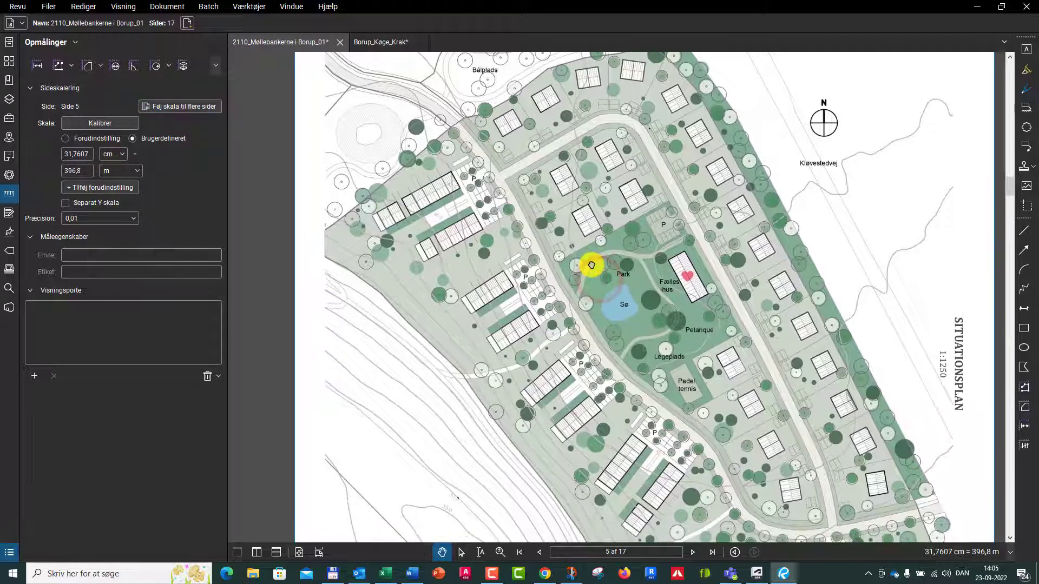
{"action": "scroll", "coordinate": [592, 265], "scroll_direction": "down", "scroll_amount": 2}
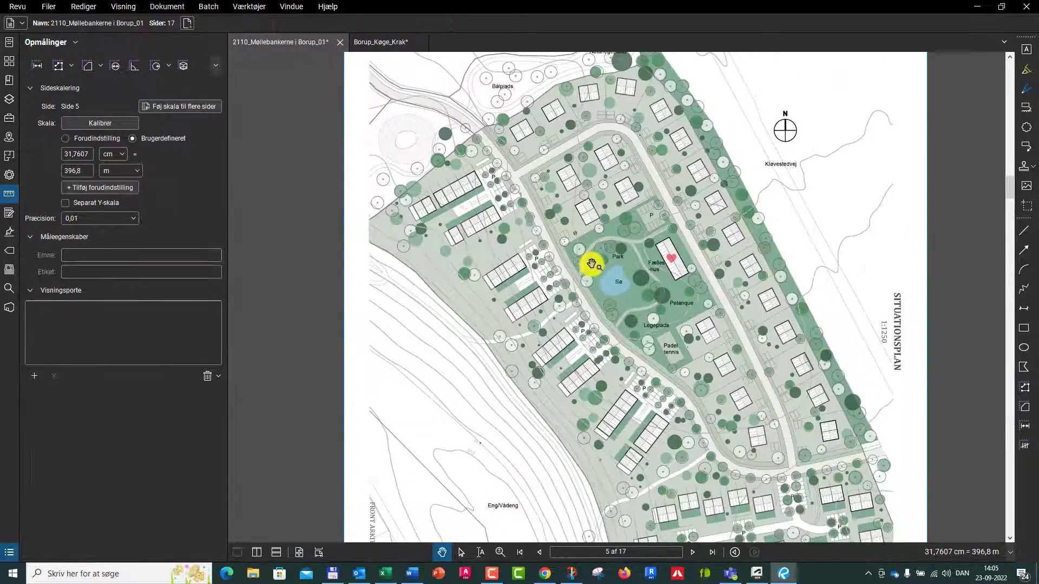
{"action": "scroll", "coordinate": [591, 266], "scroll_direction": "down", "scroll_amount": 2}
{"action": "scroll", "coordinate": [591, 264], "scroll_direction": "up", "scroll_amount": 1}
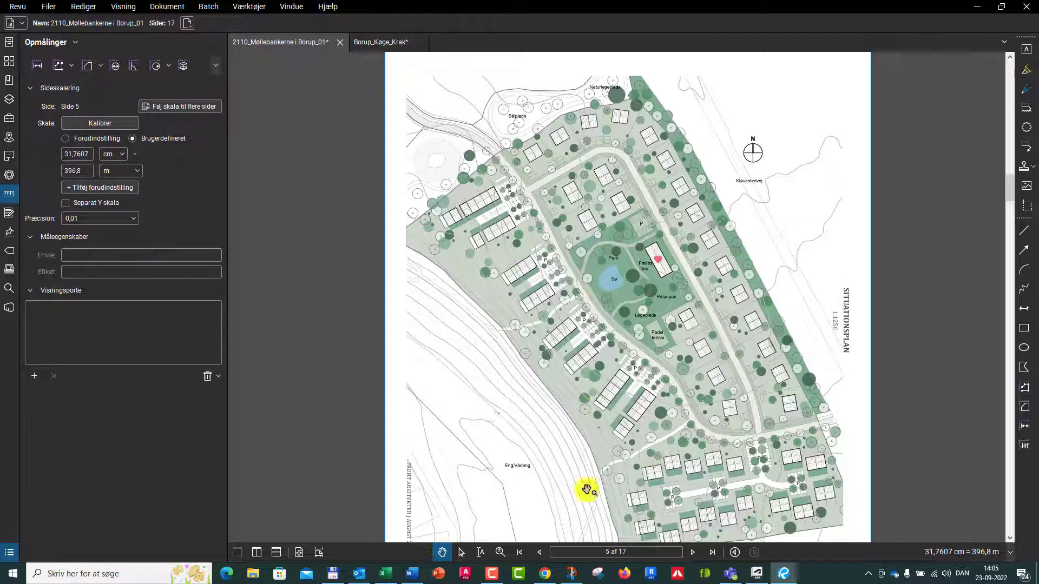
{"action": "left_click", "coordinate": [516, 575]}
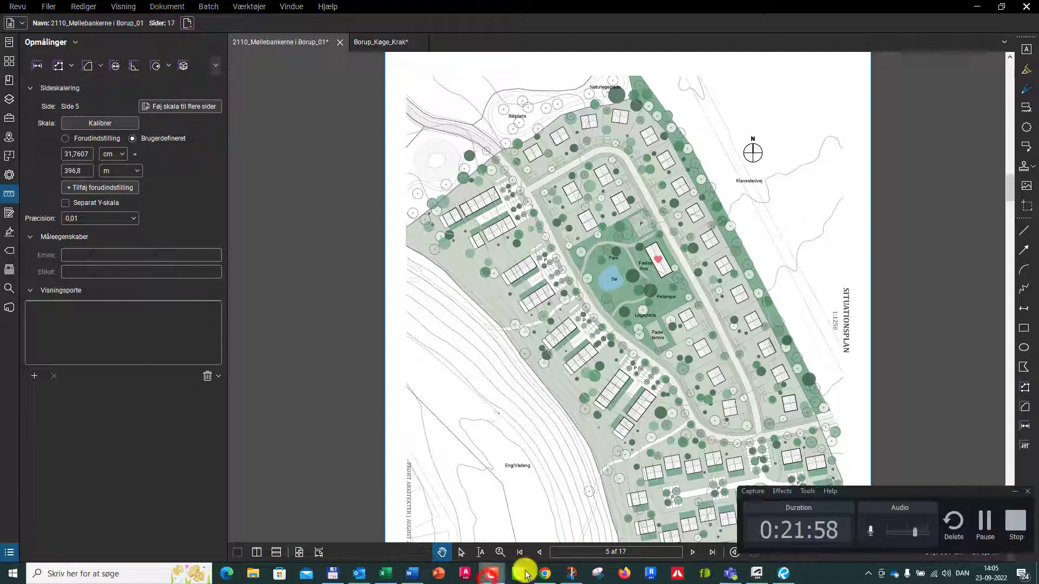
{"action": "left_click", "coordinate": [1023, 528]}
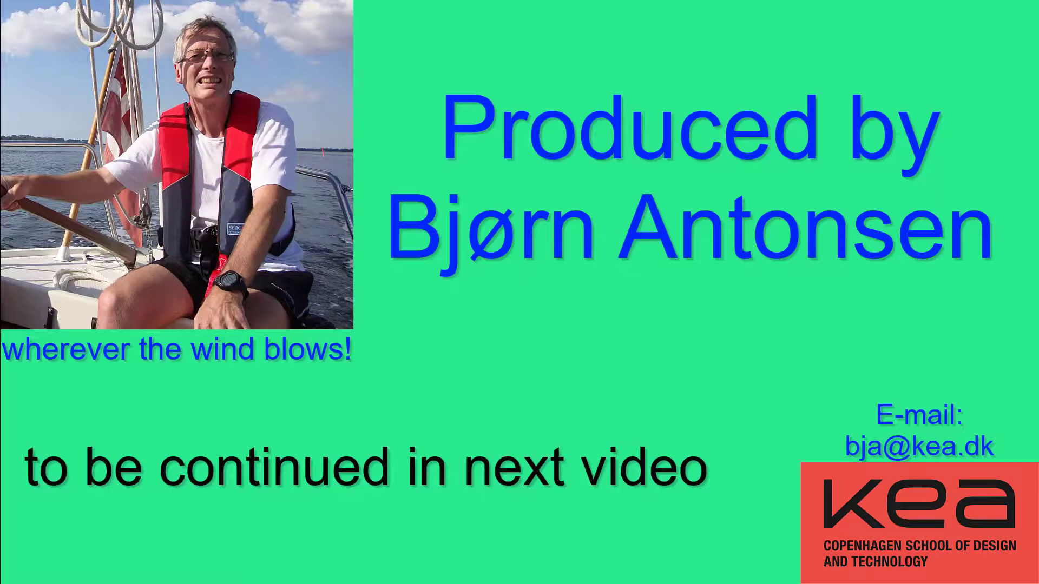